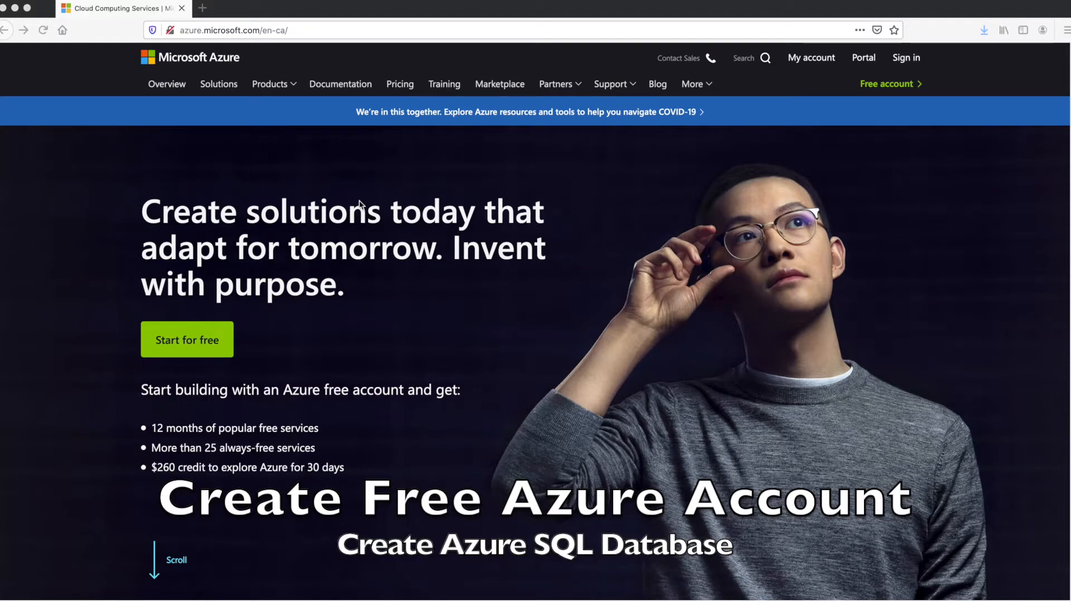
# Highlight the free account benefits: 12 months free services, always-free services and the $260 credit
pyautogui.click(329, 32)
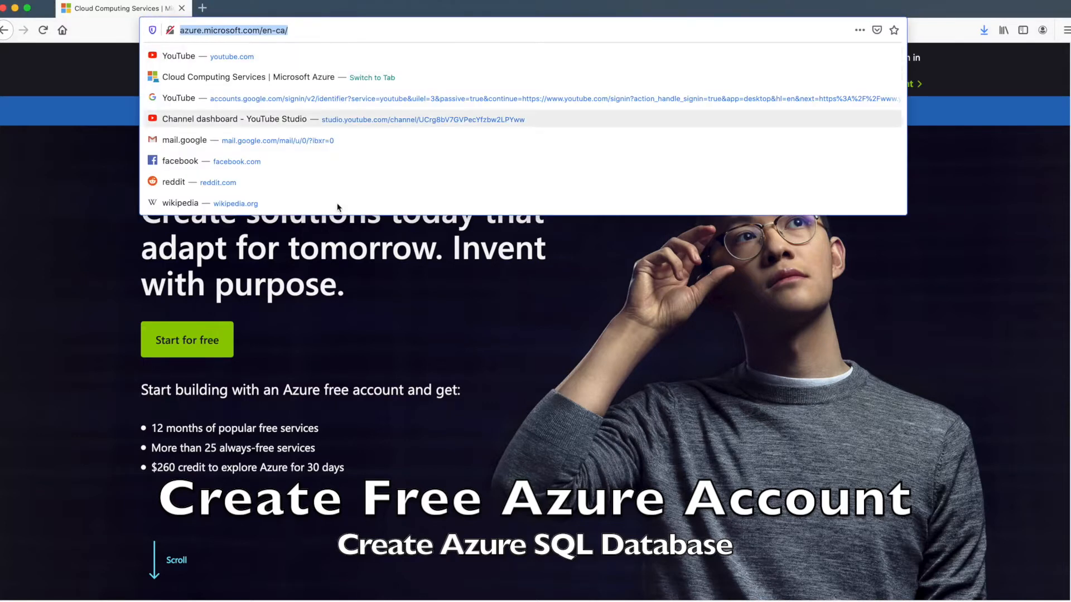
pyautogui.click(433, 327)
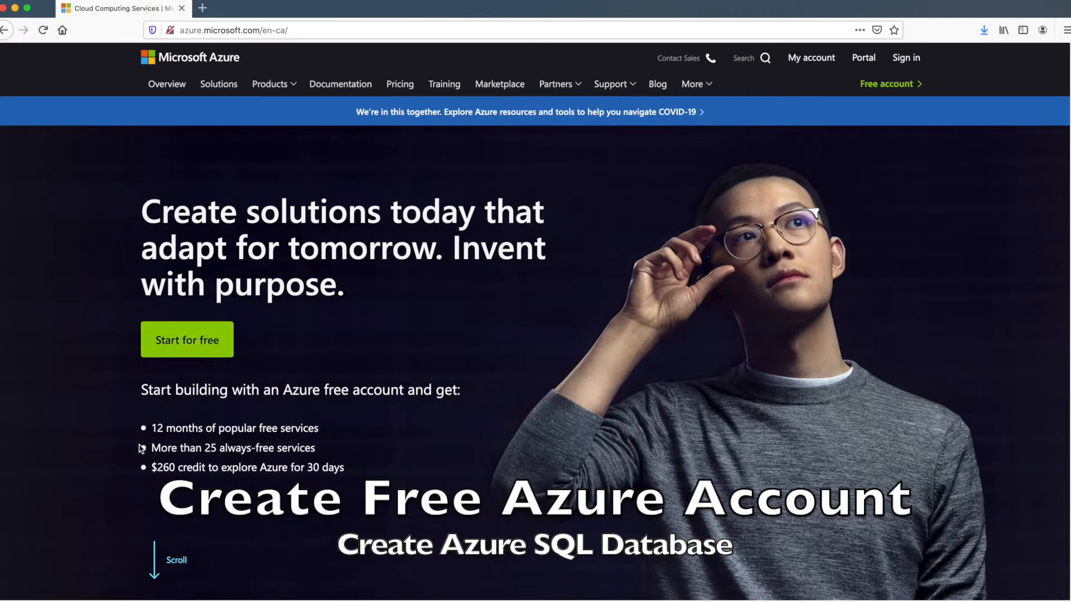
pyautogui.moveTo(157, 427); pyautogui.dragTo(306, 426)
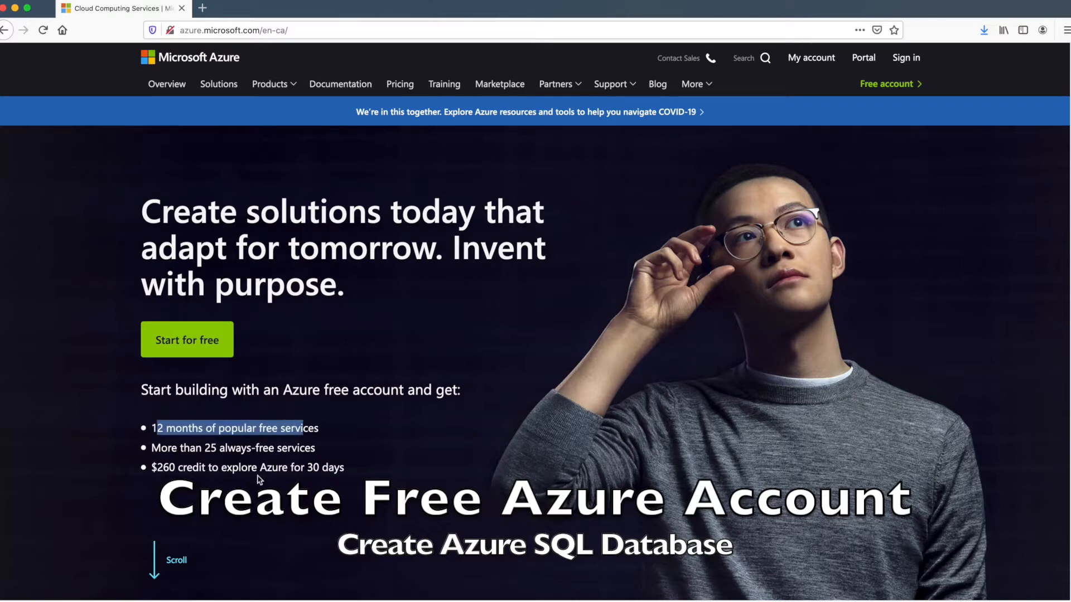
pyautogui.click(258, 456)
pyautogui.moveTo(153, 447); pyautogui.dragTo(312, 447)
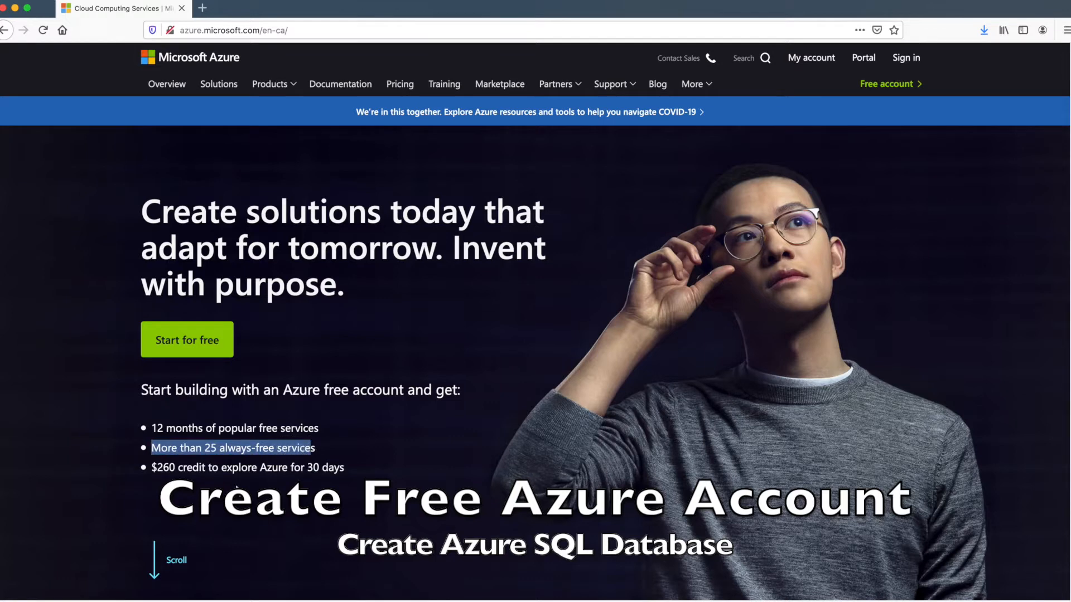
pyautogui.click(156, 470)
pyautogui.moveTo(156, 470); pyautogui.dragTo(341, 469)
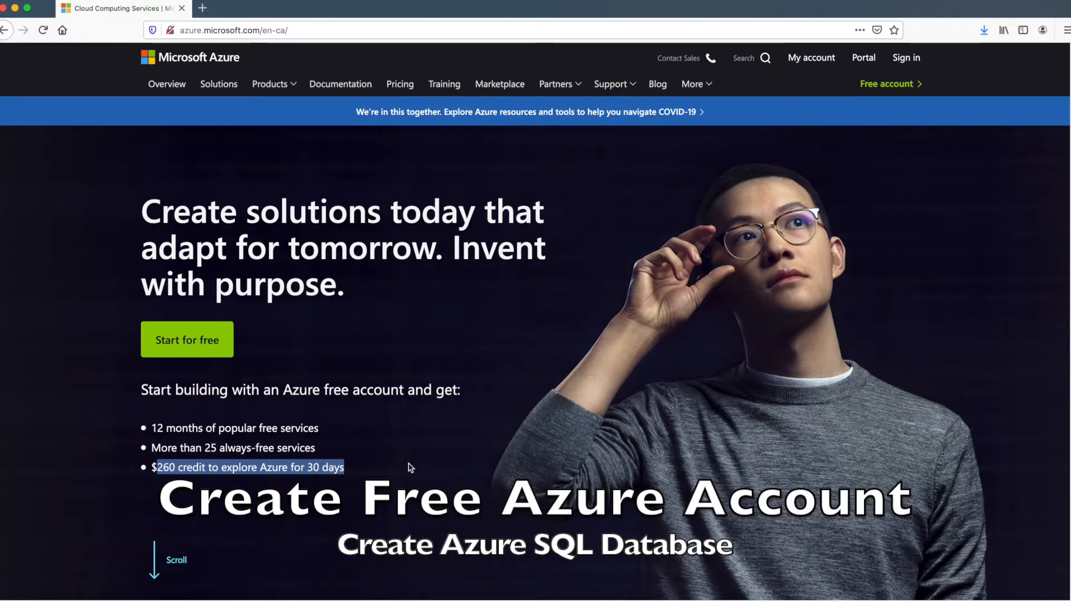
# Scroll through the homepage, then open the free Azure account page and begin the sign-up
pyautogui.scroll(-1, 405, 476)
pyautogui.scroll(-8, 405, 477)
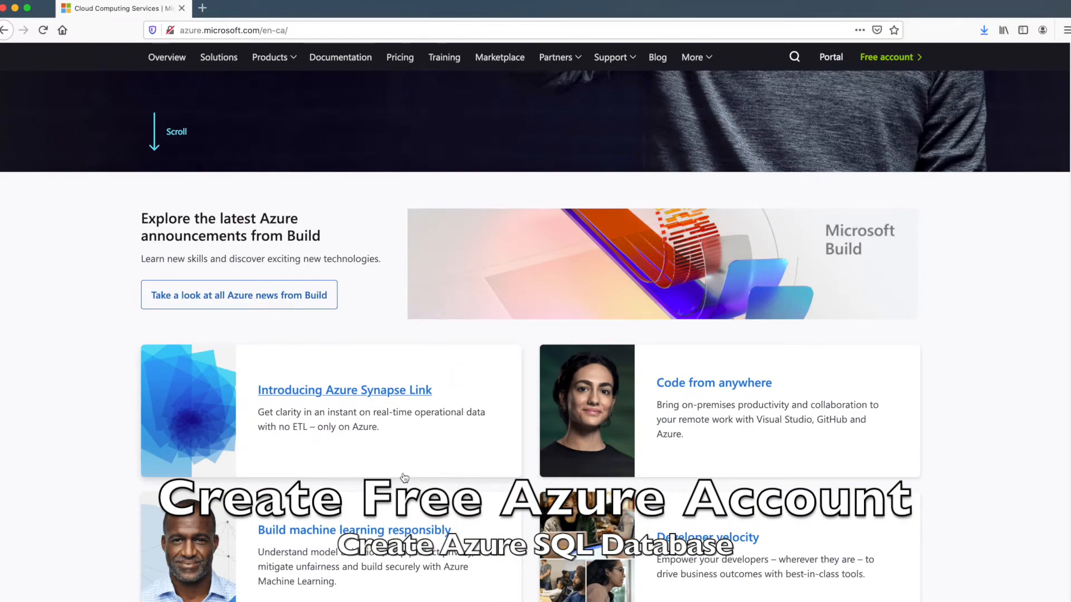
pyautogui.scroll(-8, 404, 478)
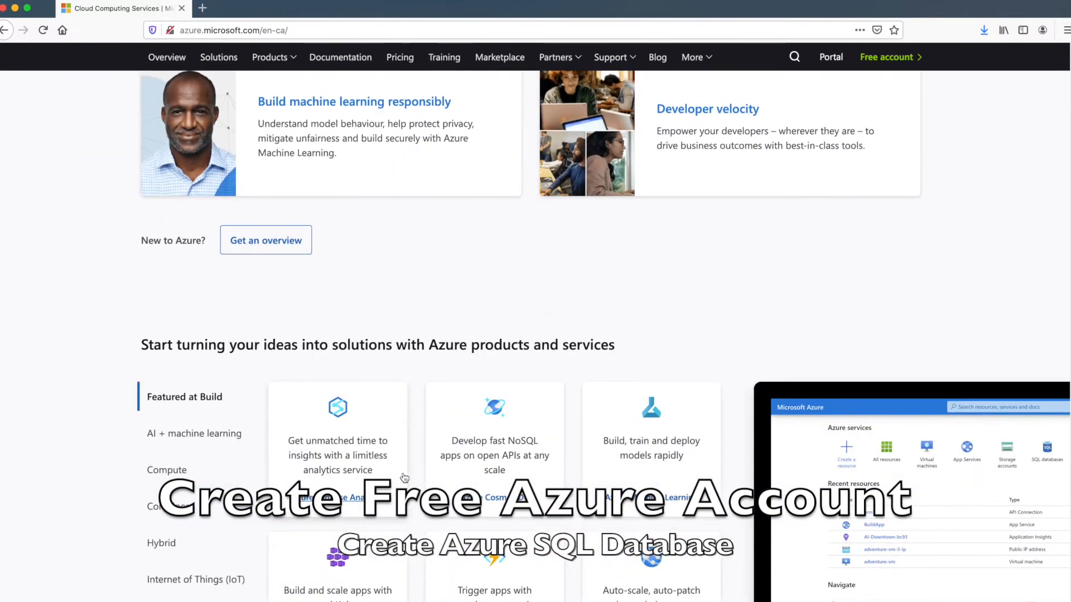
pyautogui.scroll(-6, 404, 478)
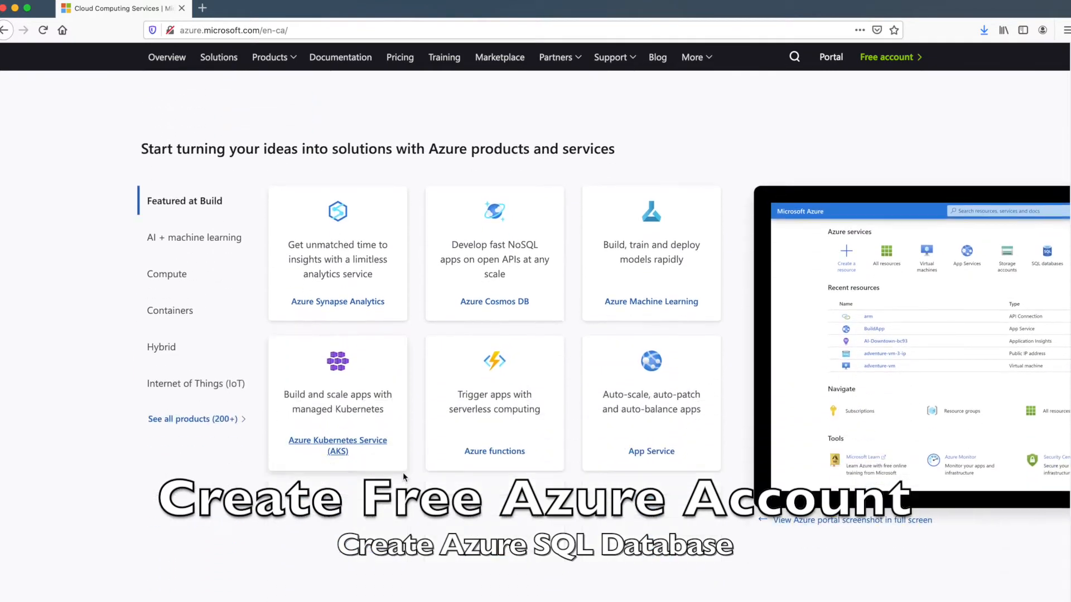
pyautogui.scroll(-8, 402, 473)
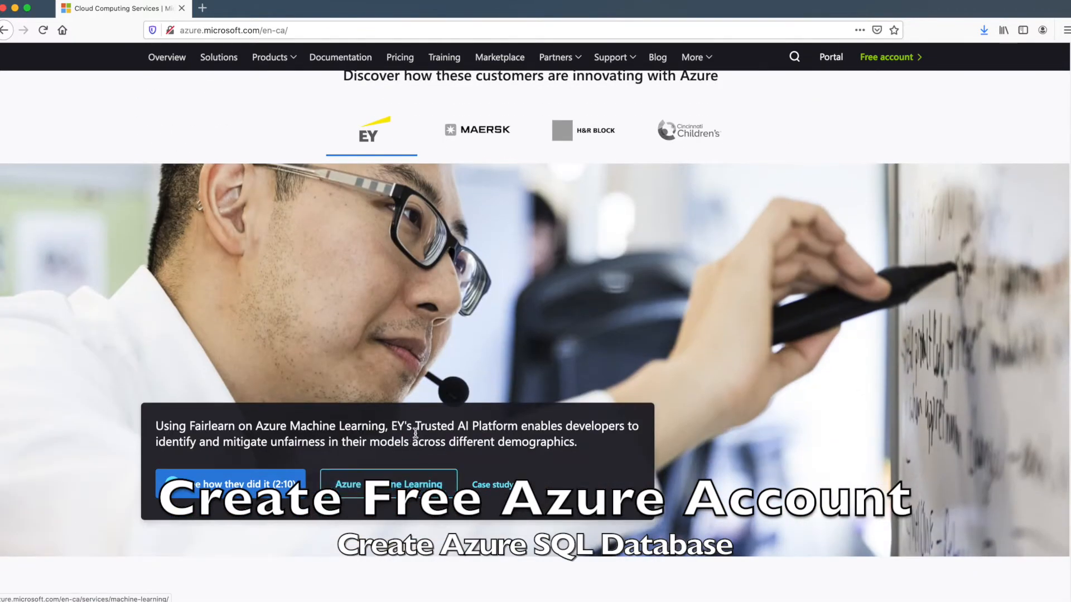
pyautogui.scroll(-7, 415, 437)
pyautogui.scroll(-7, 416, 436)
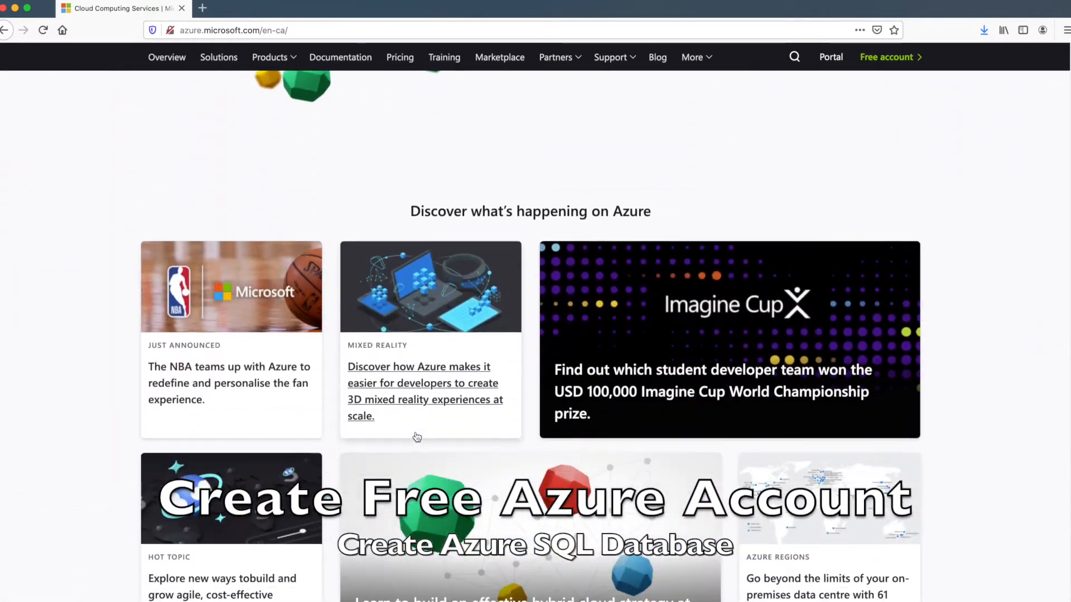
pyautogui.scroll(20, 413, 426)
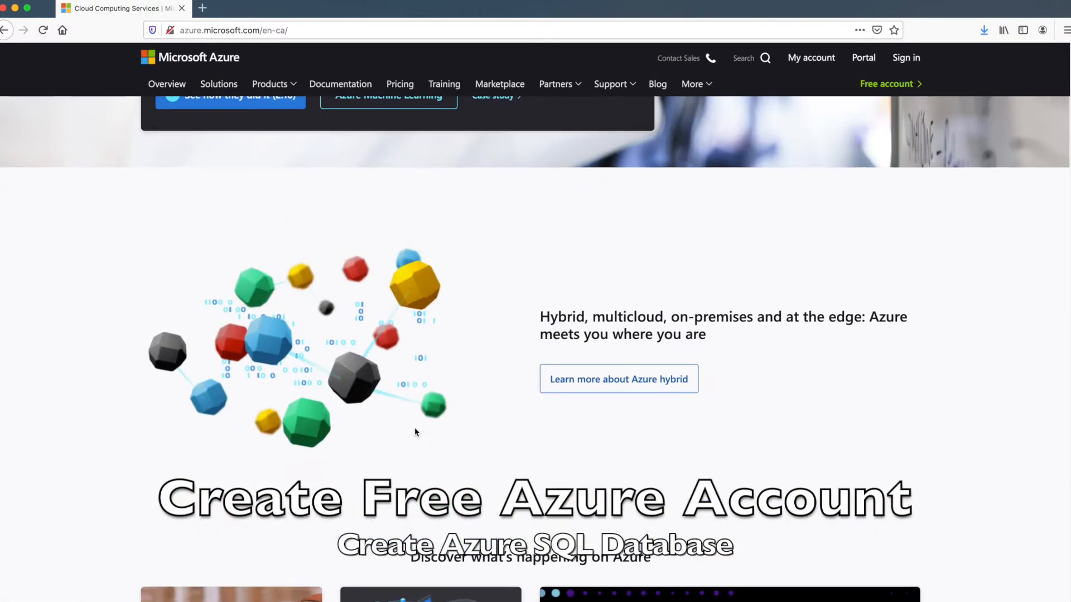
pyautogui.scroll(12, 414, 432)
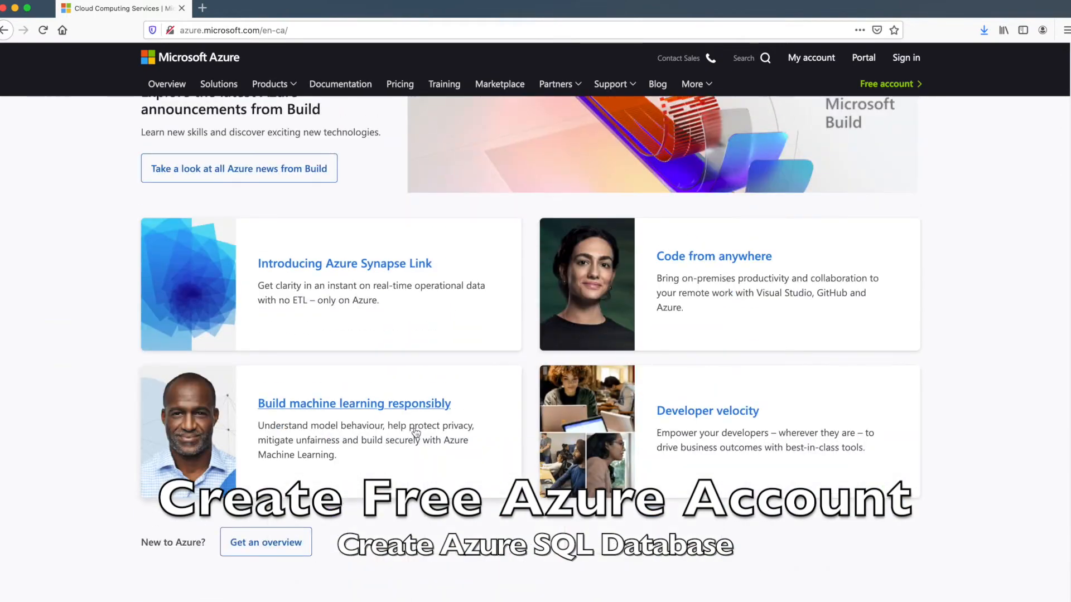
pyautogui.scroll(10, 415, 432)
pyautogui.scroll(2, 415, 432)
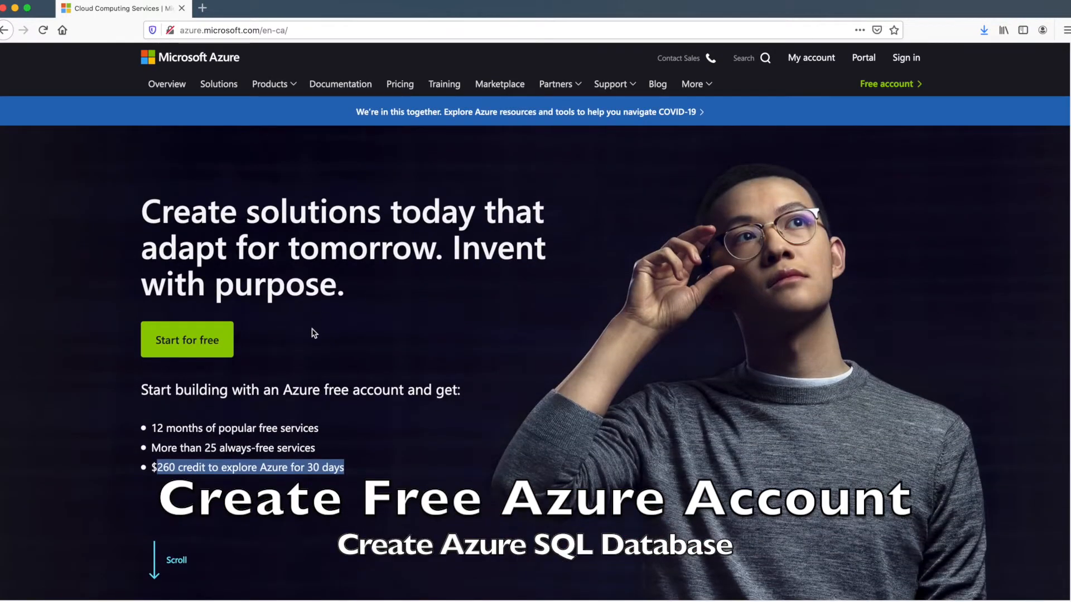
pyautogui.click(318, 309)
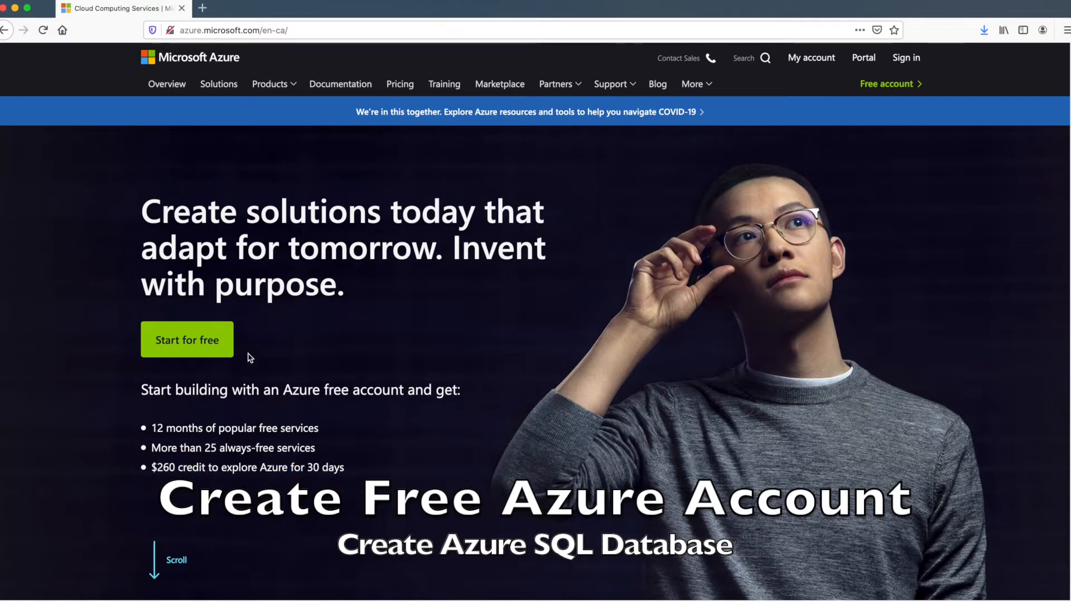
pyautogui.click(184, 346)
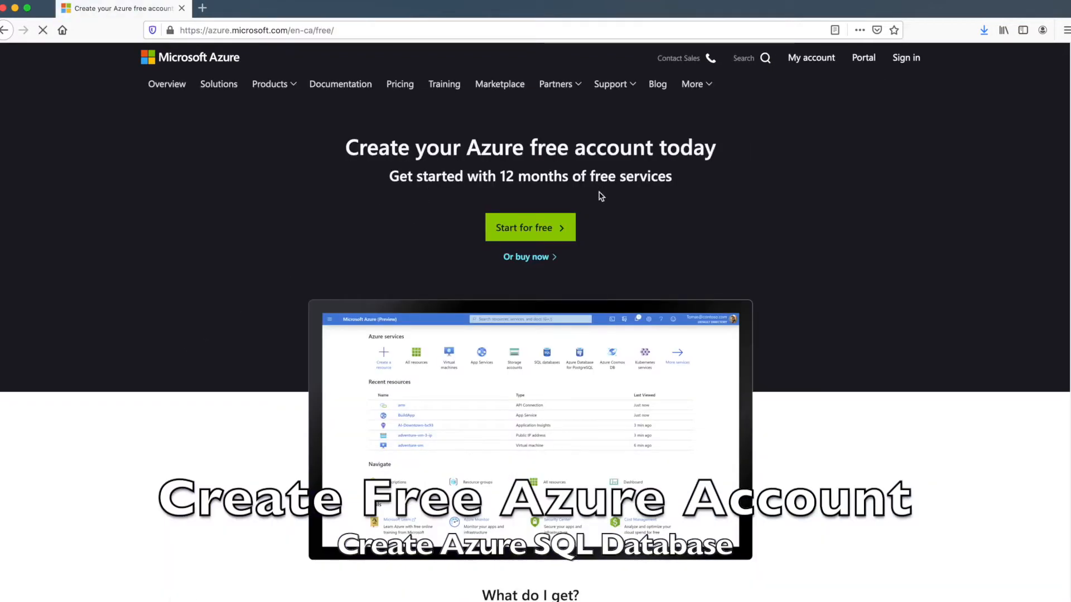
pyautogui.click(531, 229)
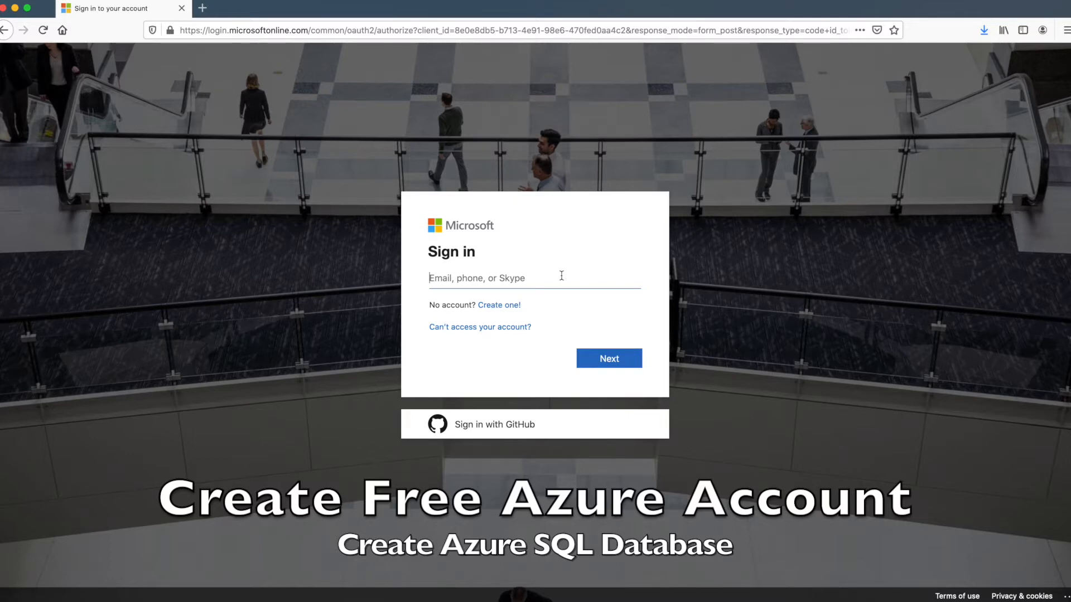
pyautogui.click(486, 306)
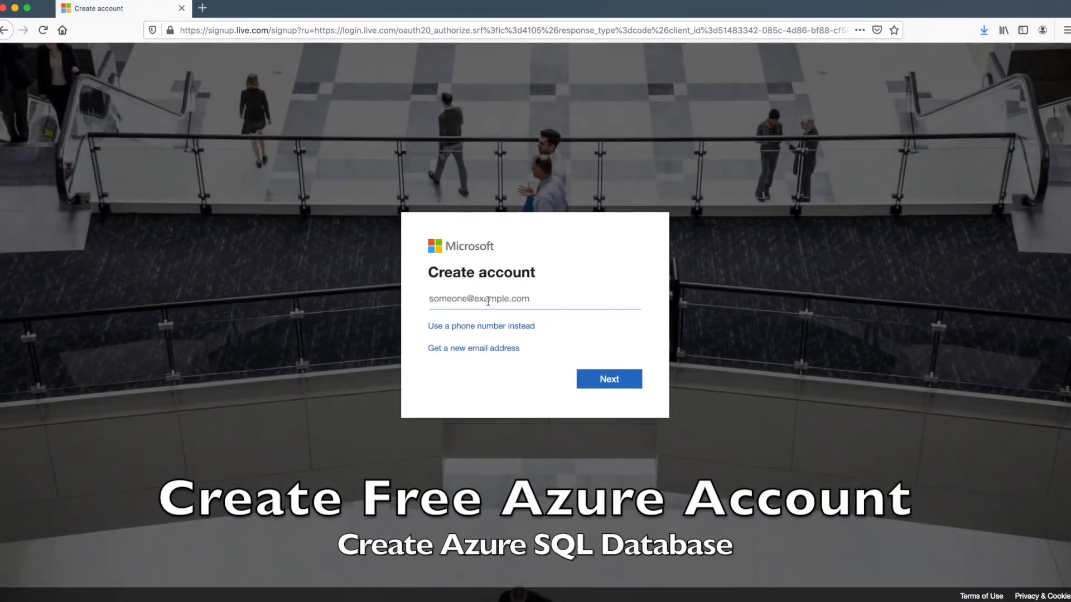
pyautogui.press('super+Tab')
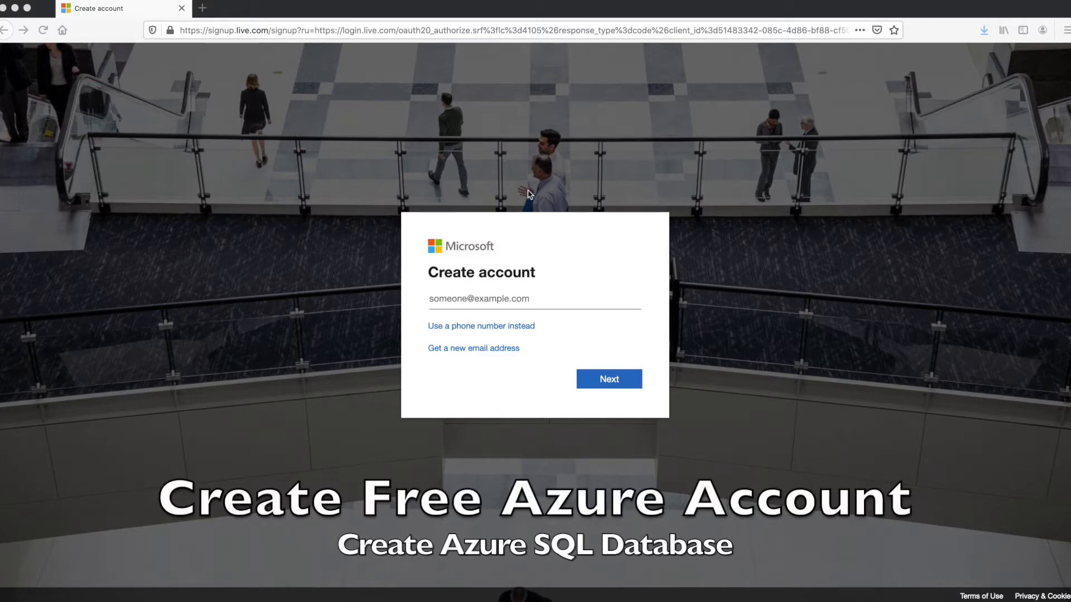
pyautogui.click(503, 303)
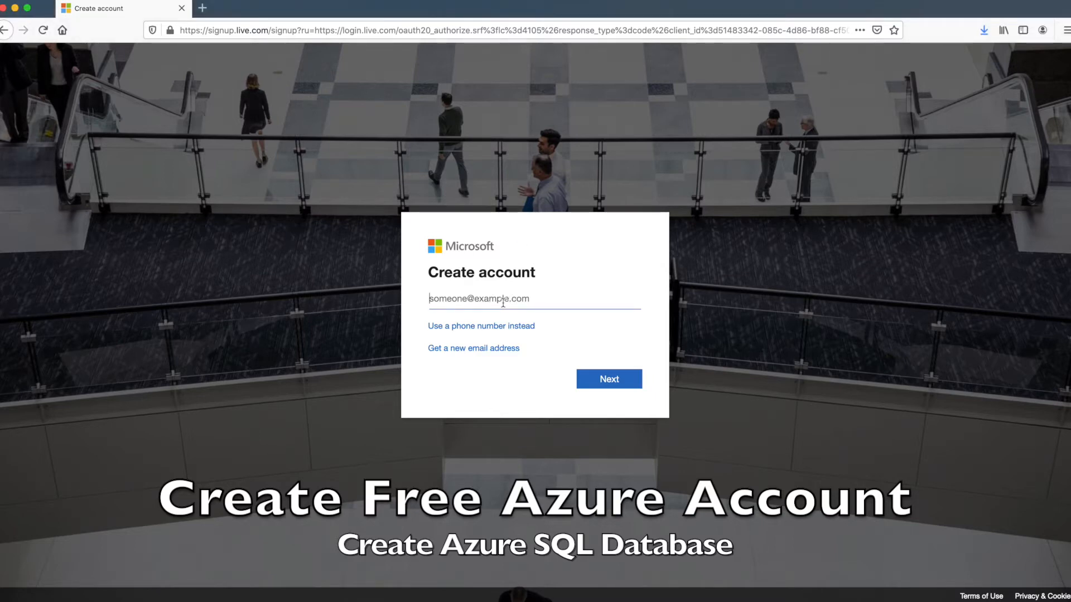
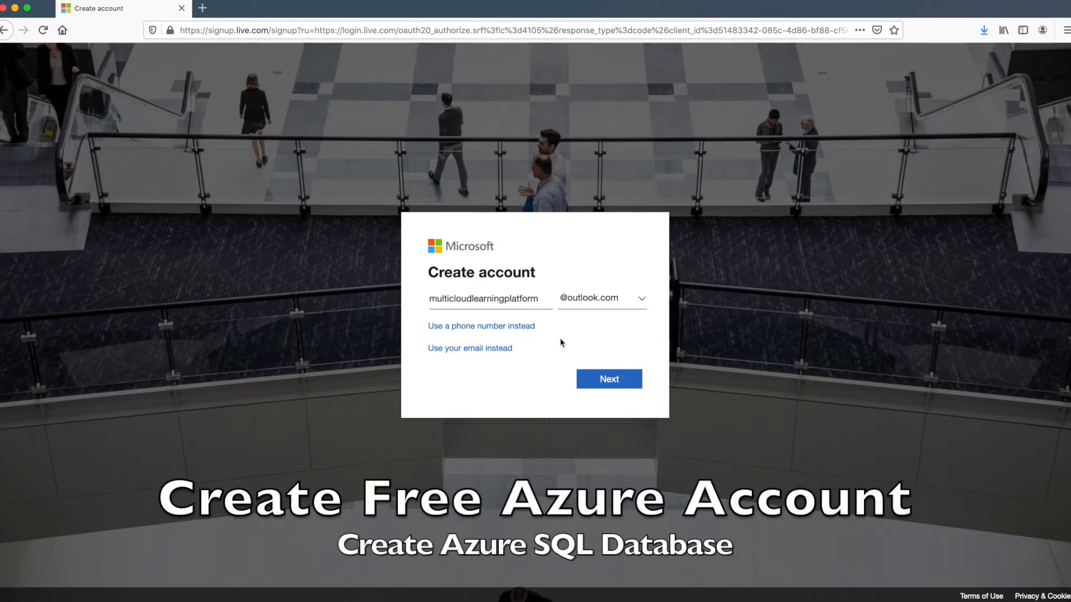
pyautogui.click(607, 384)
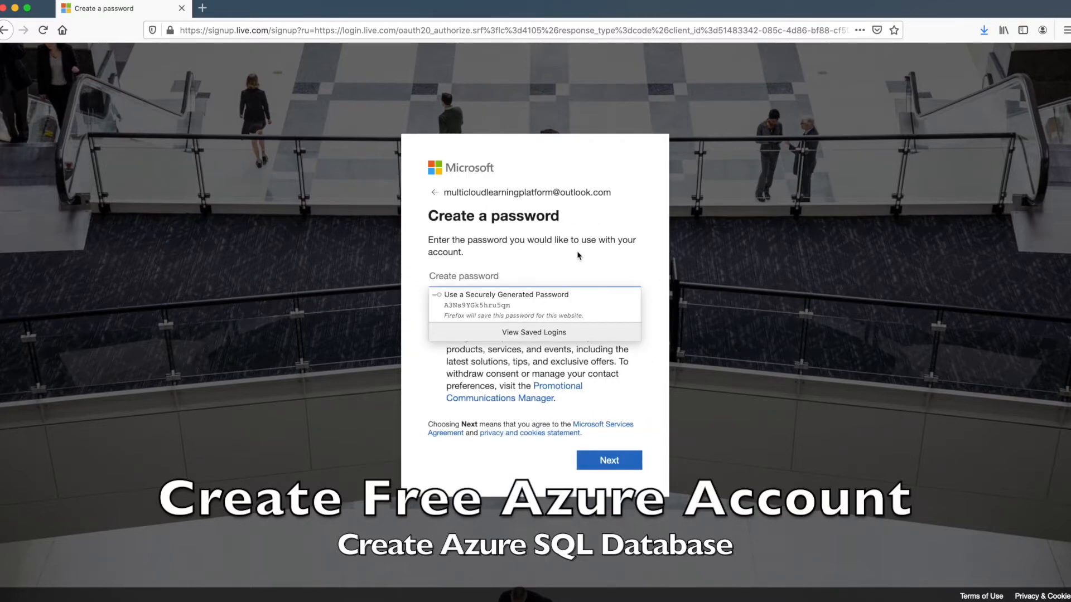
# Set your own password instead of the suggested one, and decline saving the login in Firefox
pyautogui.click(509, 276)
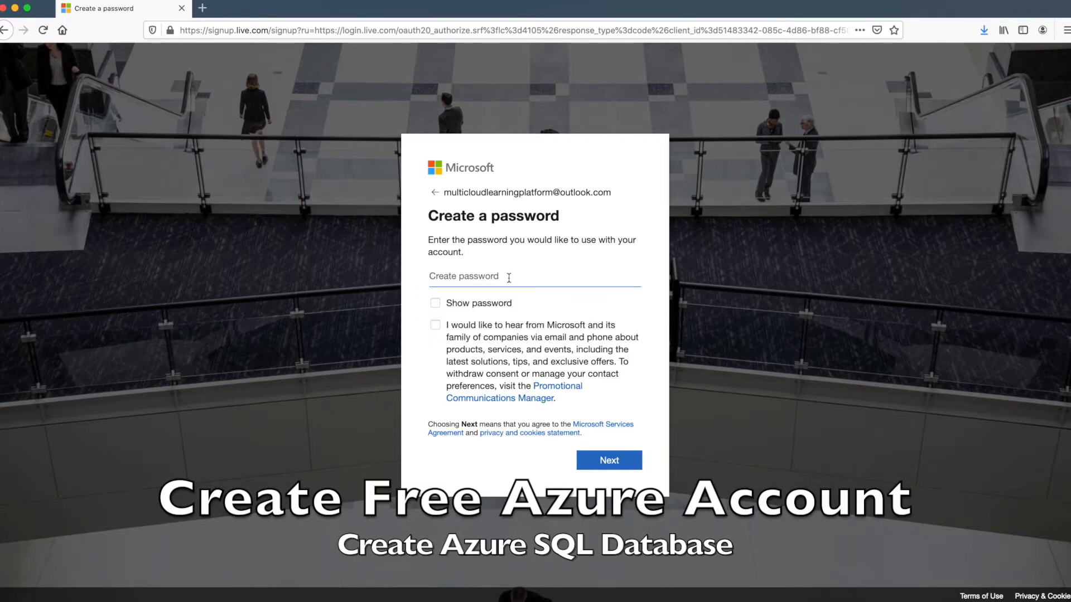
pyautogui.click(480, 278)
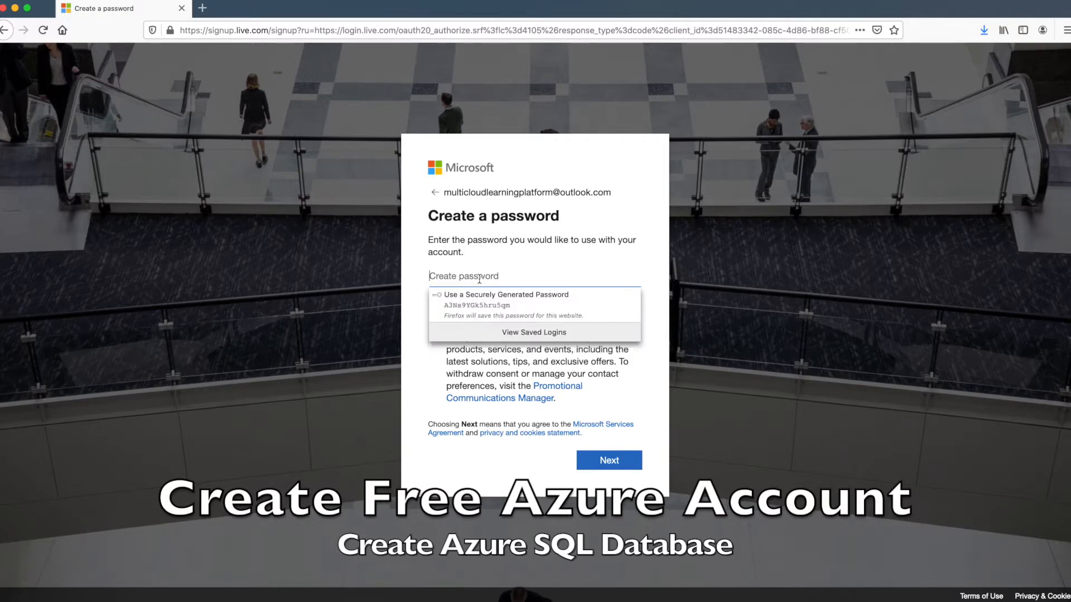
pyautogui.write('••••••••••••')
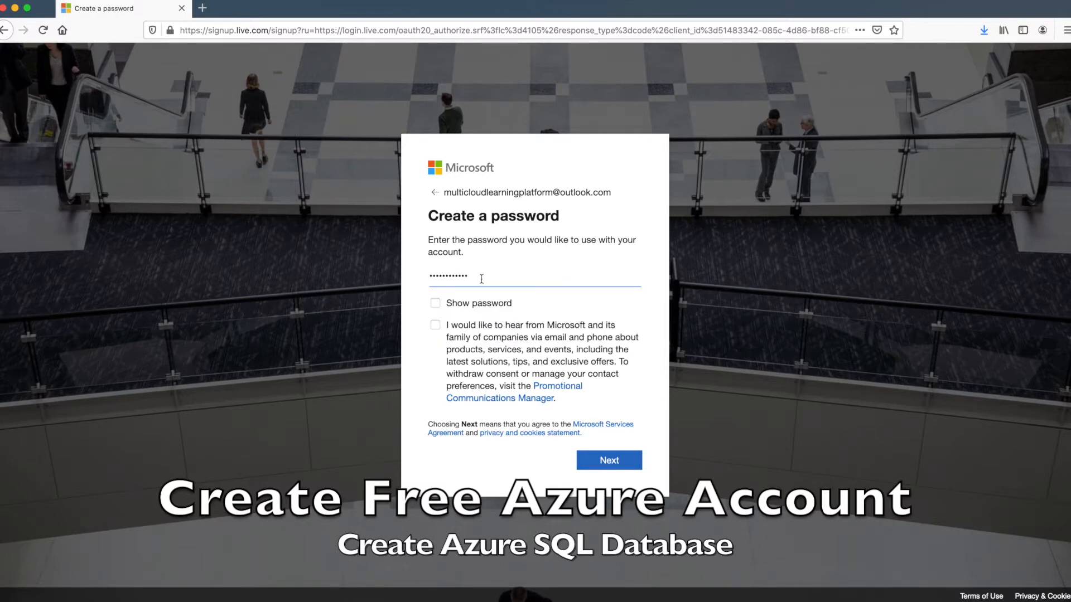
pyautogui.click(613, 462)
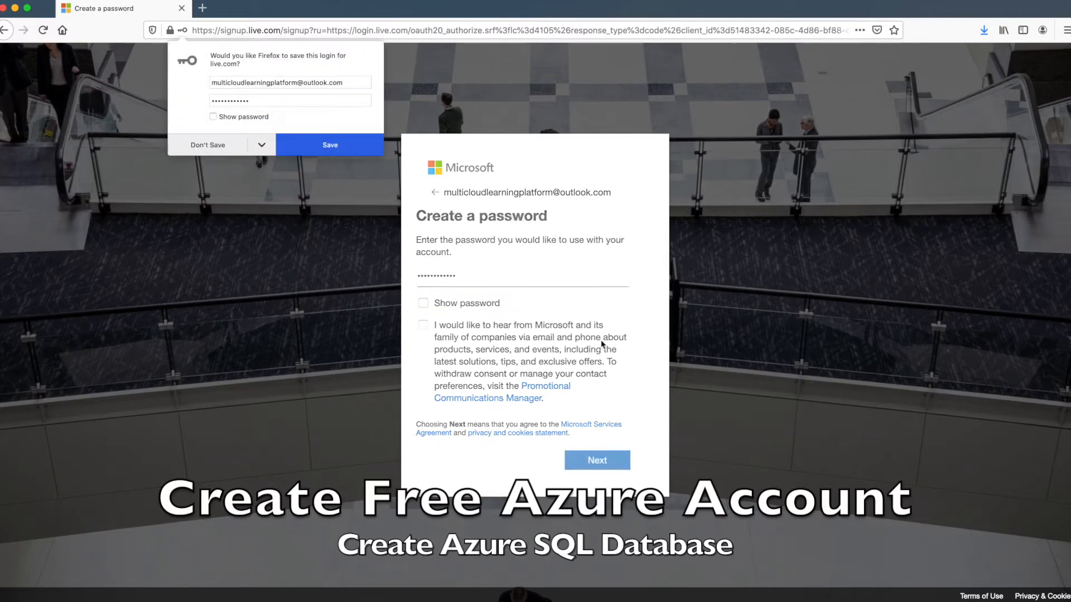
pyautogui.click(212, 148)
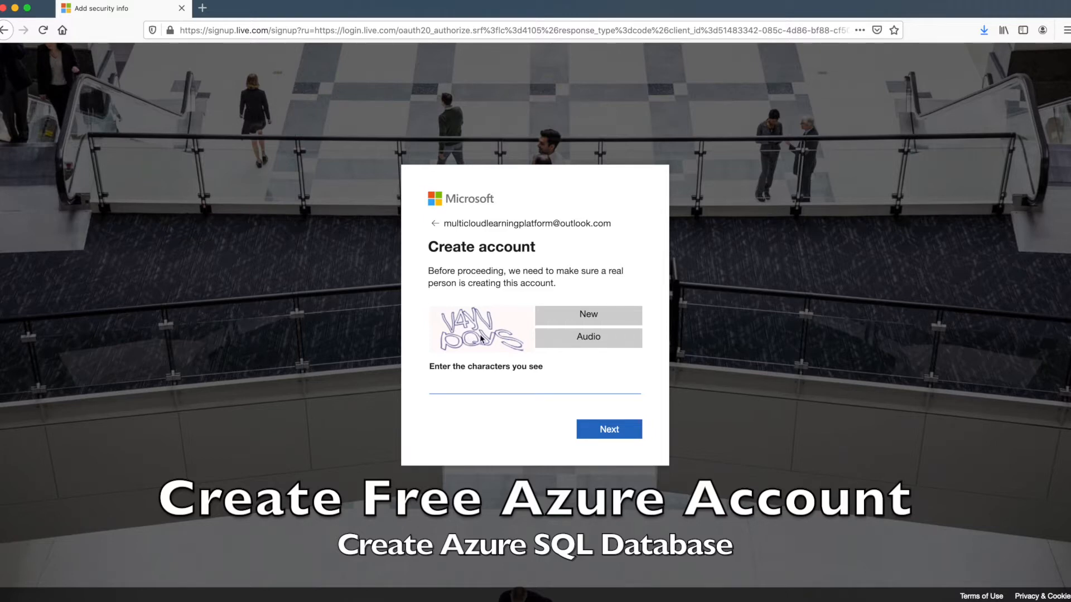
# Enter the captcha characters shown and submit them to finish creating the Microsoft account
pyautogui.click(450, 389)
pyautogui.write('V4yVpQys')
pyautogui.click(622, 426)
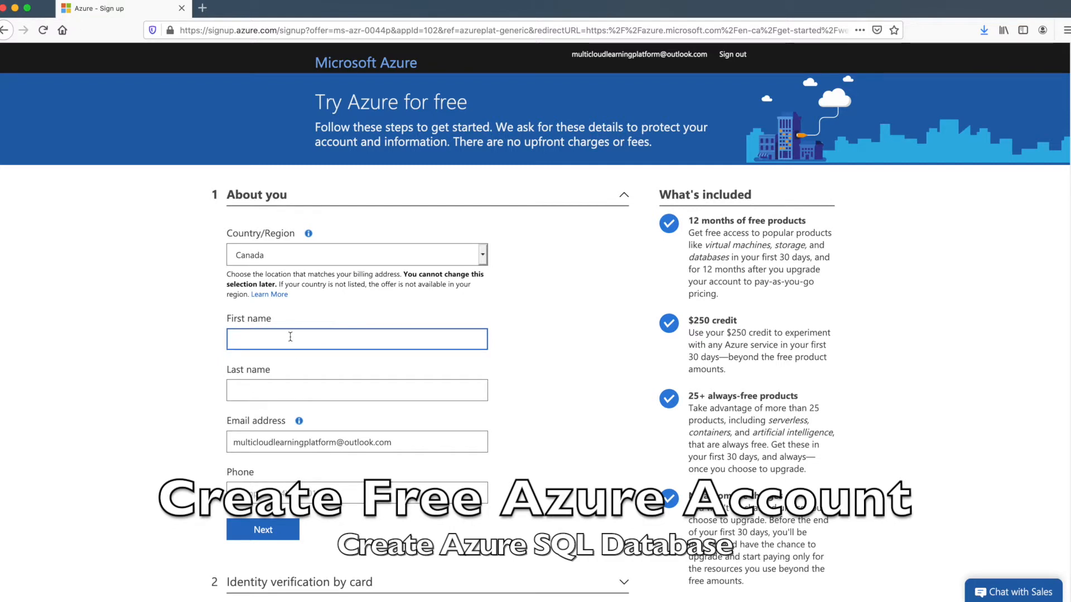
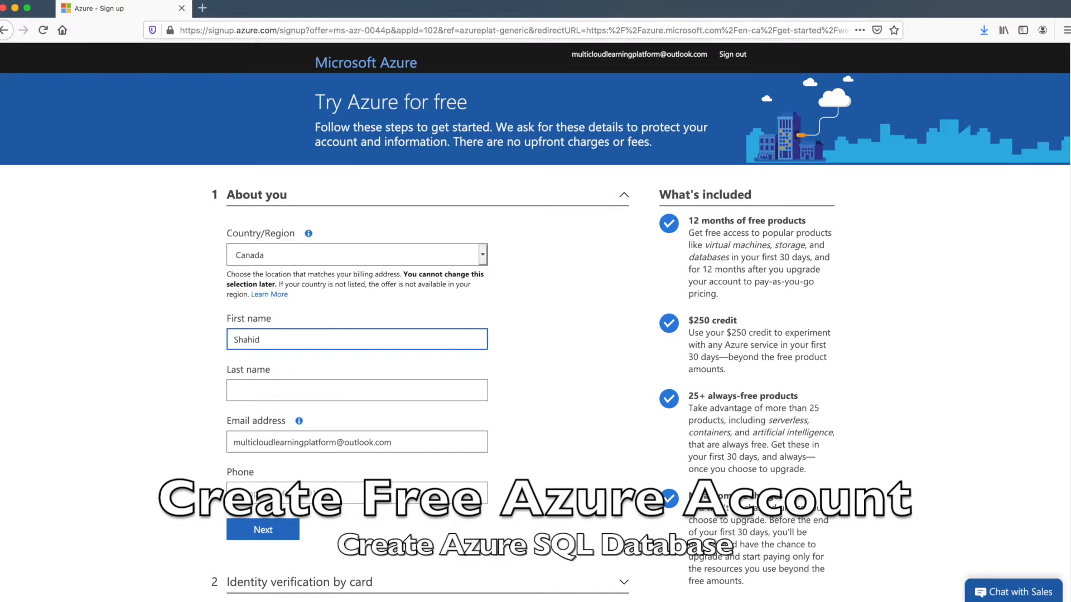
# Enter the first and last name in the About you section, correcting typos
pyautogui.click(273, 390)
# Continue past the About you details and start filling in the phone number
pyautogui.scroll(-1, 353, 530)
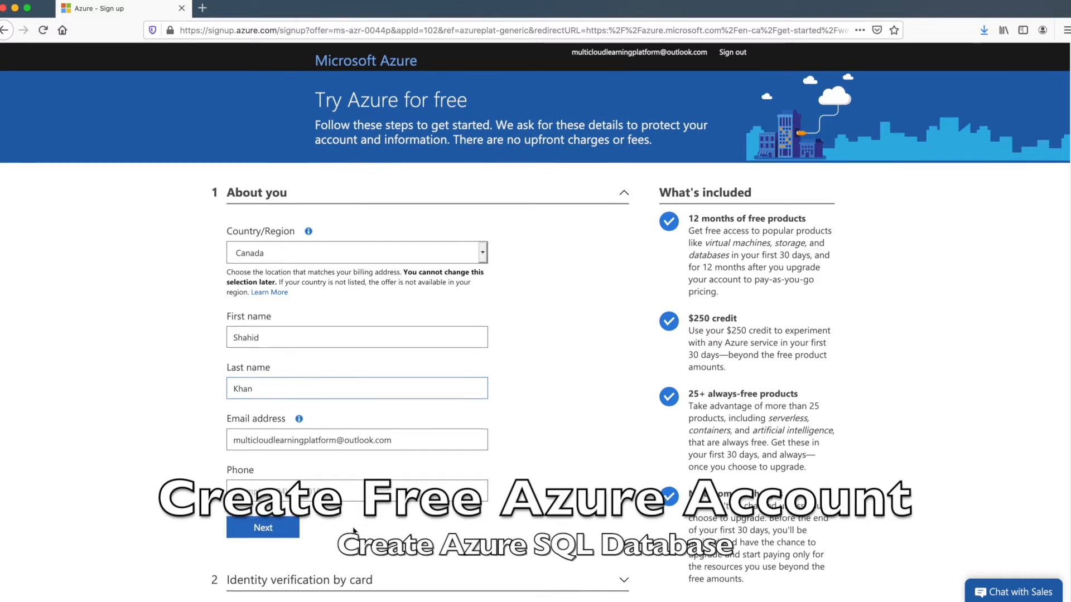
pyautogui.scroll(-1, 353, 531)
pyautogui.click(255, 504)
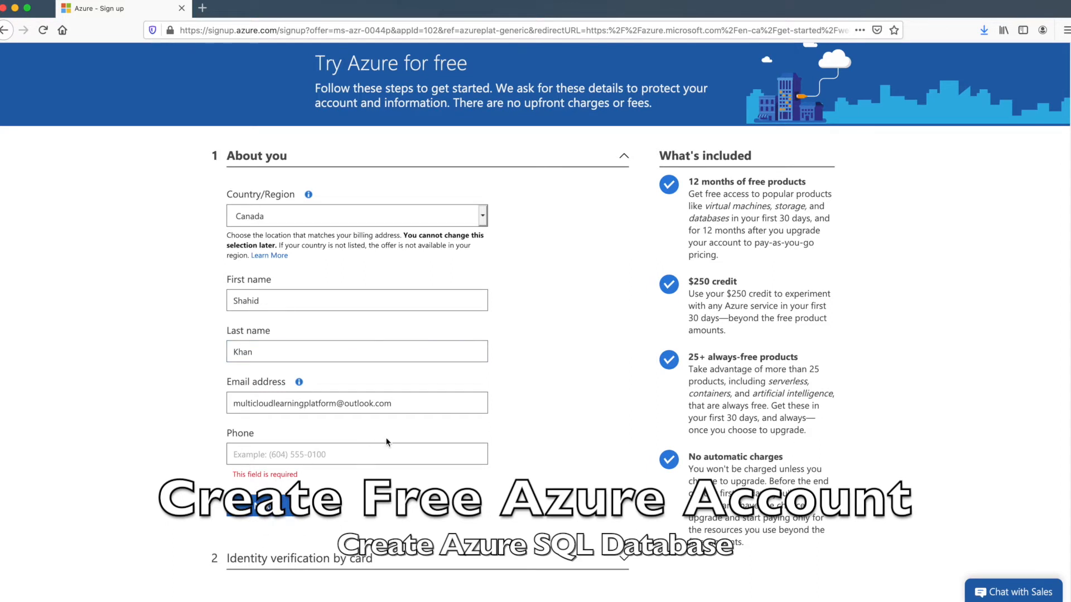
pyautogui.scroll(-1, 363, 445)
pyautogui.click(329, 445)
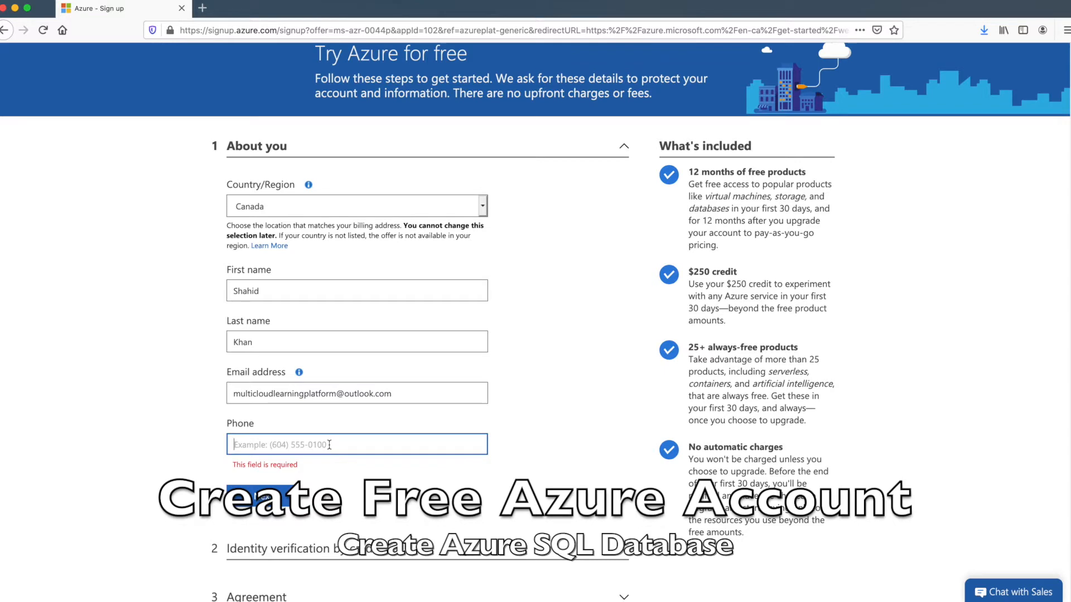
pyautogui.scroll(-2, 329, 444)
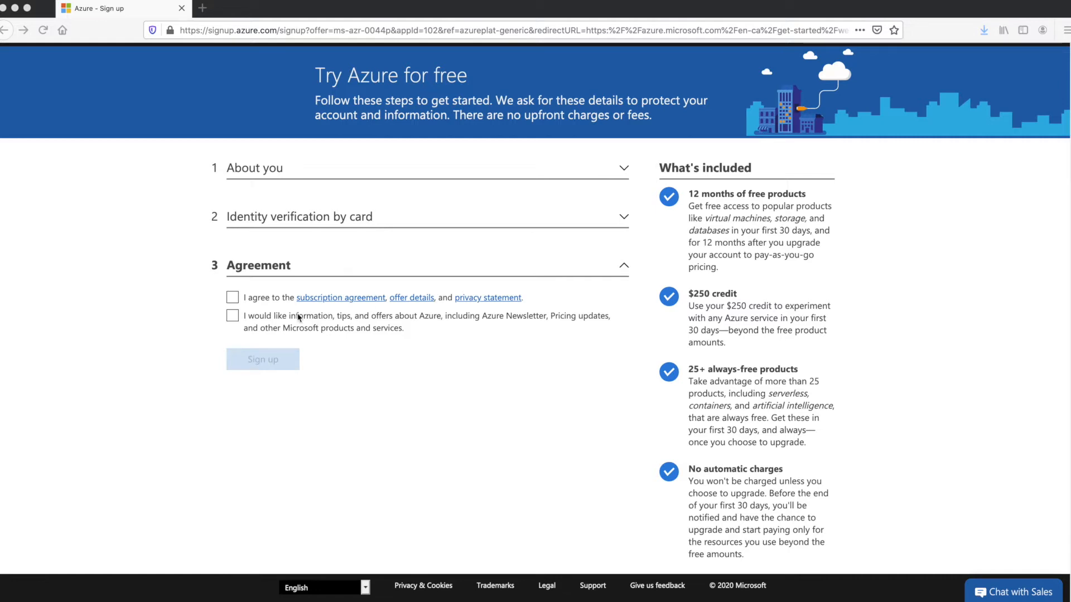
# Accept the subscription agreement, review the free-products and no-automatic-charges text, and sign up
pyautogui.click(233, 301)
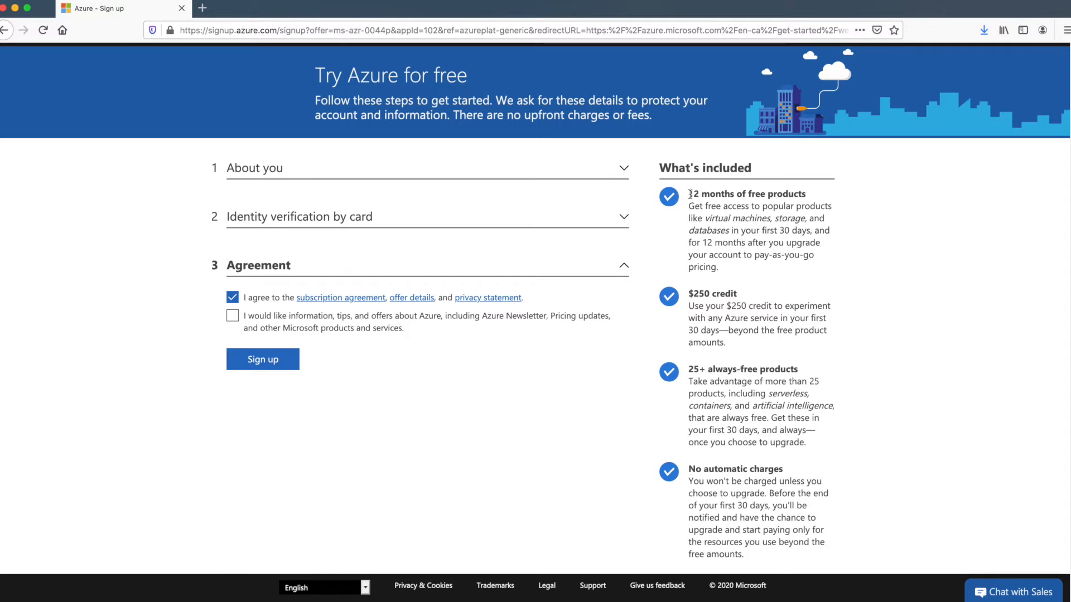
pyautogui.moveTo(690, 194); pyautogui.dragTo(789, 468)
pyautogui.click(719, 482)
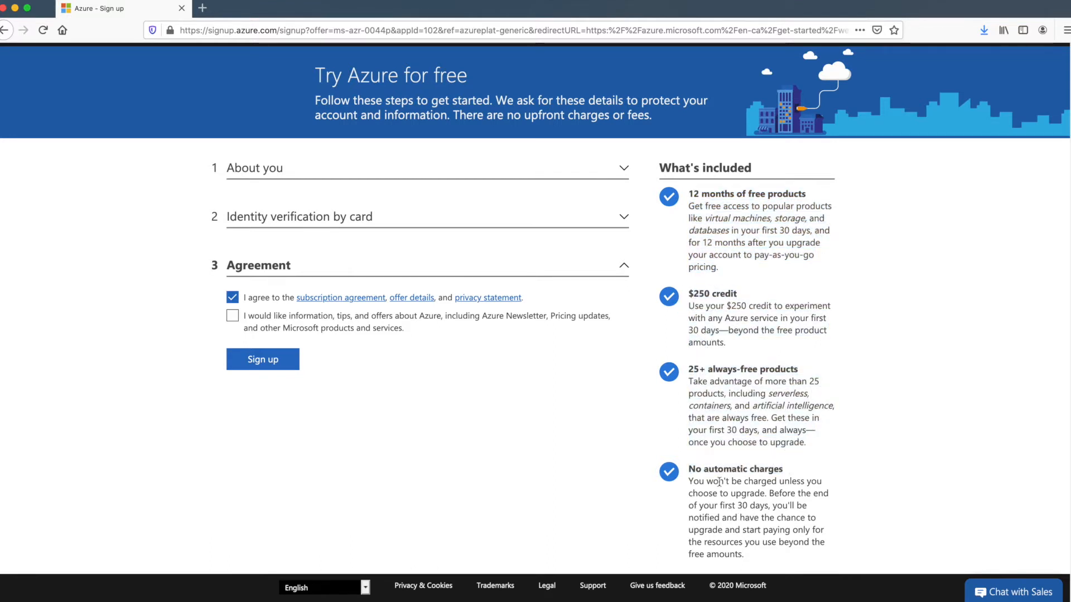
pyautogui.moveTo(689, 467); pyautogui.dragTo(747, 554)
pyautogui.click(778, 509)
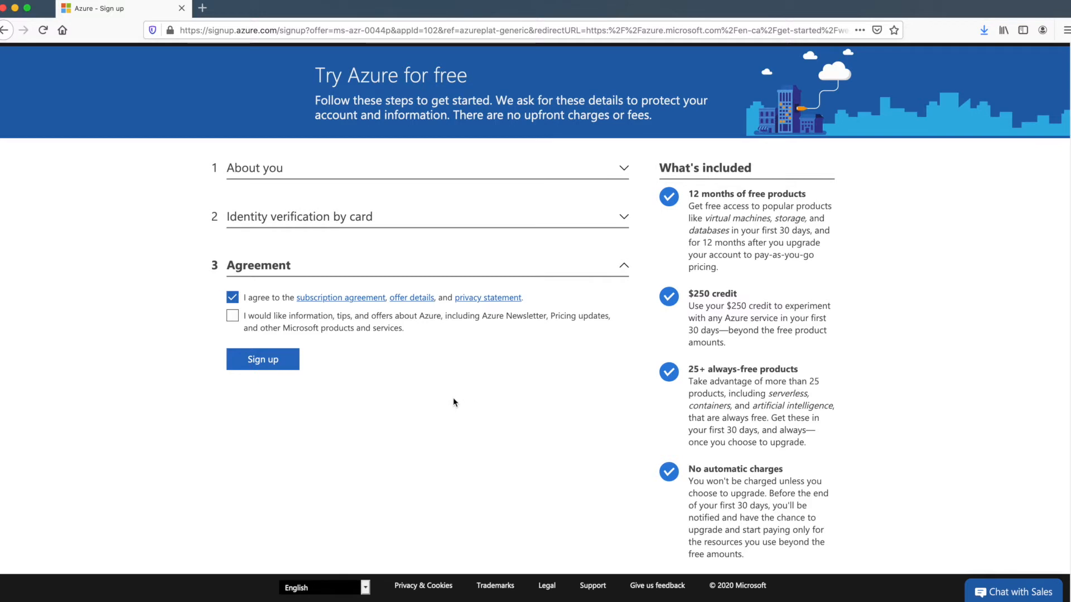
pyautogui.click(293, 364)
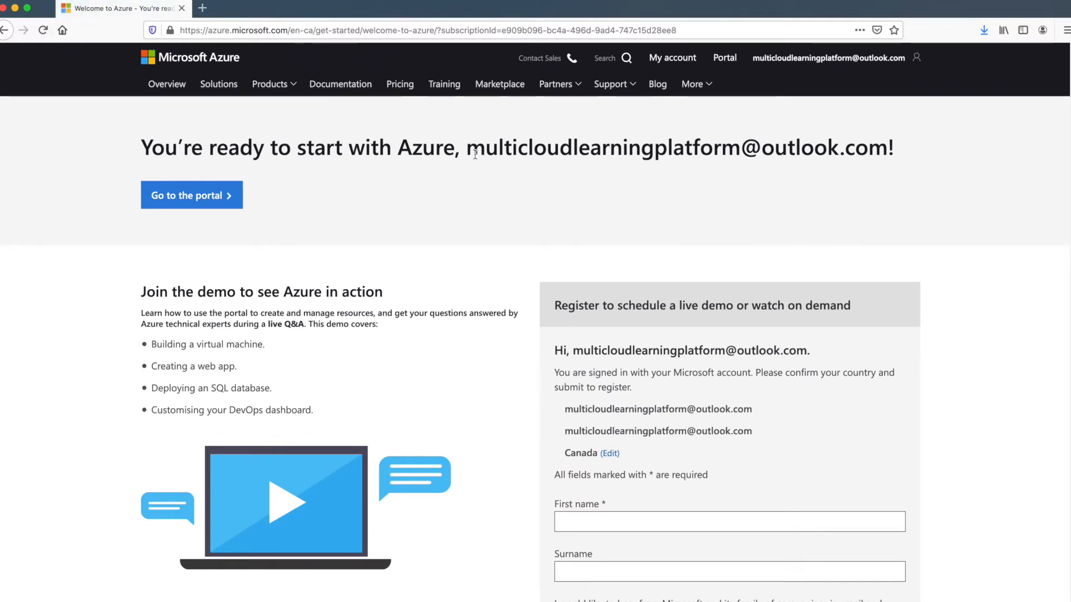
# Read through the 'You're ready to start with Azure' welcome page and its live demo section, then go to the portal
pyautogui.moveTo(467, 149); pyautogui.dragTo(888, 149)
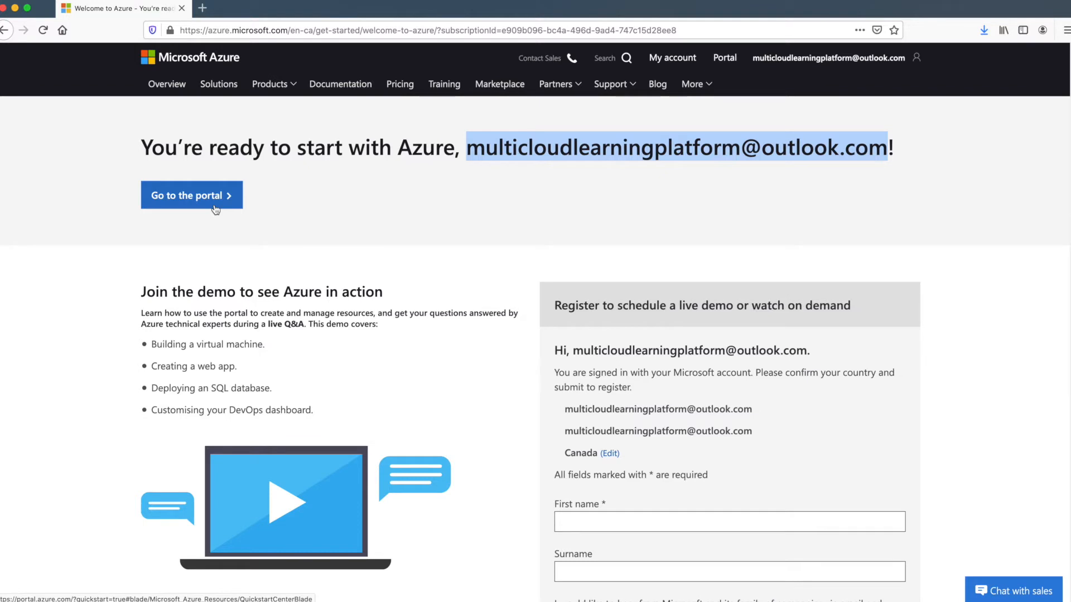
pyautogui.click(461, 326)
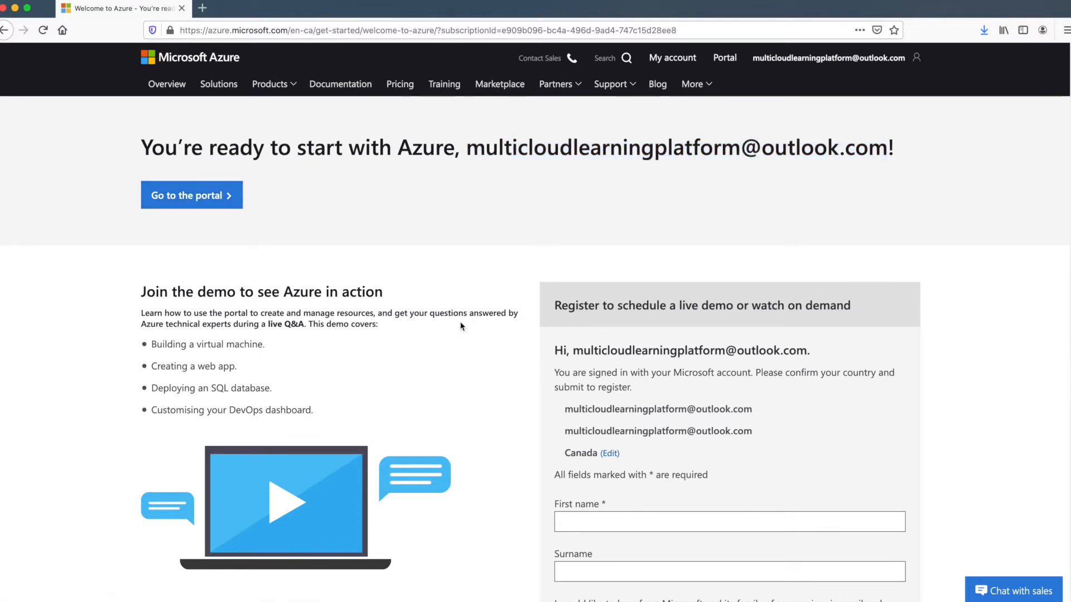
pyautogui.moveTo(576, 305); pyautogui.dragTo(812, 334)
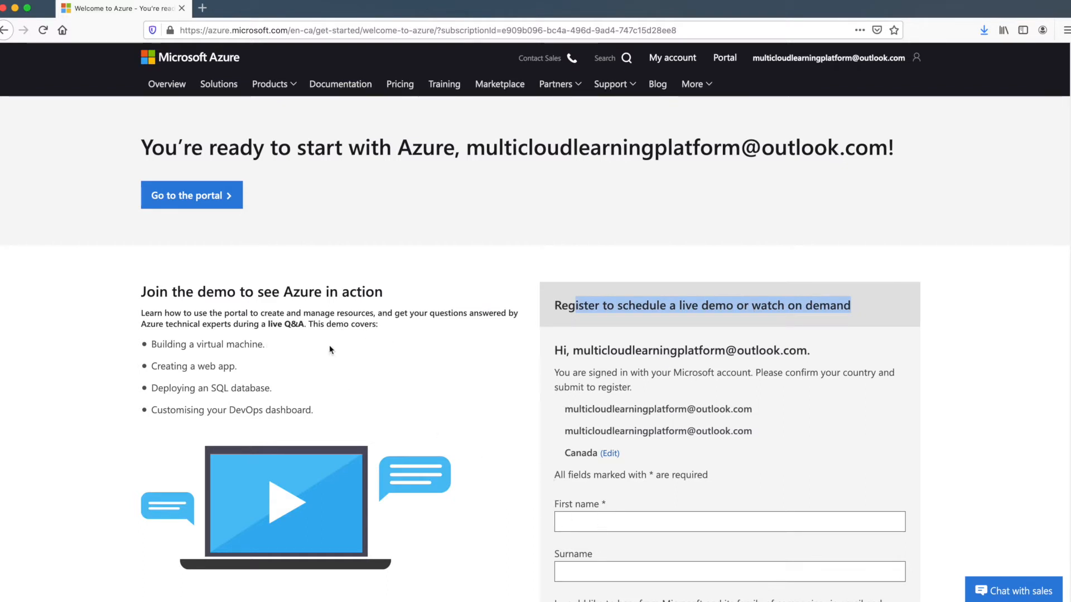
pyautogui.moveTo(177, 291); pyautogui.dragTo(249, 387)
pyautogui.scroll(-1, 403, 417)
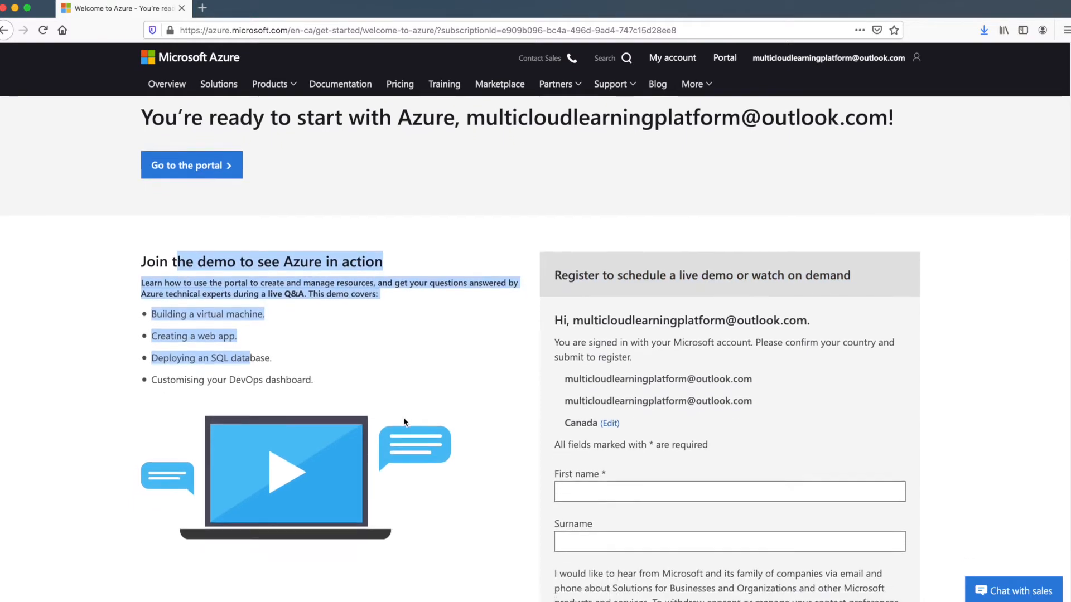
pyautogui.scroll(-10, 404, 418)
pyautogui.scroll(-2, 404, 418)
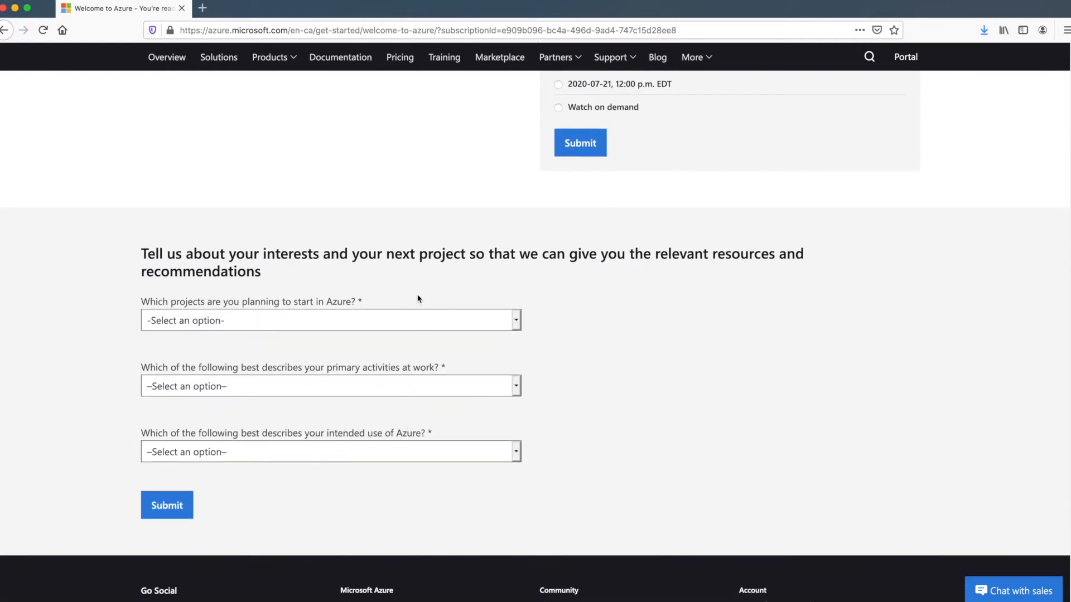
pyautogui.scroll(1, 439, 342)
pyautogui.scroll(3, 439, 344)
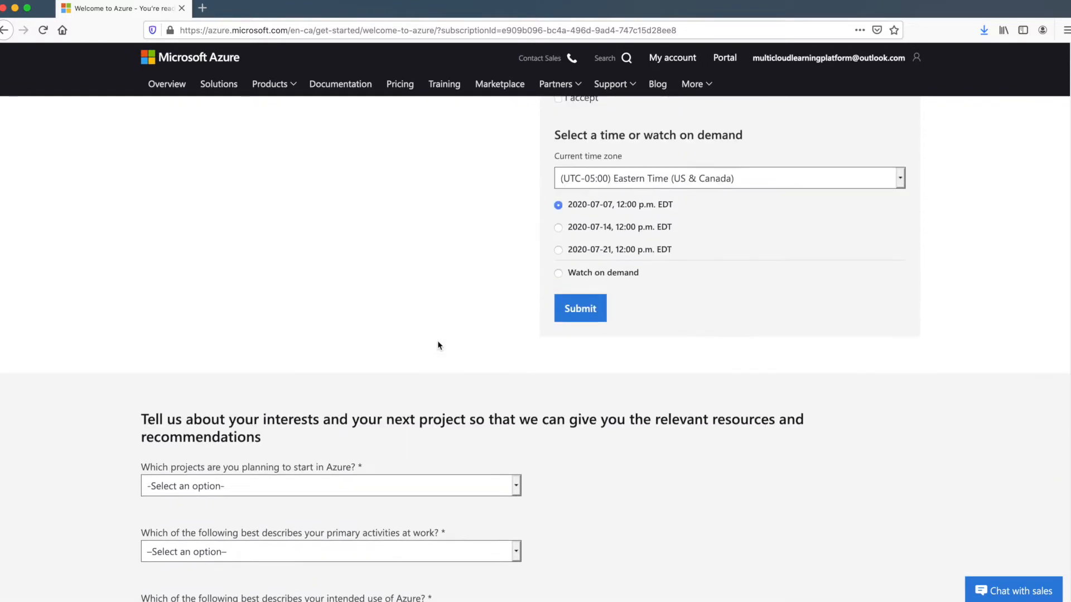
pyautogui.scroll(10, 438, 345)
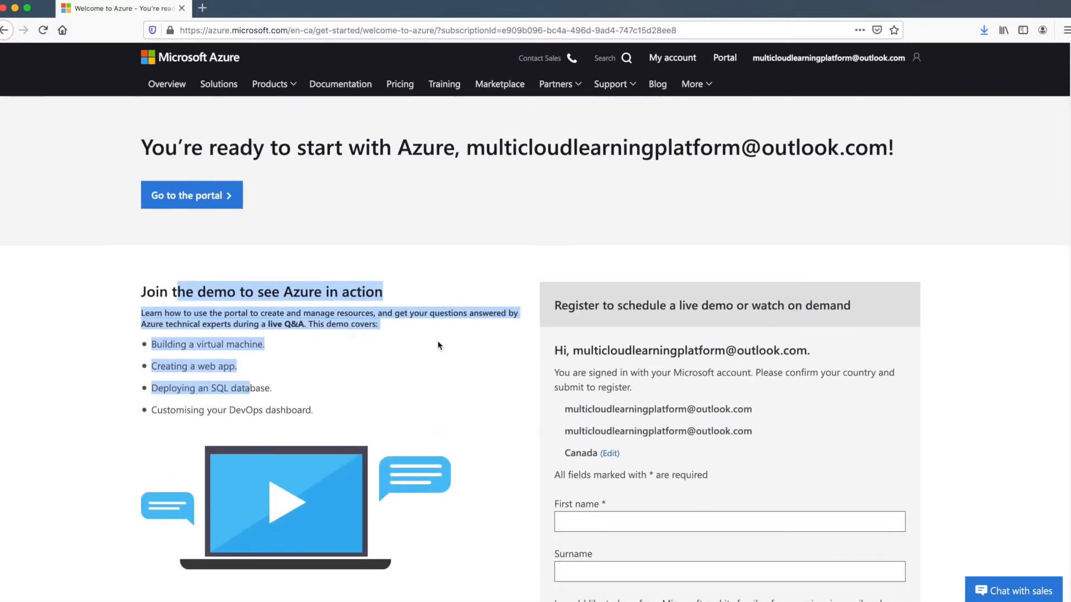
pyautogui.click(440, 295)
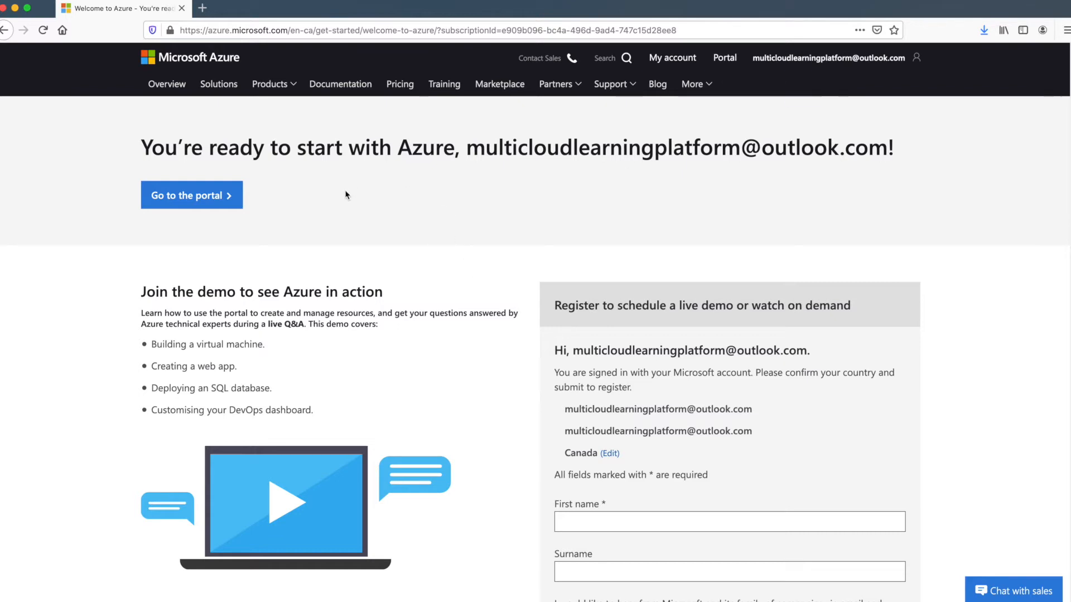
pyautogui.click(226, 201)
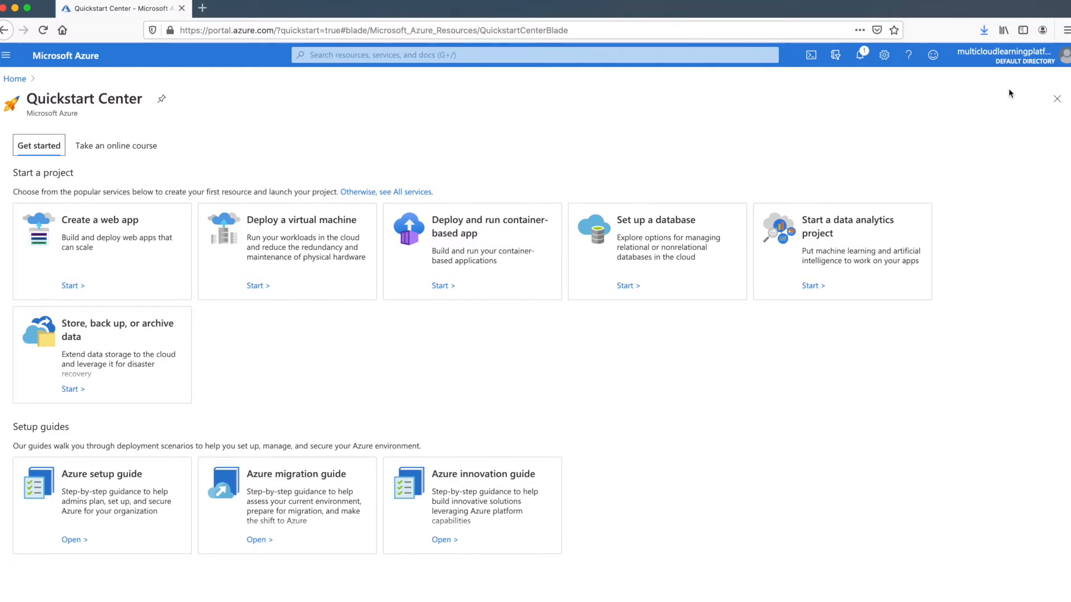
# Check the signed-in account details, then bring up Portal settings on General
pyautogui.click(1064, 60)
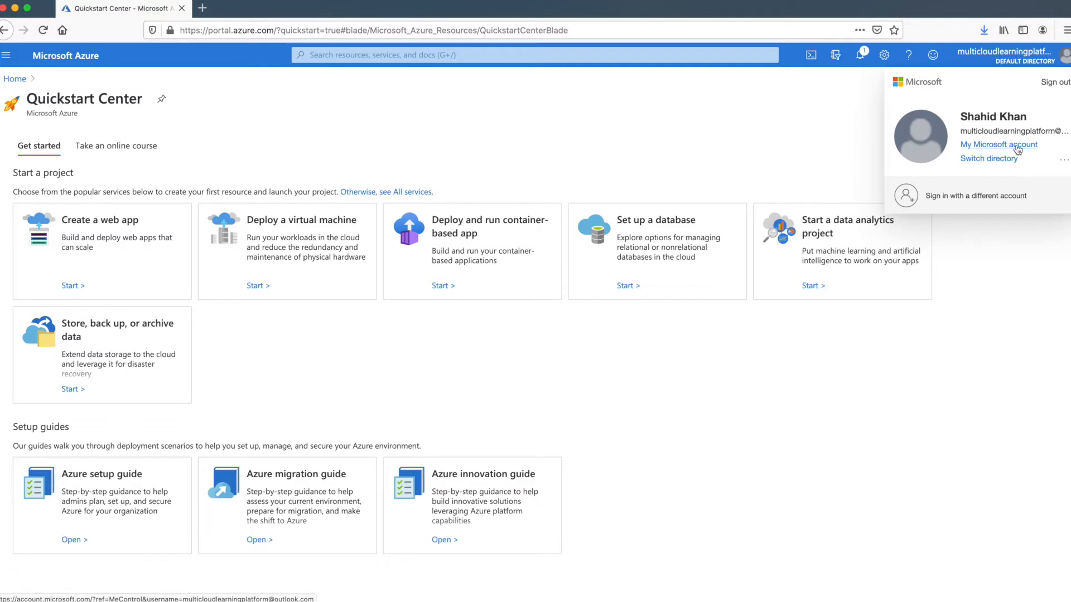
pyautogui.click(992, 253)
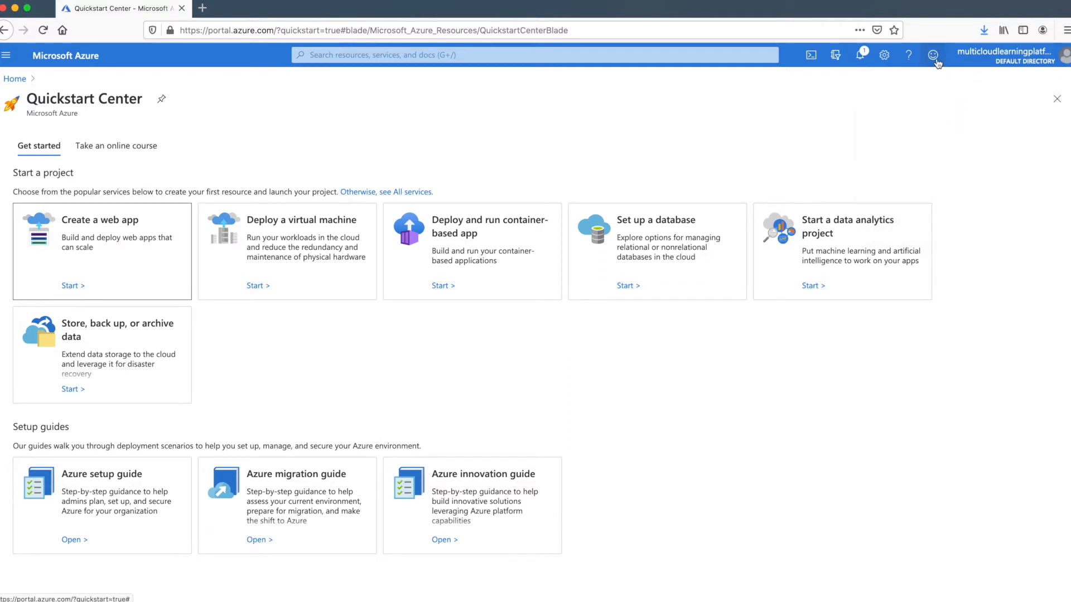
pyautogui.click(884, 55)
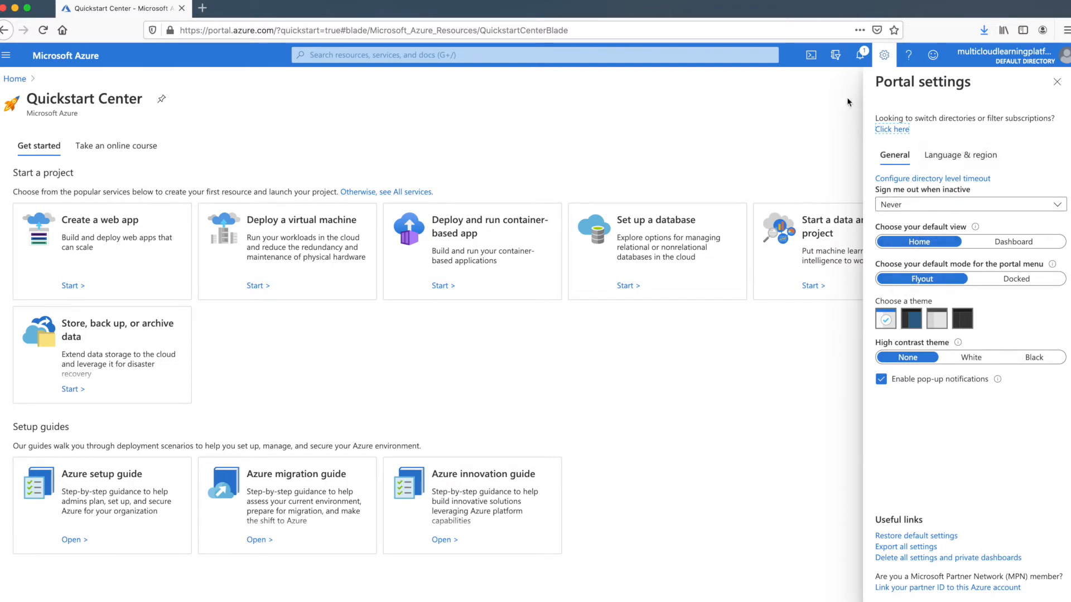
# Close Portal settings, then view and close Notifications and the Directory + subscription panel
pyautogui.click(1056, 81)
pyautogui.click(859, 54)
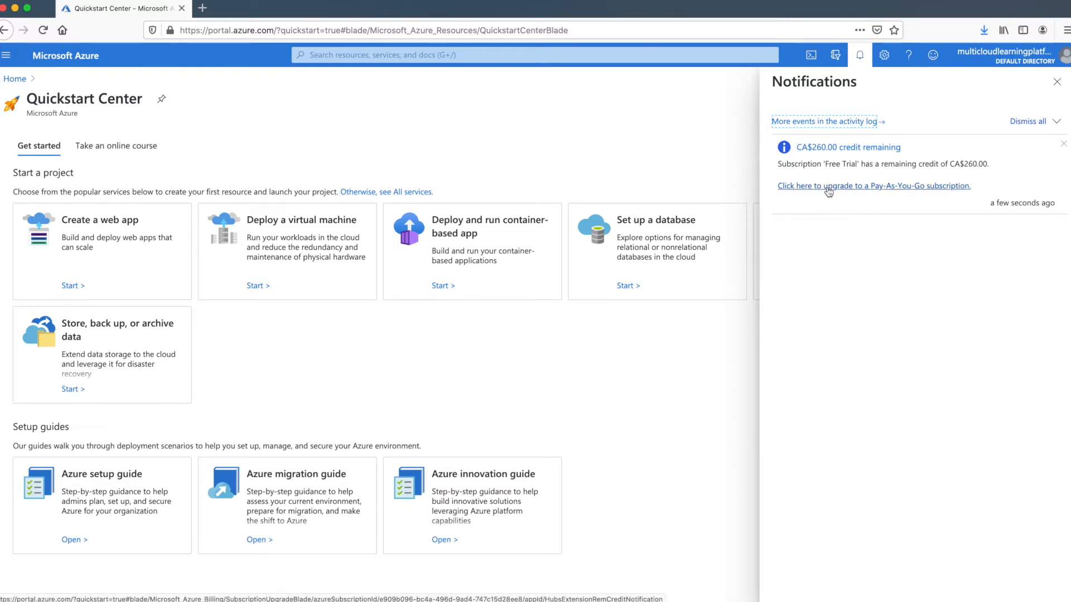
pyautogui.click(1058, 83)
pyautogui.click(842, 64)
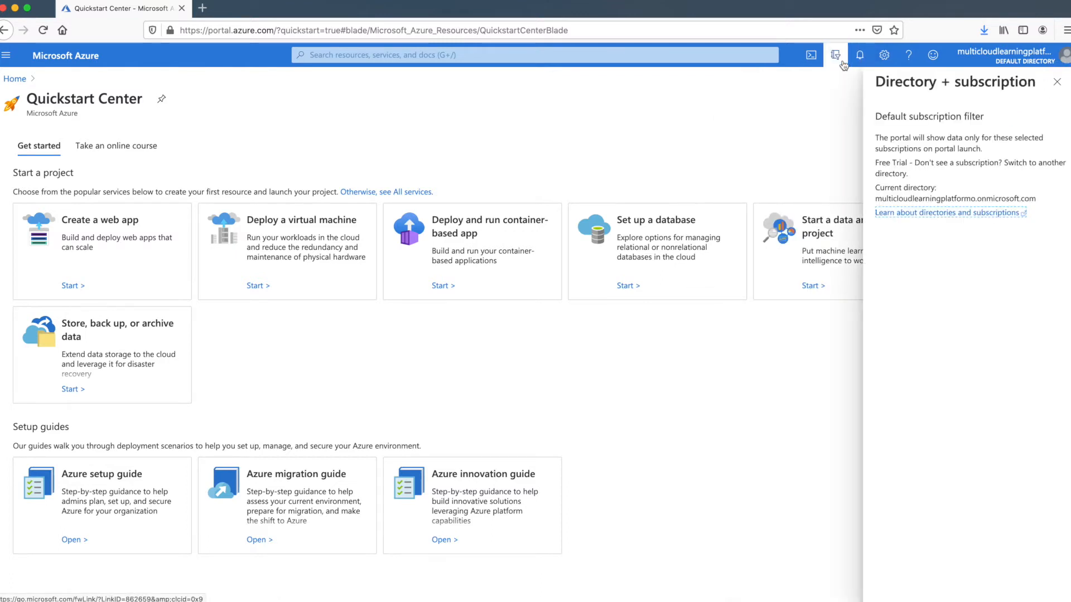
pyautogui.click(1058, 83)
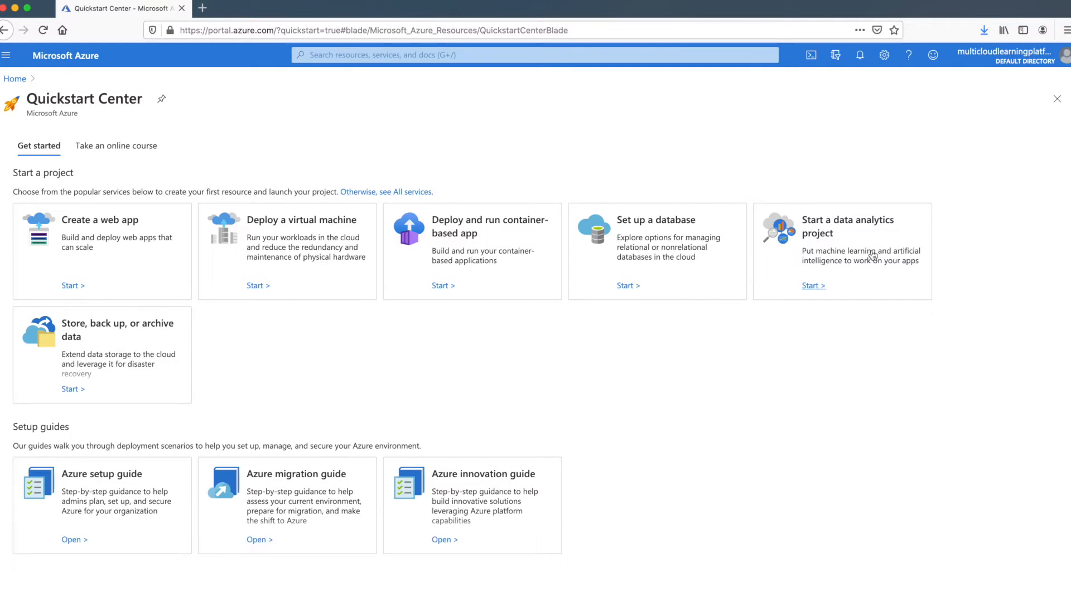
# Open 'Set up a database' in the Quickstart Center
pyautogui.click(651, 250)
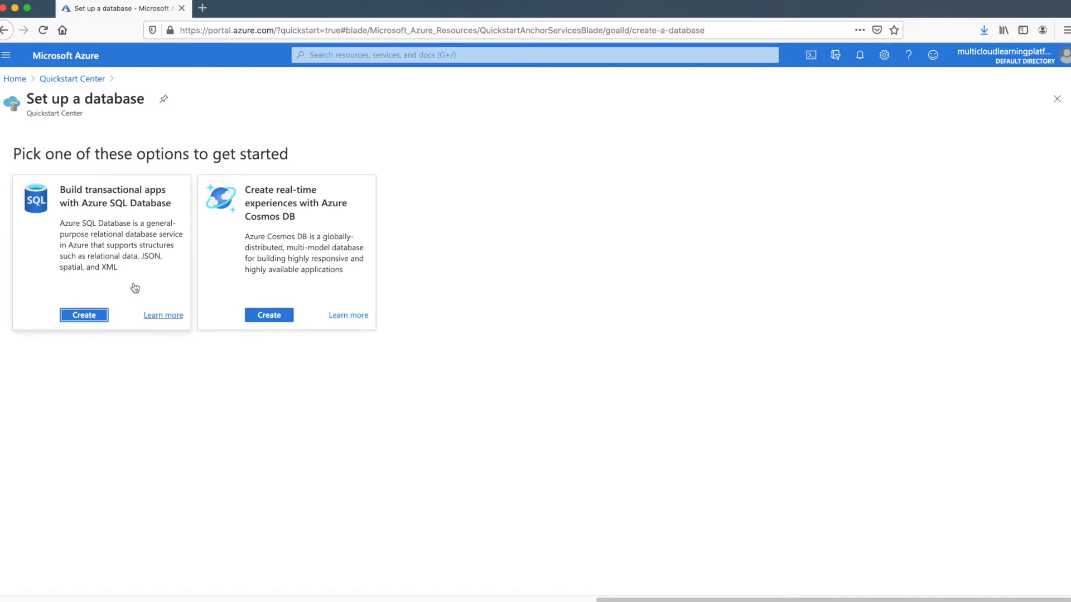
pyautogui.click(95, 316)
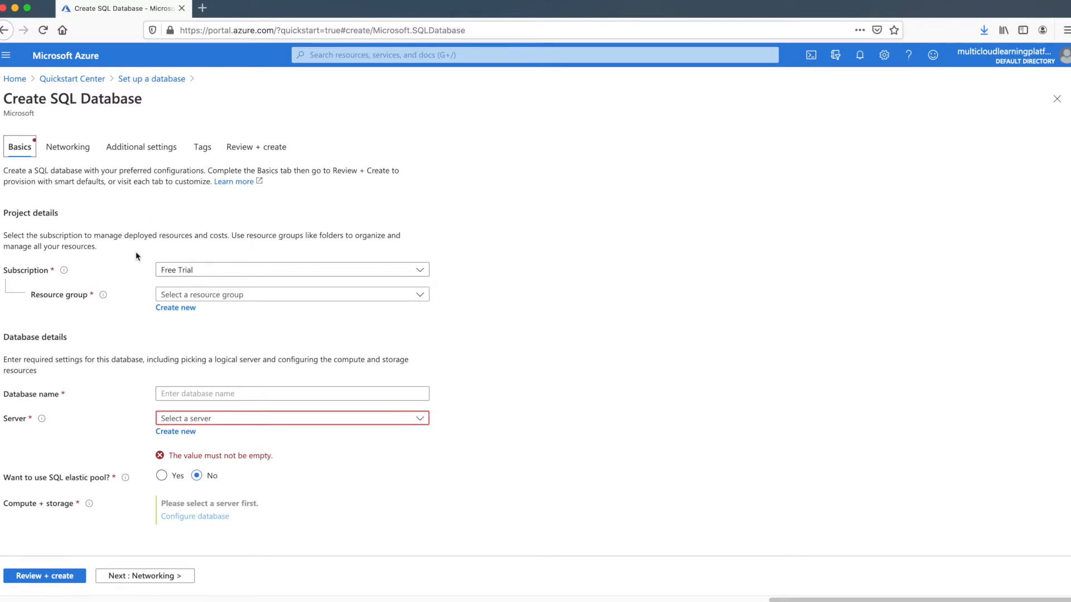
pyautogui.click(248, 274)
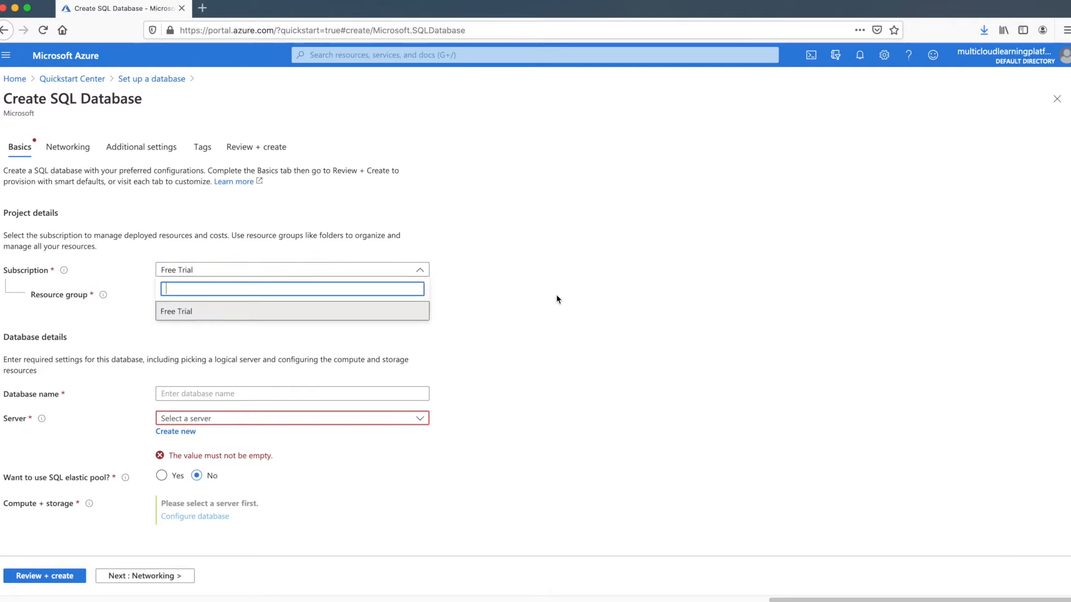
pyautogui.click(544, 295)
pyautogui.click(234, 295)
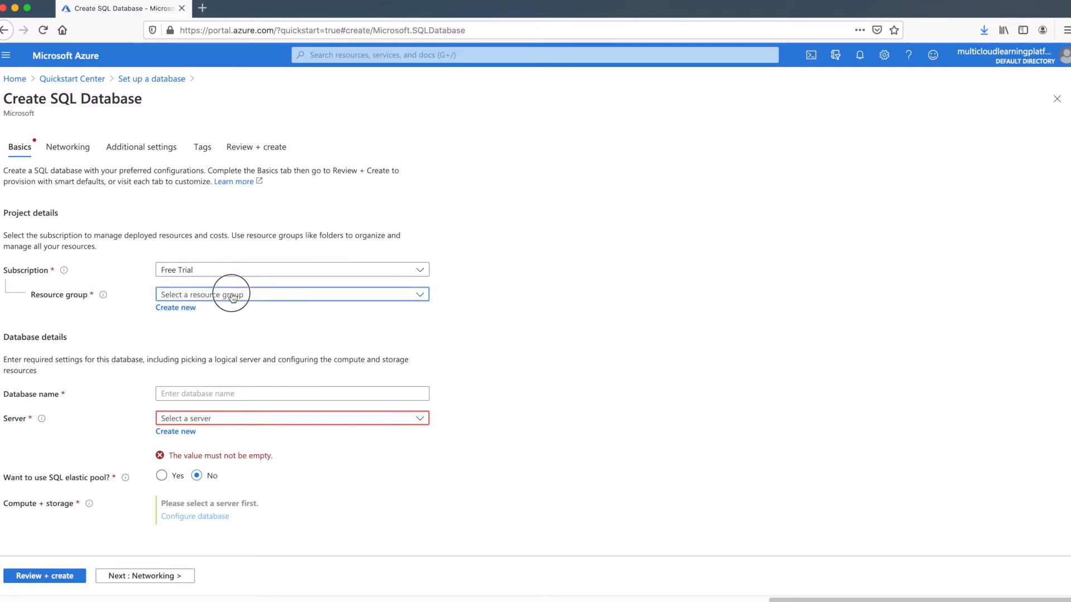
pyautogui.click(477, 318)
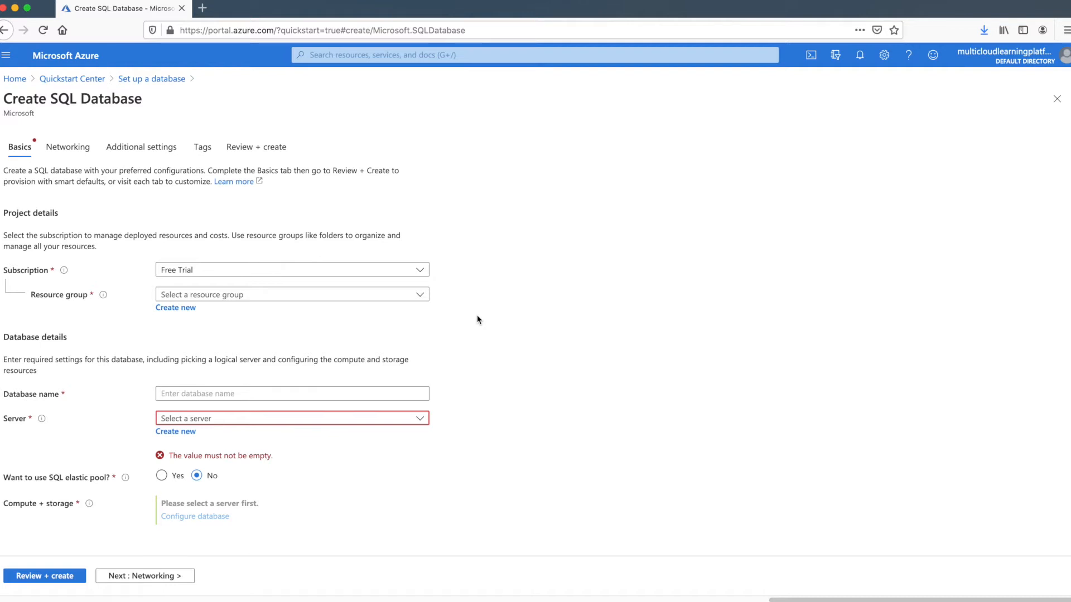
pyautogui.click(409, 295)
pyautogui.click(511, 317)
# Create a new resource group named rgSQLServer for the database
pyautogui.click(186, 313)
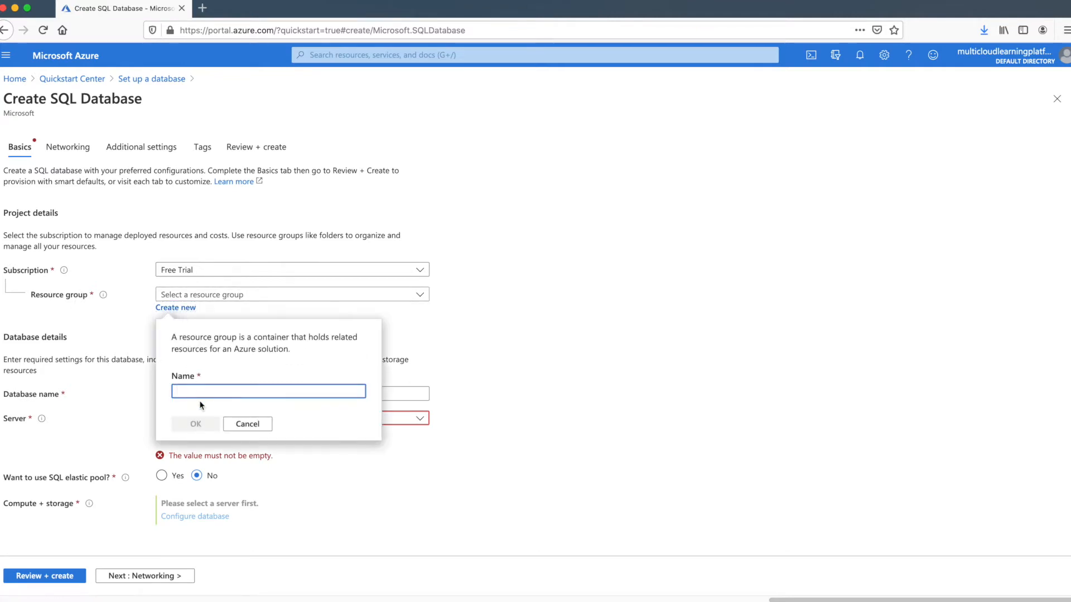
pyautogui.write('SQLRes')
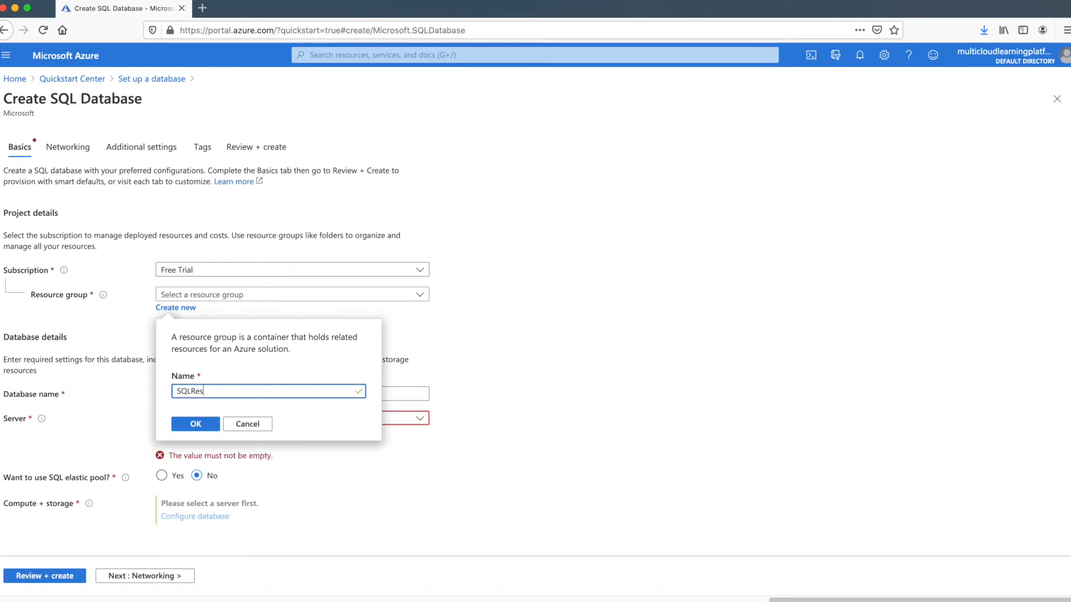
pyautogui.press('BackSpace')
pyautogui.press('BackSpace')
pyautogui.press('BackSpace')
pyautogui.press('BackSpace')
pyautogui.press('BackSpace')
pyautogui.write('rg')
pyautogui.write('_')
pyautogui.press('BackSpace')
pyautogui.write('SQLServer')
pyautogui.moveTo(184, 391); pyautogui.dragTo(163, 392)
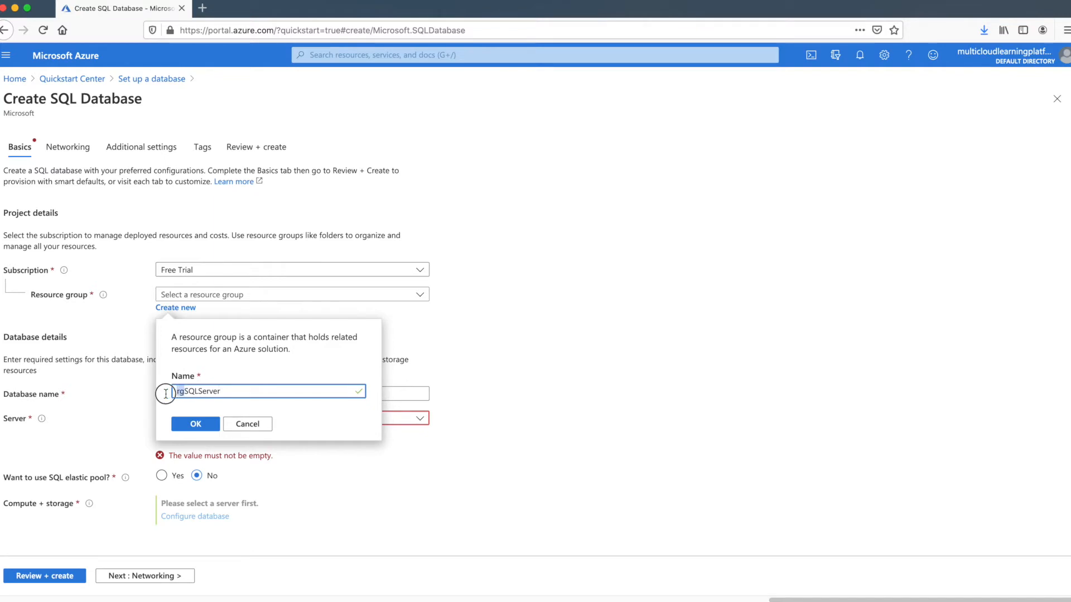
pyautogui.click(225, 390)
# Confirm resource group rgSQLServer, name the database db01, and check the empty Server list
pyautogui.click(194, 424)
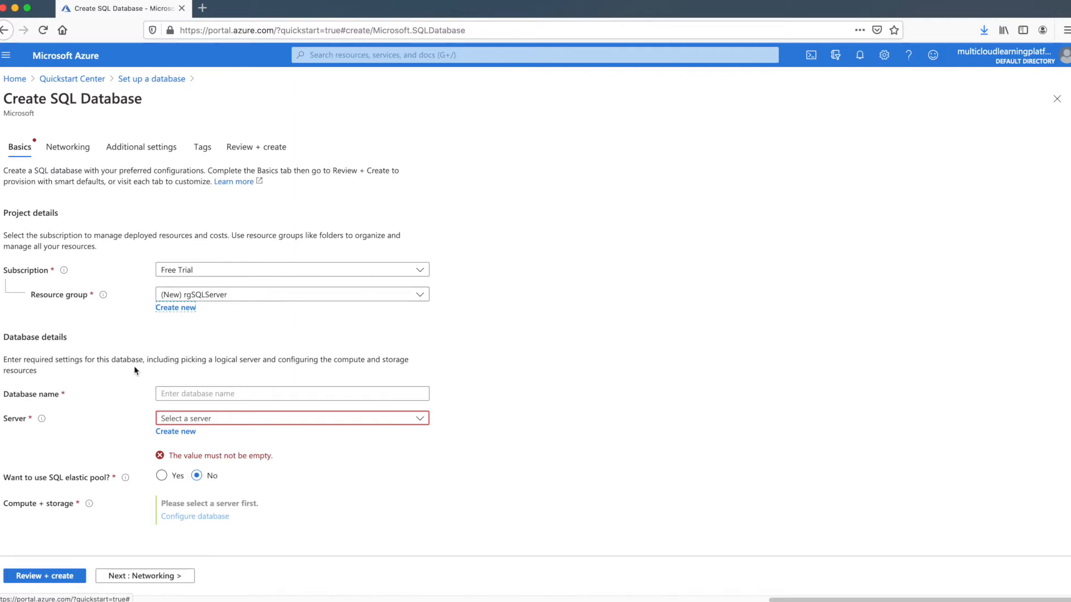
pyautogui.click(213, 395)
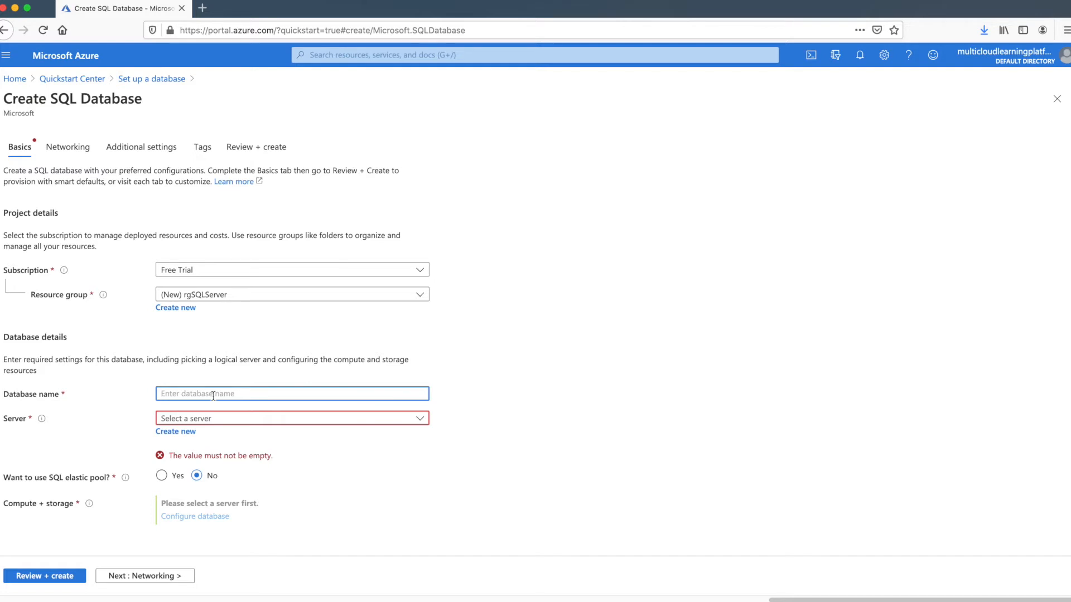
pyautogui.write('db01')
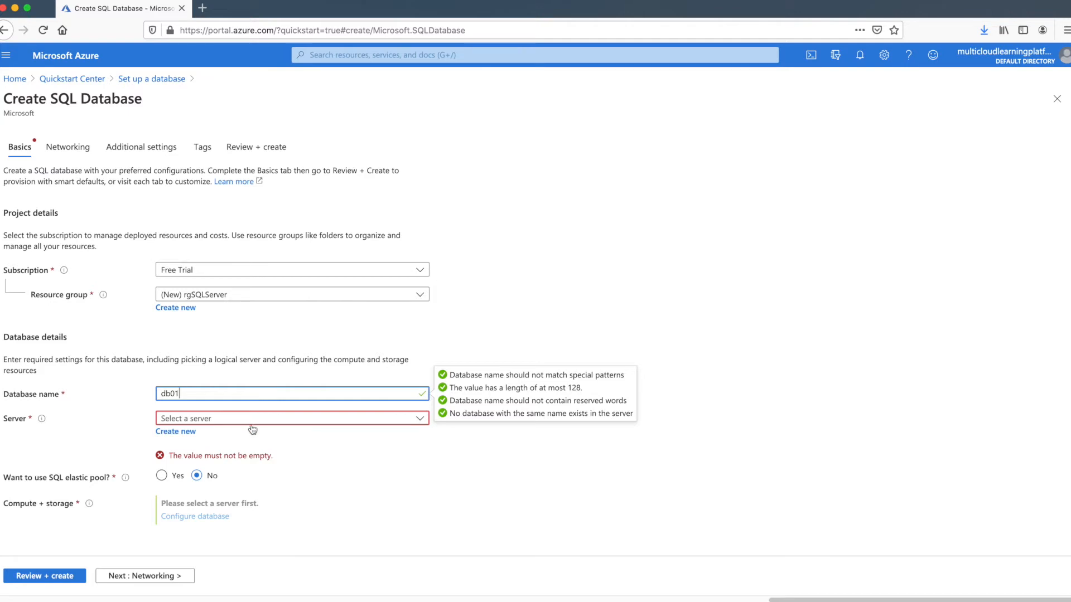
pyautogui.click(255, 418)
pyautogui.click(257, 419)
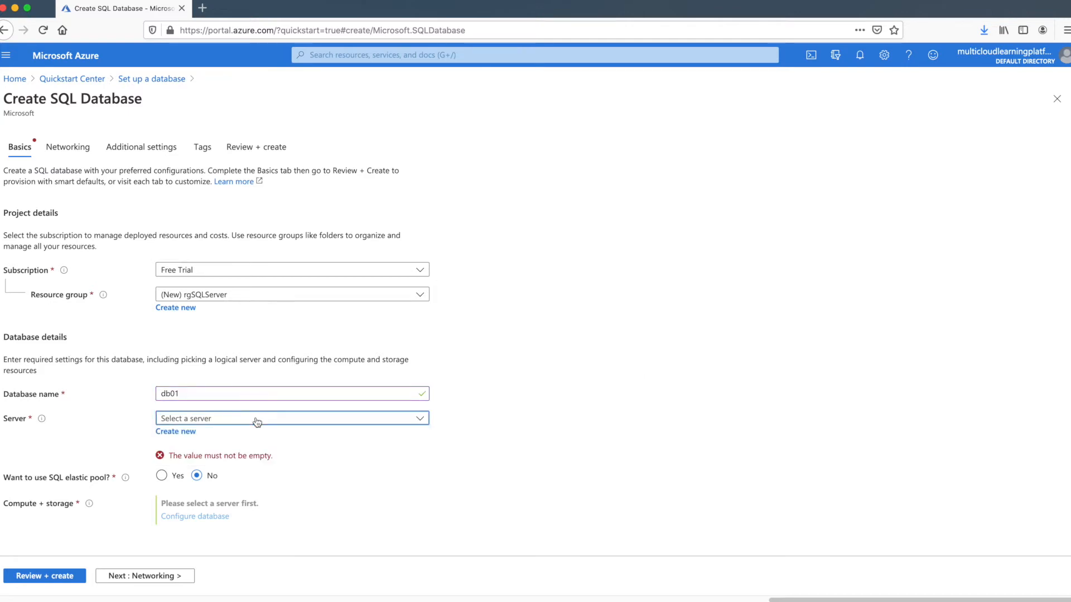
# Create a new server, trying sql001, multi and azuresql01 before settling on available name sql2020
pyautogui.click(187, 432)
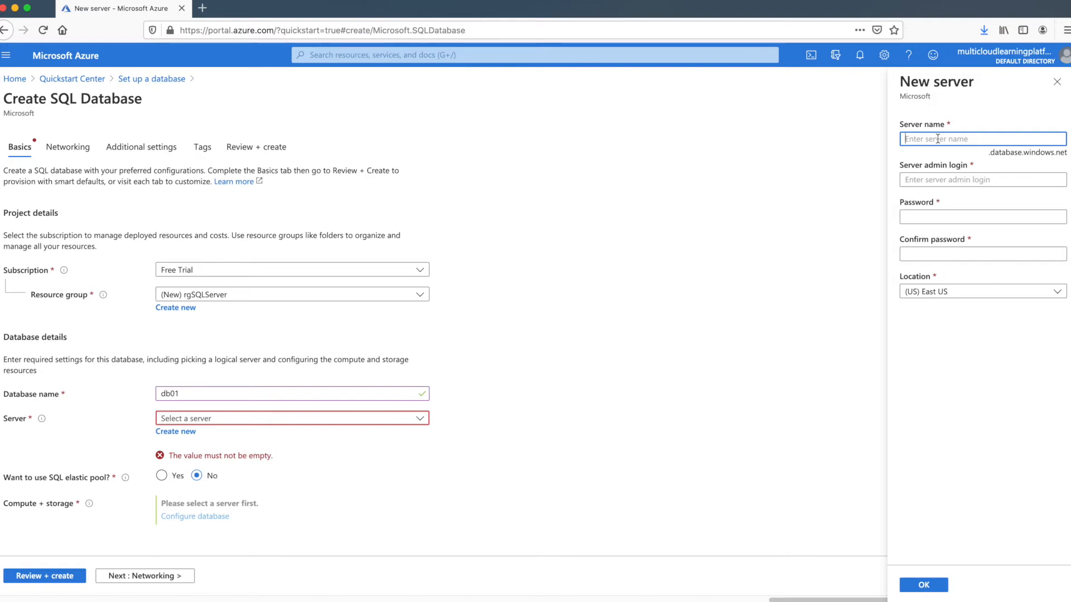
pyautogui.write('sql001')
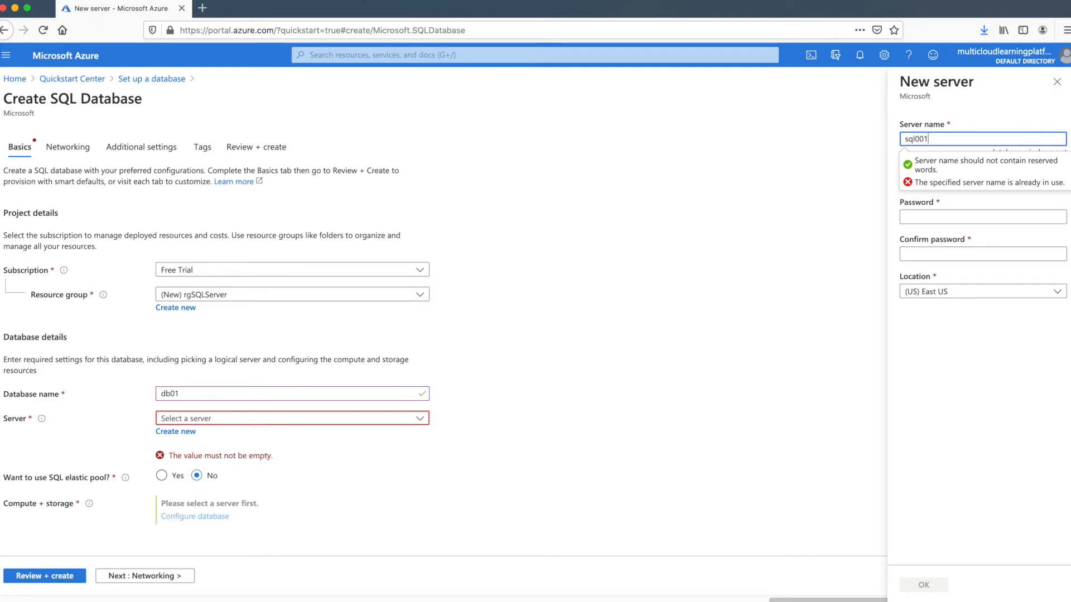
pyautogui.press('BackSpace')
pyautogui.press('BackSpace')
pyautogui.press('BackSpace')
pyautogui.press('BackSpace')
pyautogui.press('BackSpace')
pyautogui.write('multi')
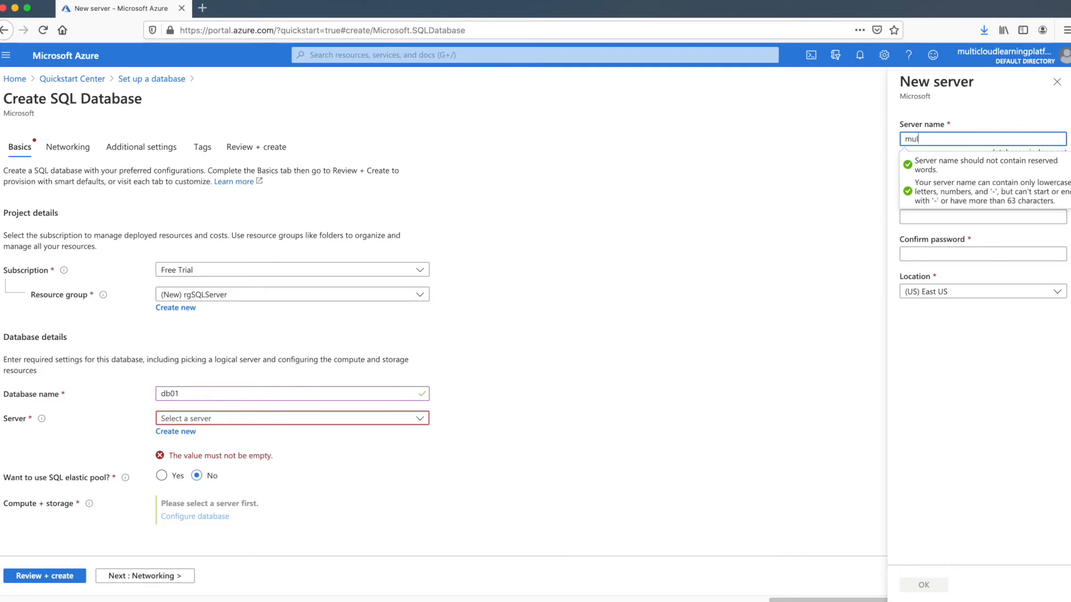
pyautogui.press('BackSpace')
pyautogui.press('BackSpace')
pyautogui.press('BackSpace')
pyautogui.press('BackSpace')
pyautogui.press('BackSpace')
pyautogui.write('azuresql01')
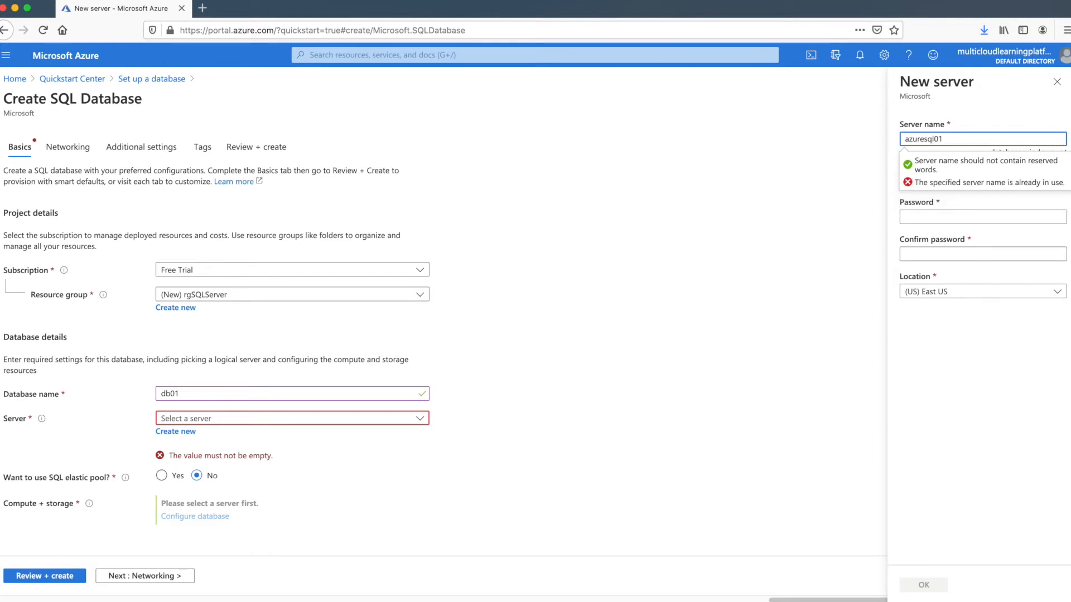
pyautogui.press('BackSpace')
pyautogui.press('BackSpace')
pyautogui.press('BackSpace')
pyautogui.press('BackSpace')
pyautogui.press('BackSpace')
pyautogui.press('BackSpace')
pyautogui.press('BackSpace')
pyautogui.press('BackSpace')
pyautogui.press('BackSpace')
pyautogui.press('BackSpace')
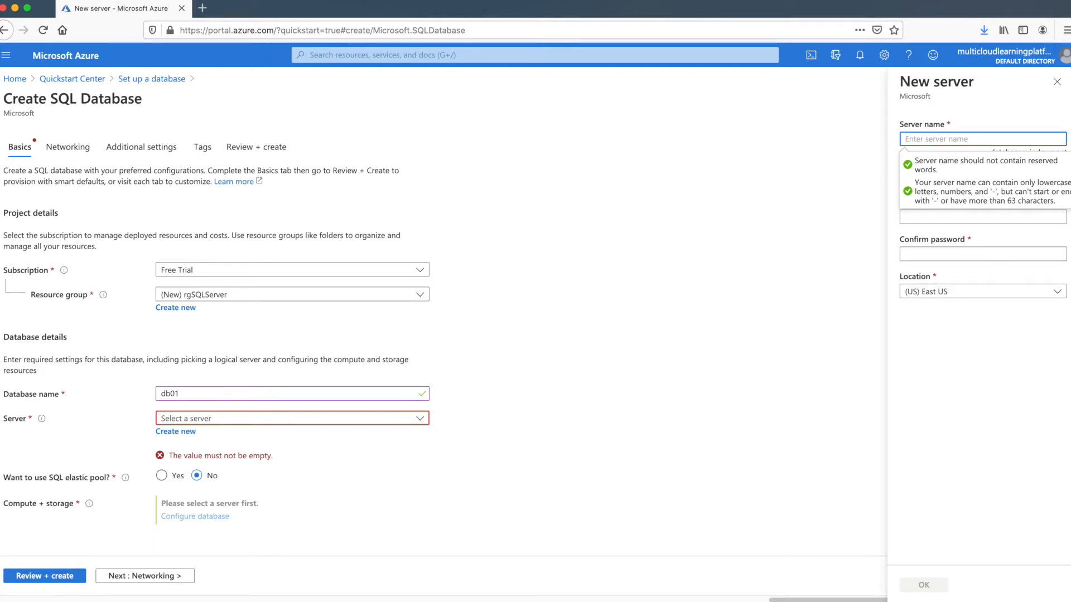
pyautogui.write('sql2020')
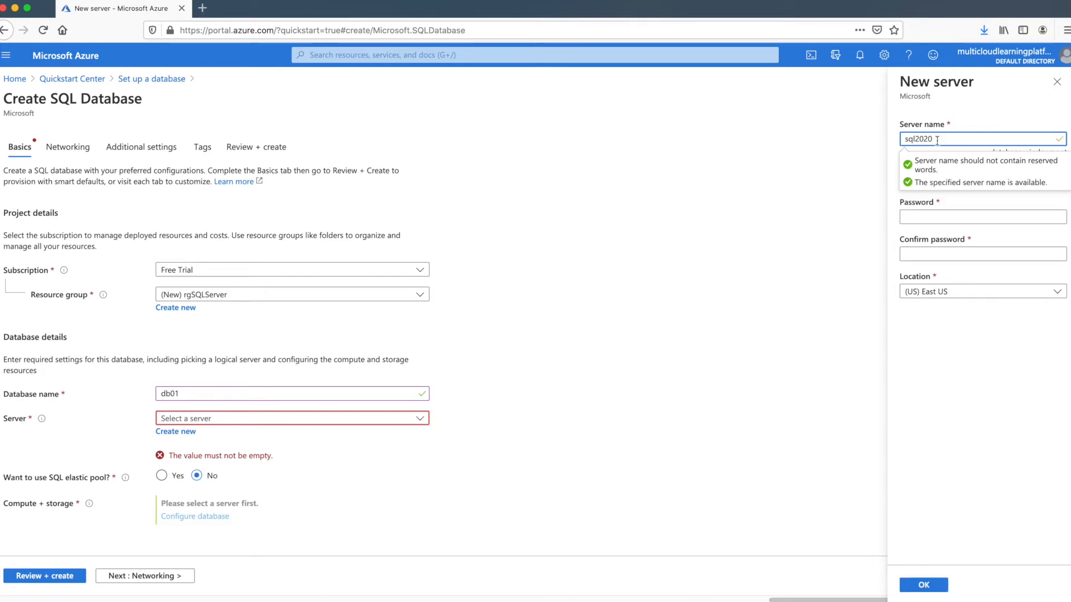
pyautogui.click(1053, 206)
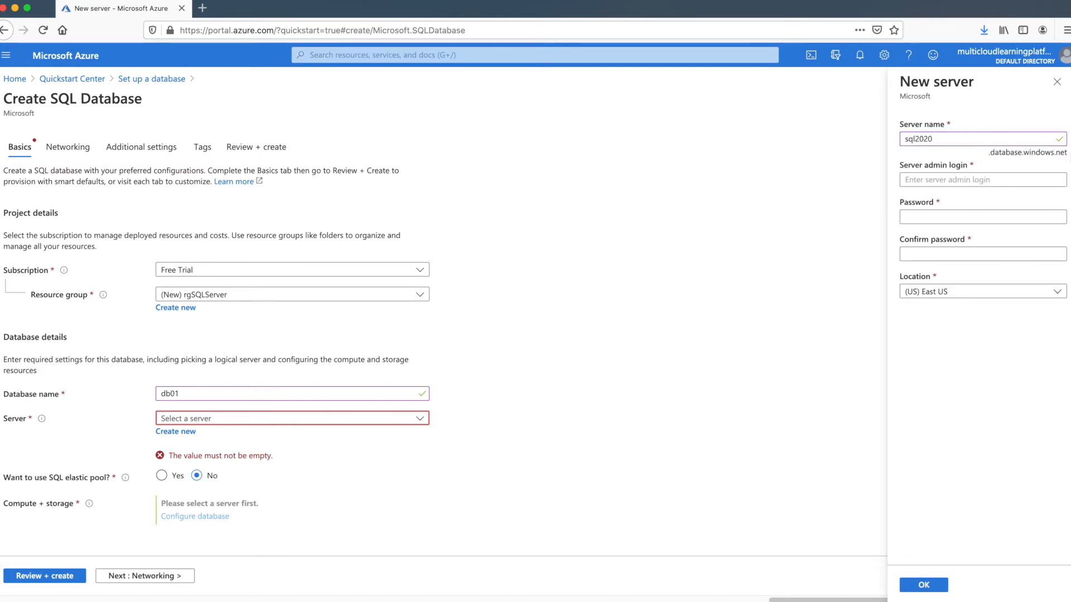
# Set the server admin login to sqladmin
pyautogui.moveTo(989, 153); pyautogui.dragTo(1006, 153)
pyautogui.click(1021, 178)
pyautogui.write('sqlad')
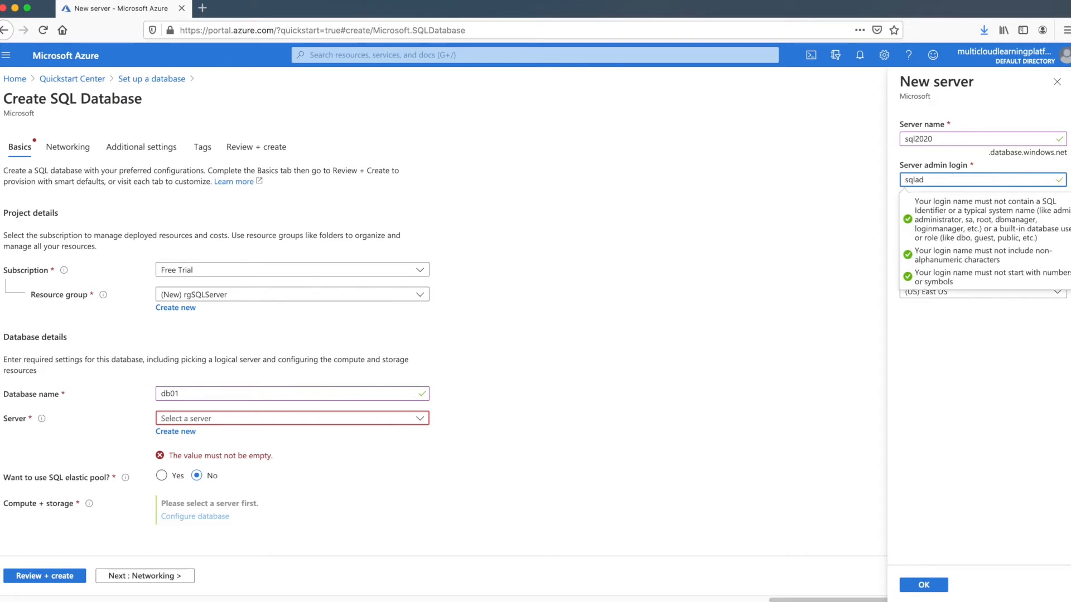
pyautogui.write('min')
pyautogui.click(988, 351)
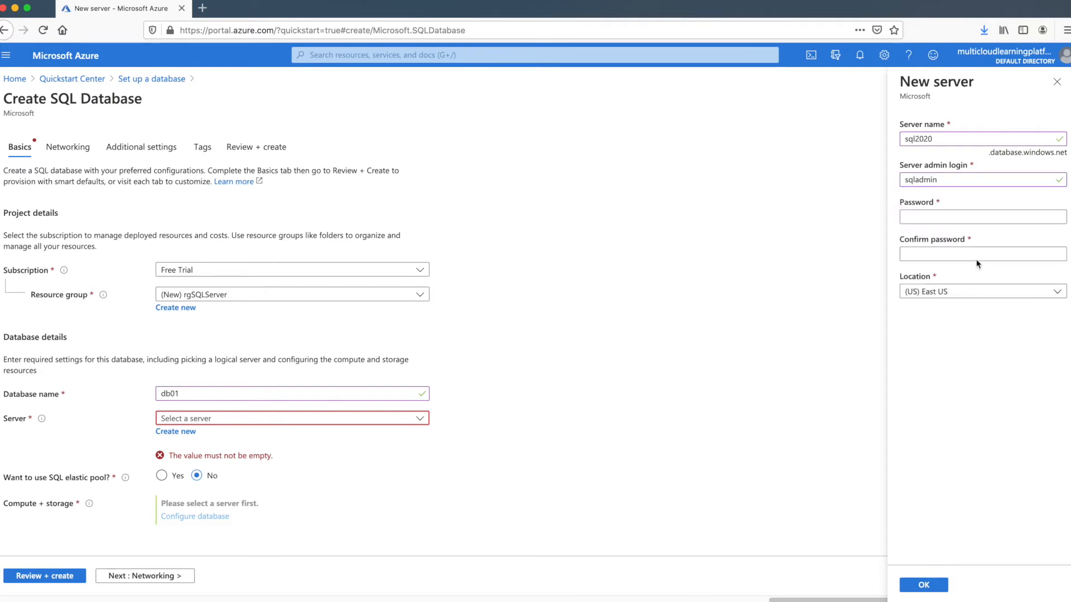
# Enter the admin password and its confirmation, and keep the location (US) East US
pyautogui.click(957, 218)
pyautogui.write('Pa$$w')
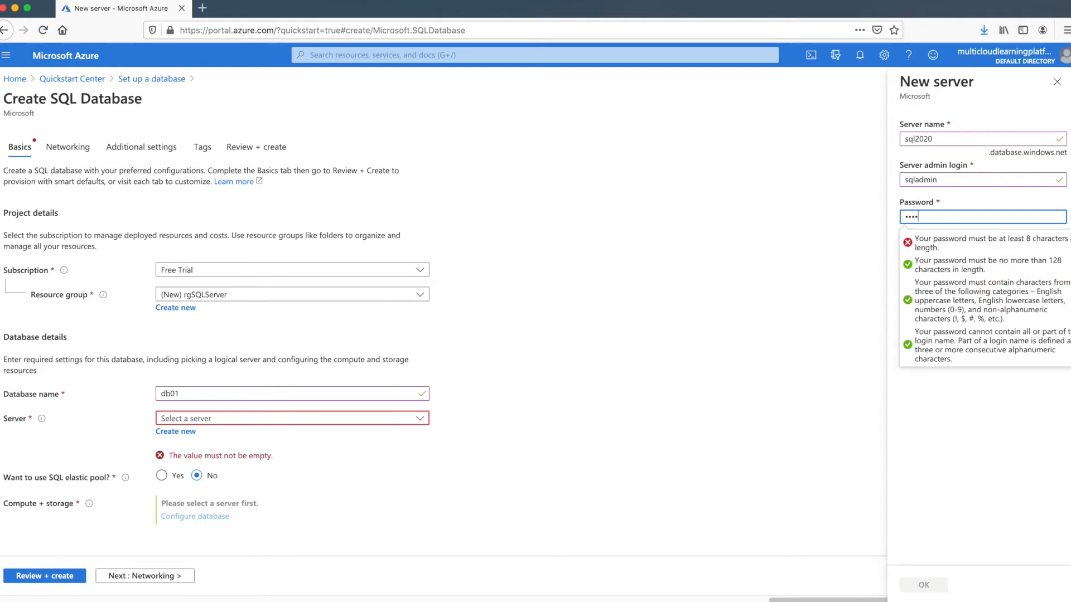
pyautogui.write('0rd123')
pyautogui.click(971, 464)
pyautogui.click(968, 255)
pyautogui.write('Passw')
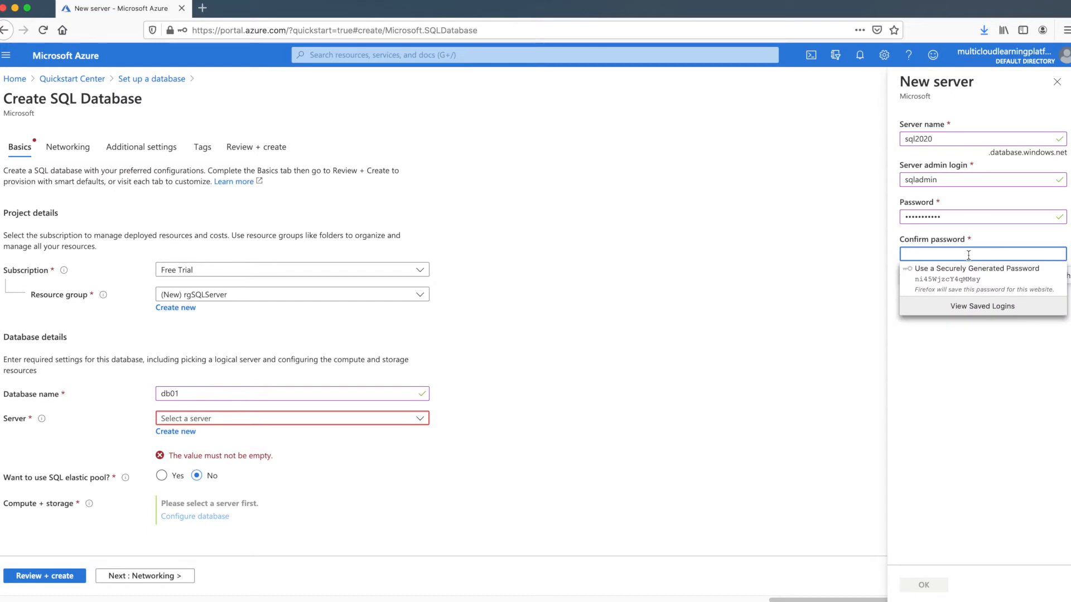
pyautogui.write('ord123')
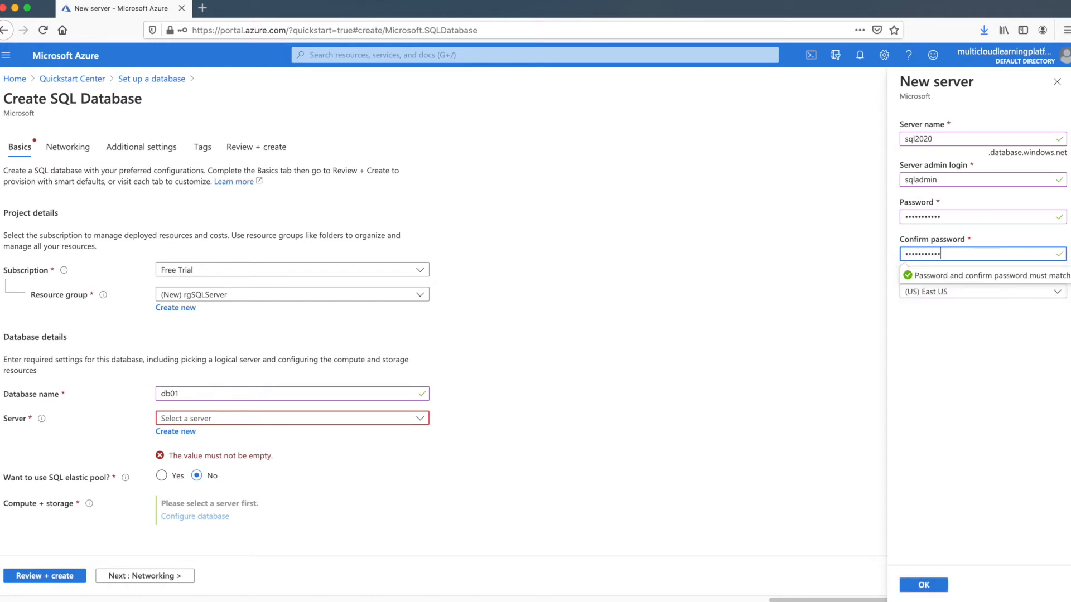
pyautogui.click(956, 335)
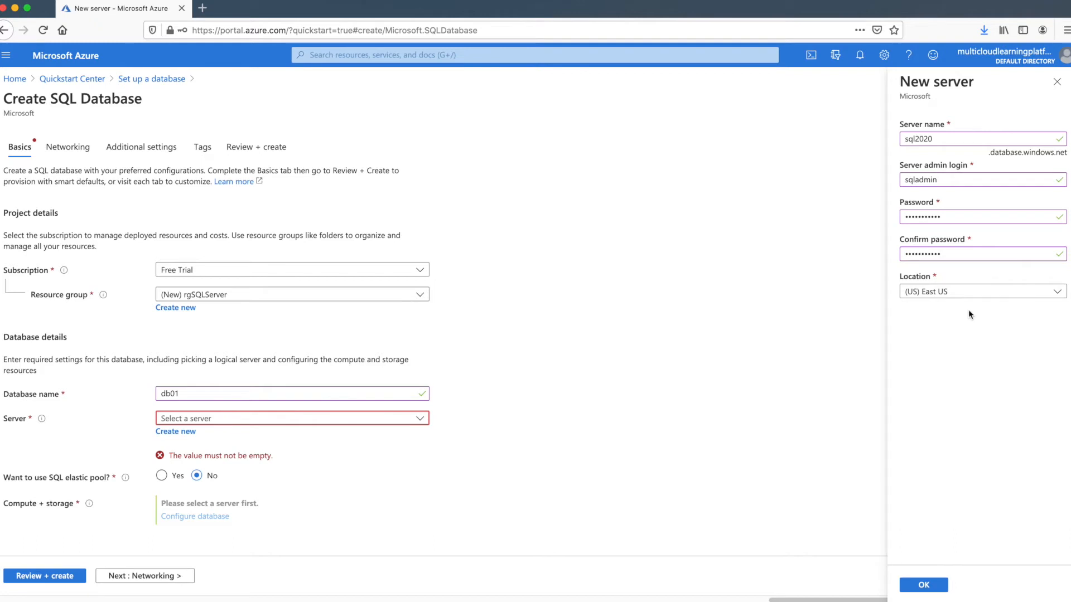
pyautogui.click(974, 293)
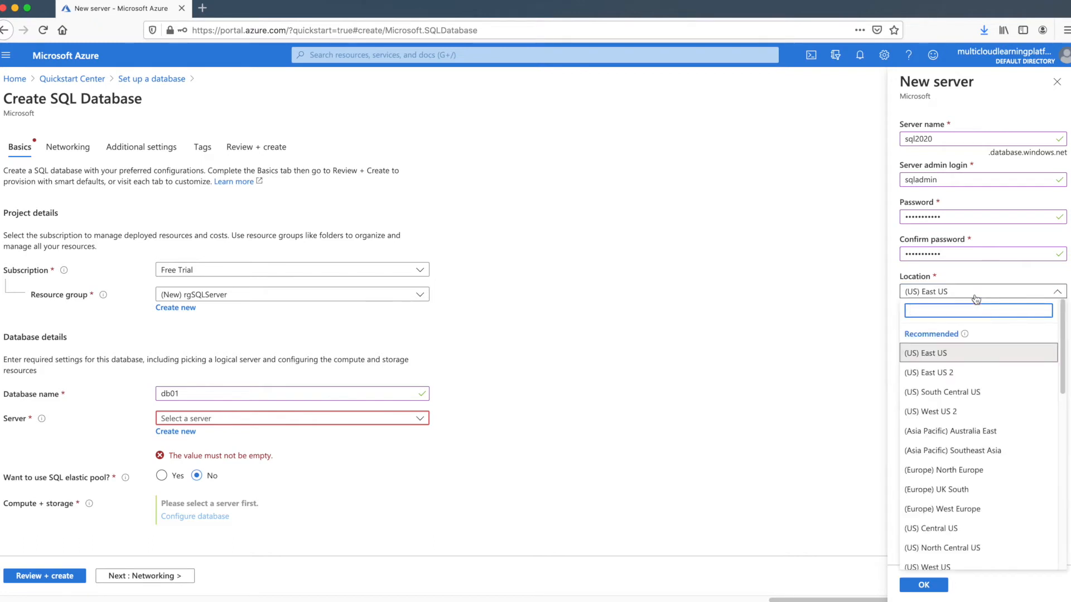
pyautogui.click(975, 293)
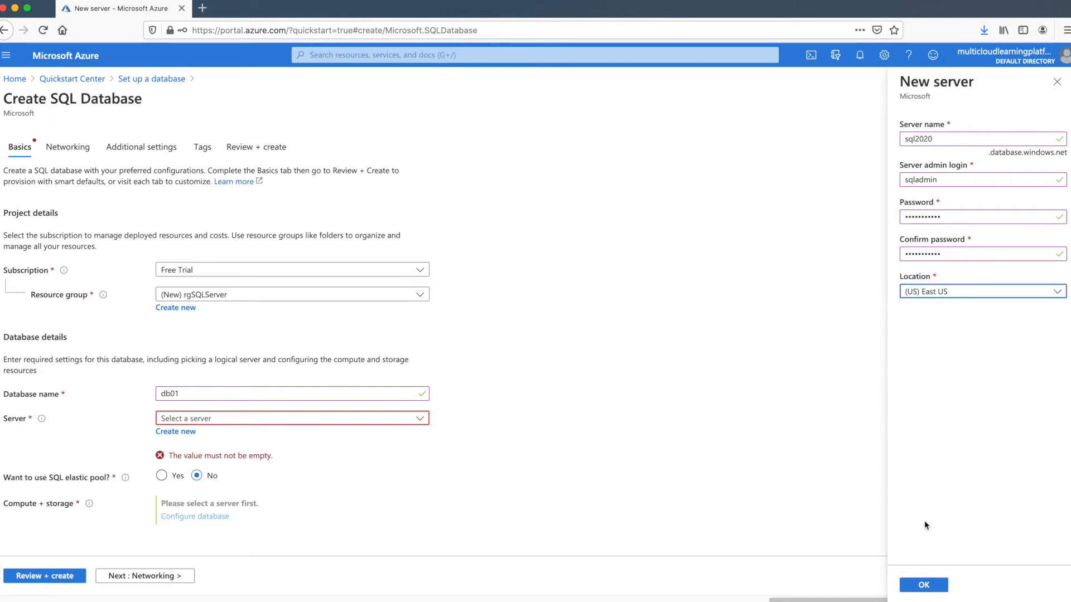
pyautogui.click(924, 586)
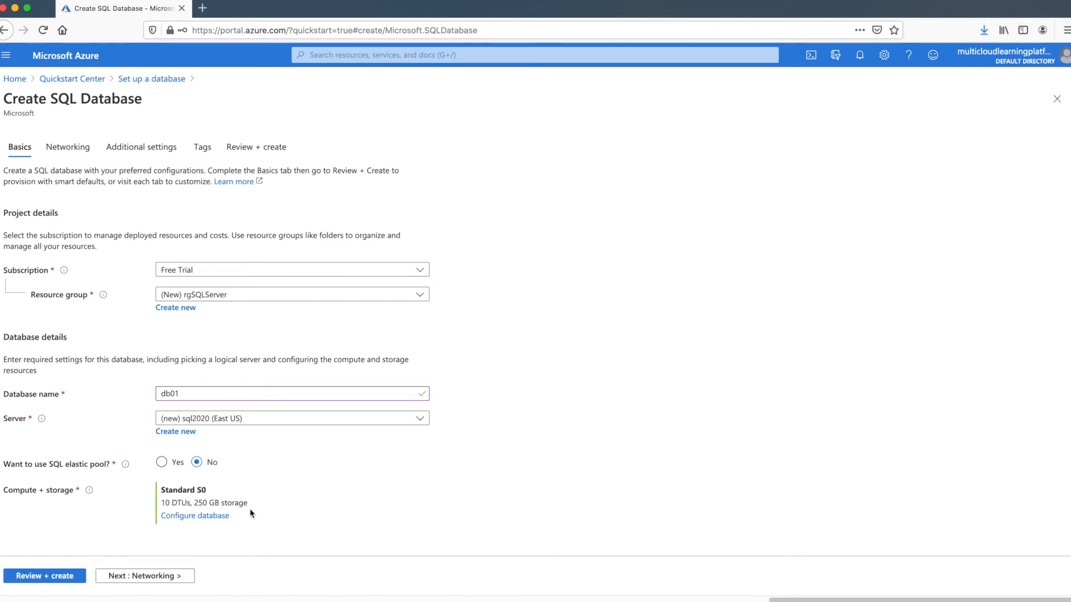
# In Configure database, reduce the data max size to 100 MB
pyautogui.click(215, 515)
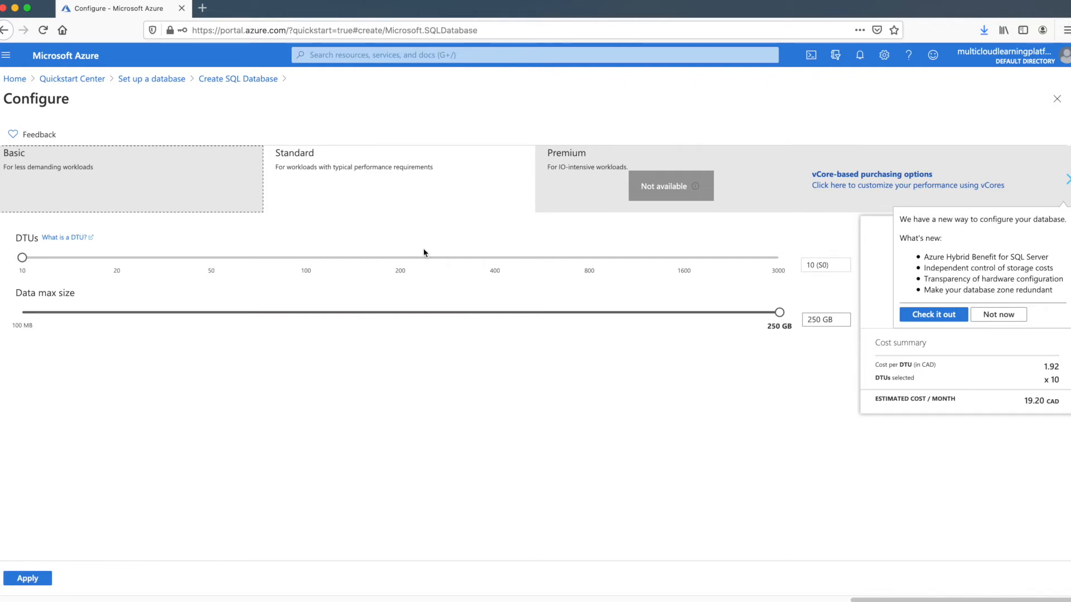
pyautogui.click(54, 316)
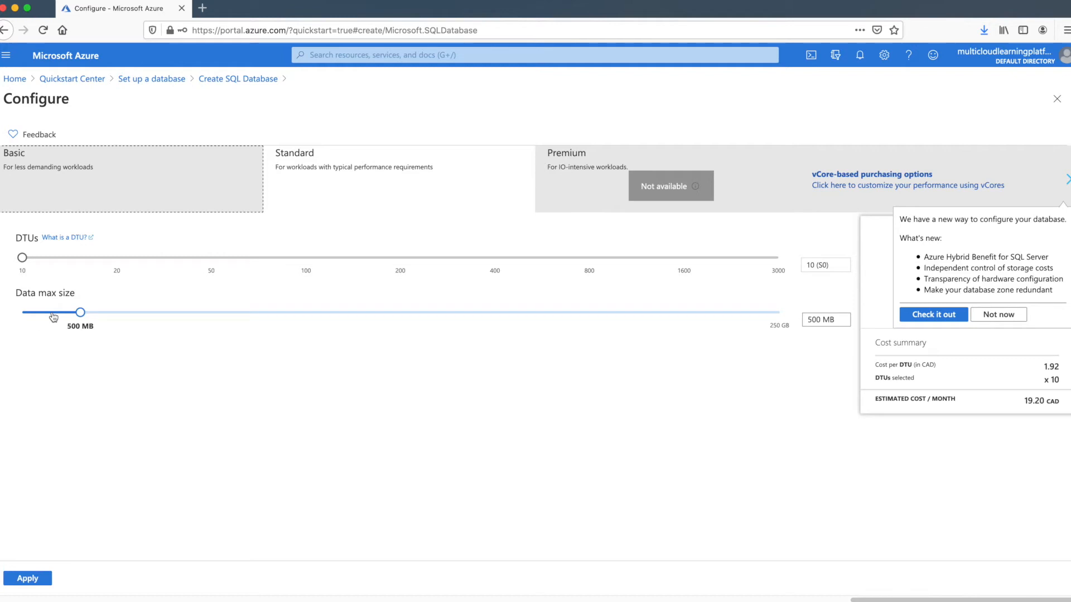
pyautogui.moveTo(76, 313); pyautogui.dragTo(45, 318)
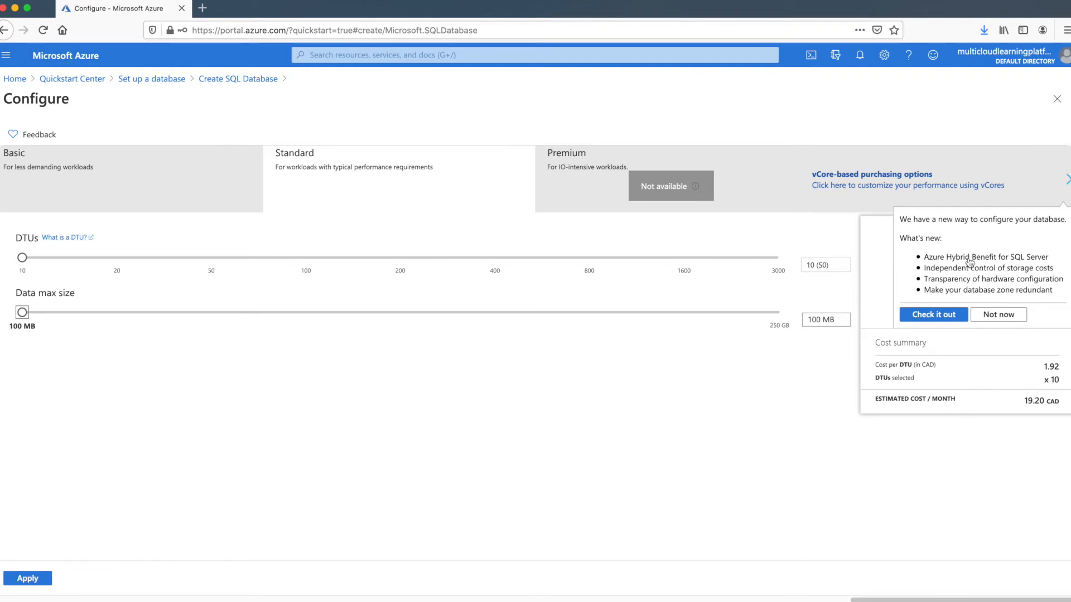
# Raise the Standard tier to 50 DTUs (S2), past the Free Trial S1 limit
pyautogui.click(985, 316)
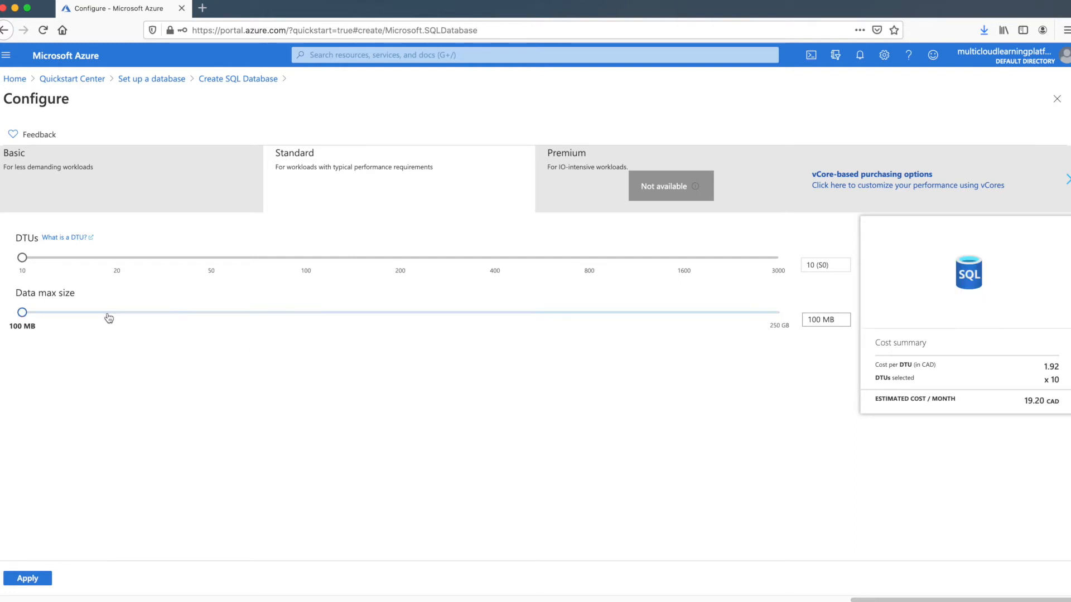
pyautogui.click(22, 313)
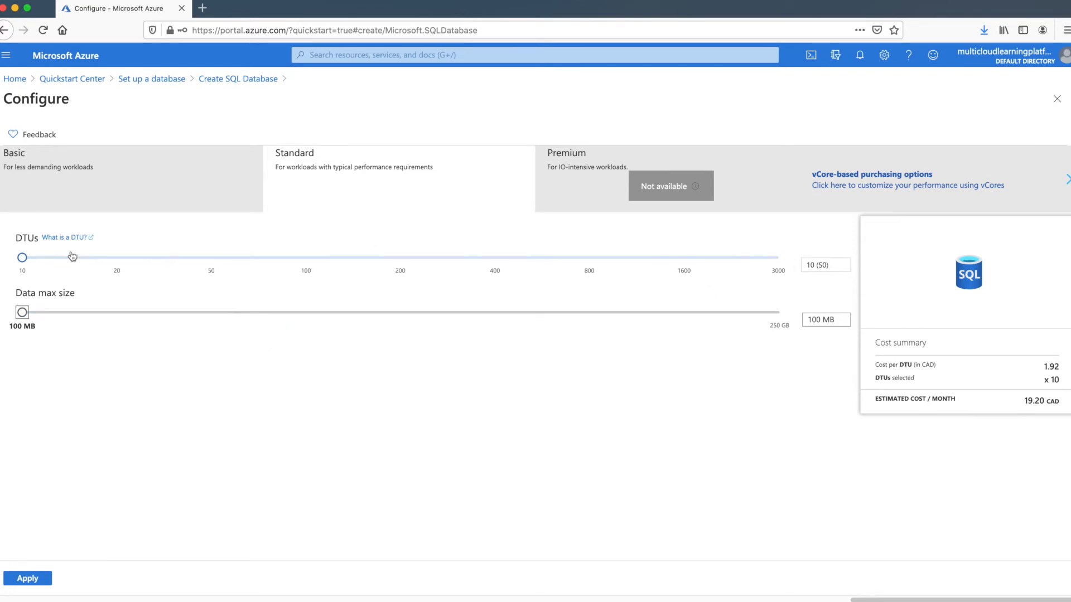
pyautogui.moveTo(23, 265); pyautogui.dragTo(134, 267)
pyautogui.click(212, 261)
pyautogui.click(204, 260)
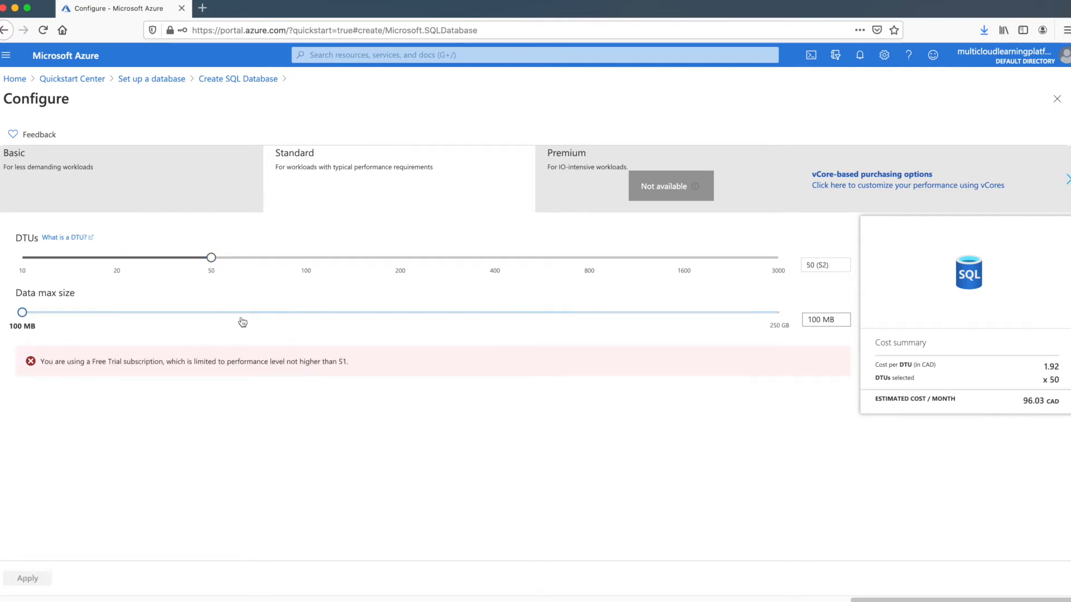
# Choose the Basic tier with 2 GB data max size, compare with Standard, and apply Basic
pyautogui.click(132, 186)
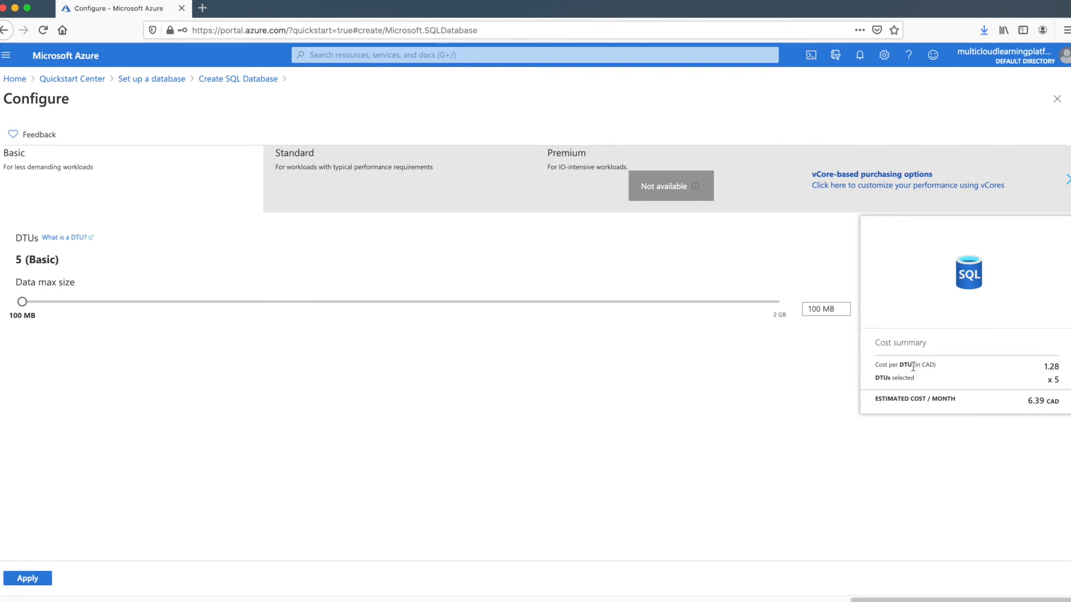
pyautogui.click(252, 309)
pyautogui.click(253, 307)
pyautogui.moveTo(274, 301); pyautogui.dragTo(791, 315)
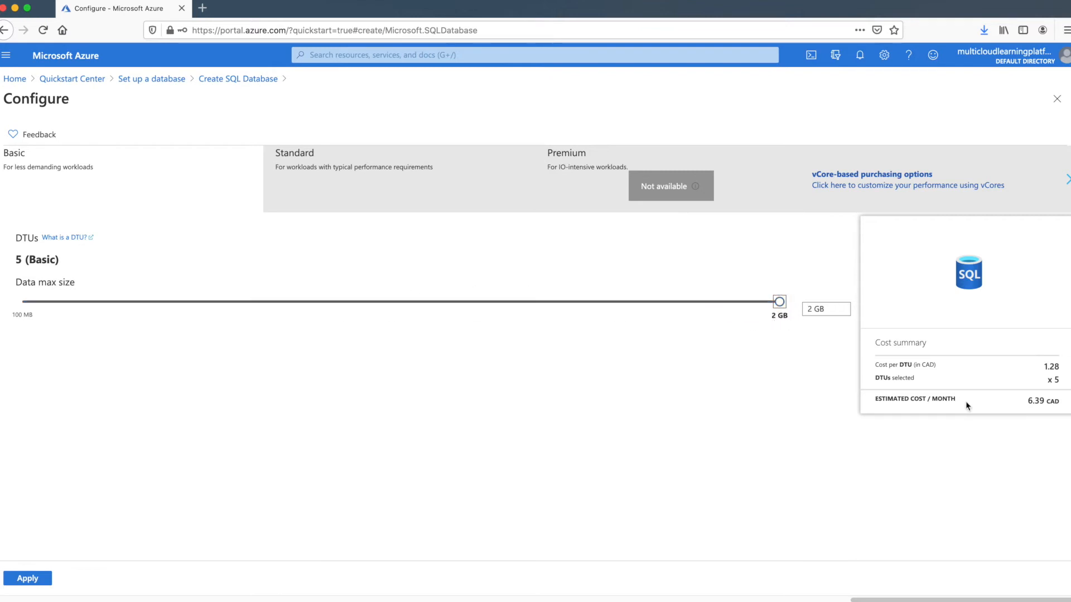
pyautogui.click(779, 305)
pyautogui.click(305, 186)
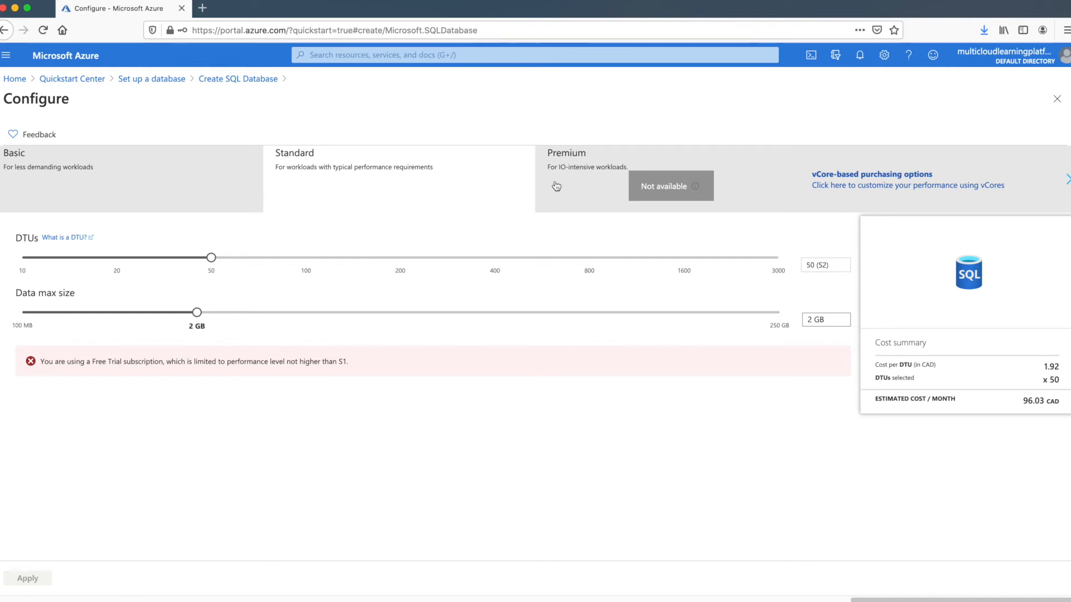
pyautogui.click(157, 188)
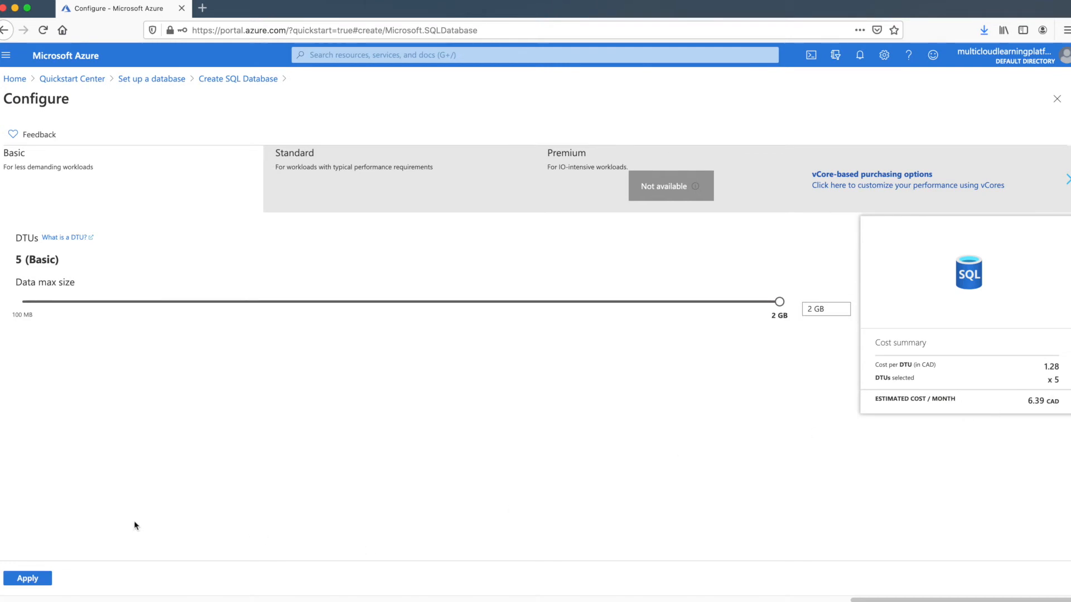
pyautogui.click(23, 577)
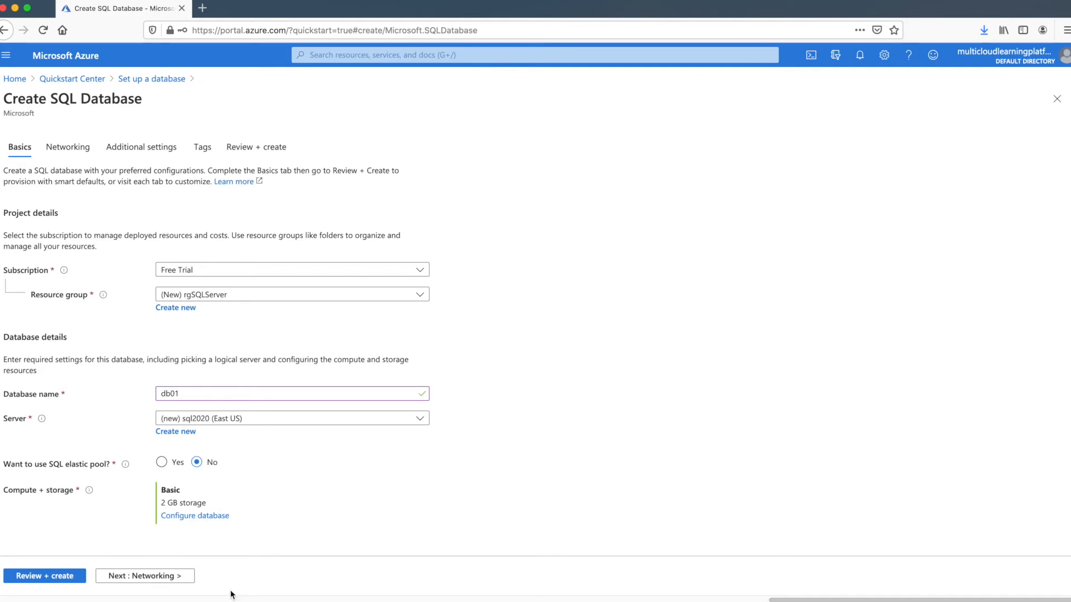
# Go to the Networking tab of the Create SQL Database form
pyautogui.click(173, 579)
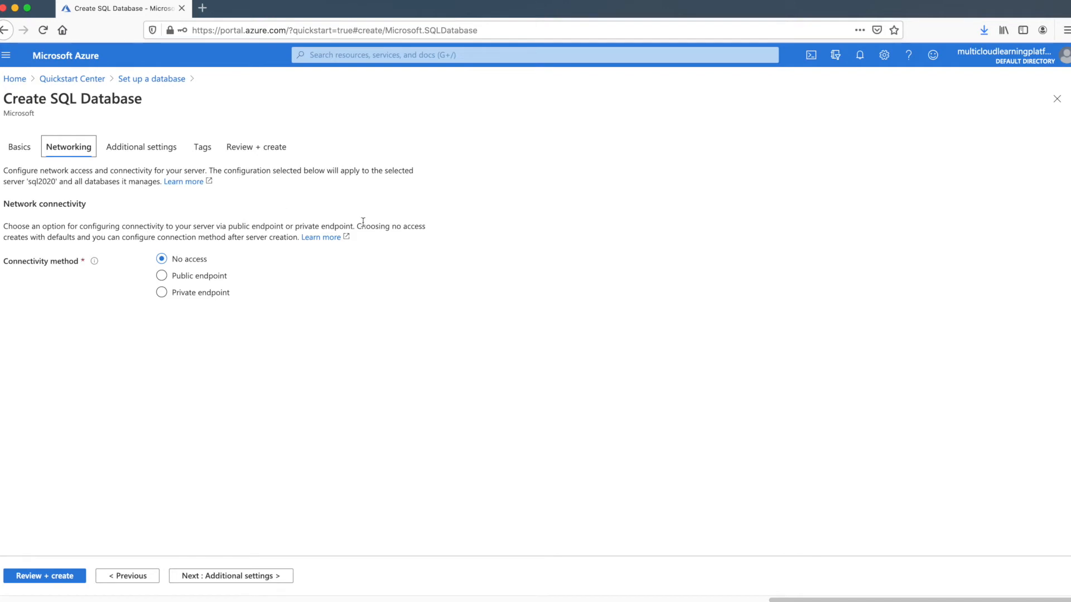
# Use a public endpoint, allow Azure services and the current client IP, then continue
pyautogui.click(176, 279)
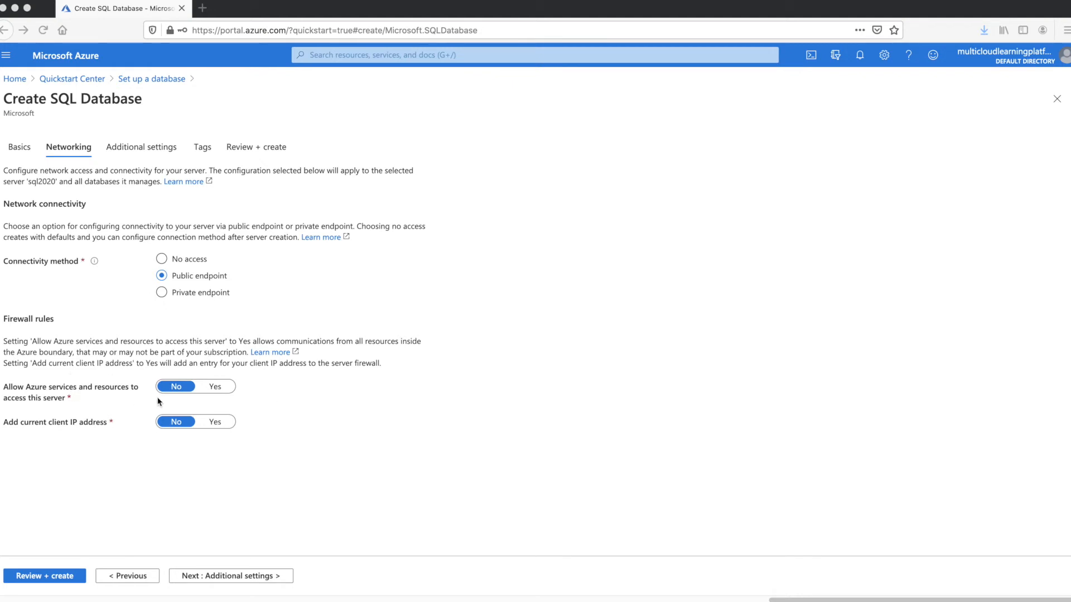
pyautogui.click(215, 387)
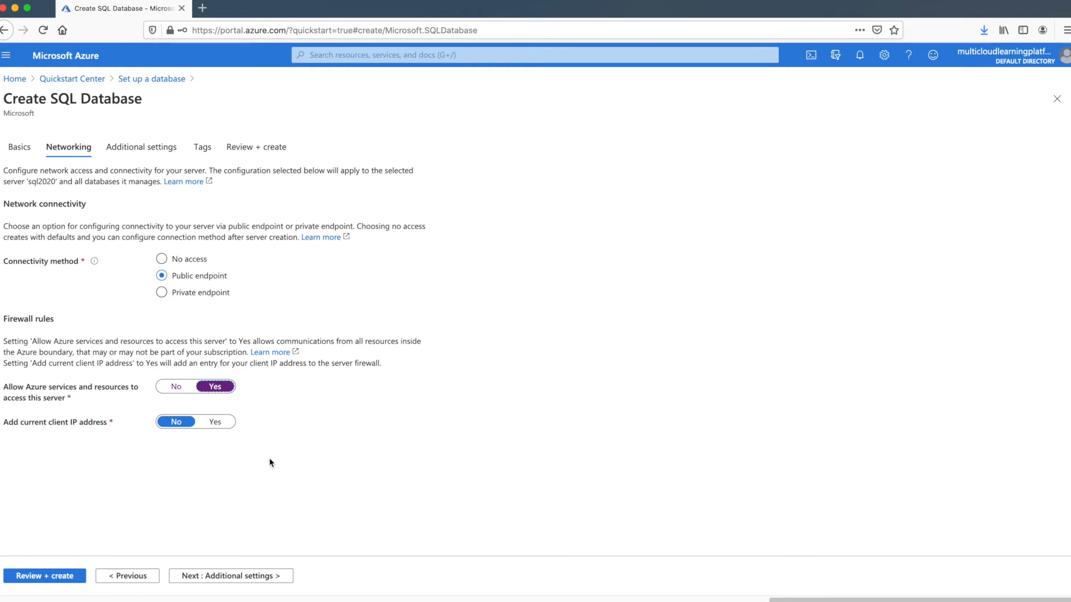
pyautogui.click(221, 427)
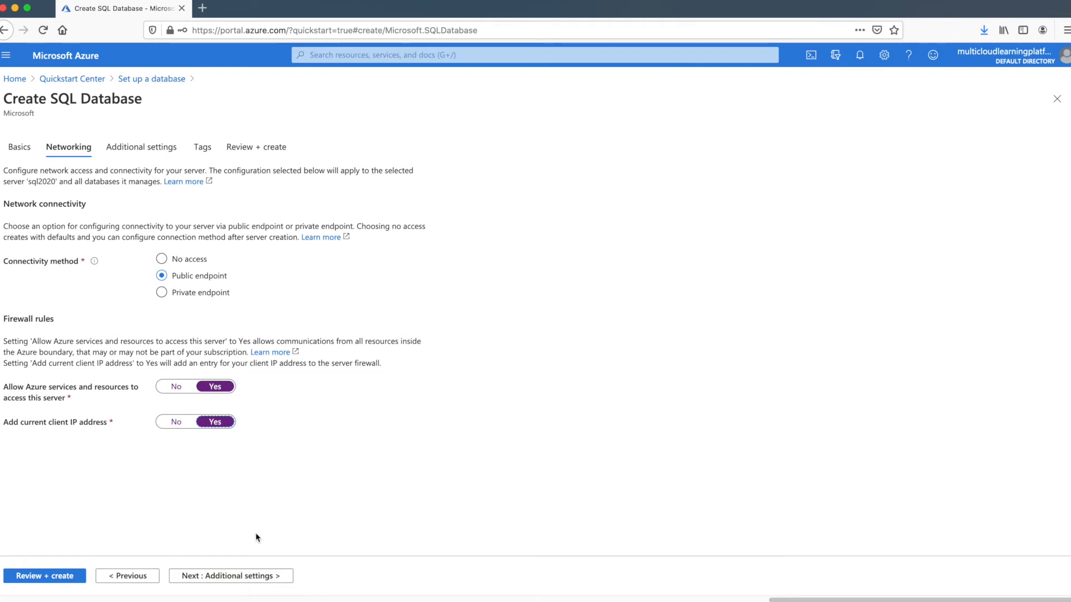
pyautogui.click(239, 580)
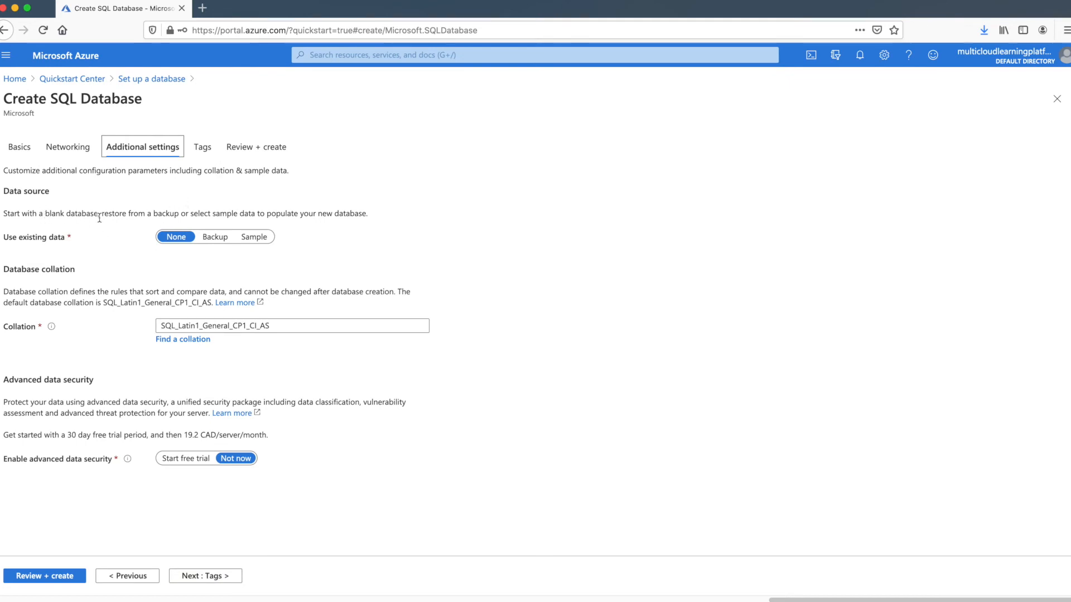
# Set Use existing data to Sample (AdventureWorksLT) and continue to the Tags tab
pyautogui.moveTo(110, 216); pyautogui.dragTo(258, 218)
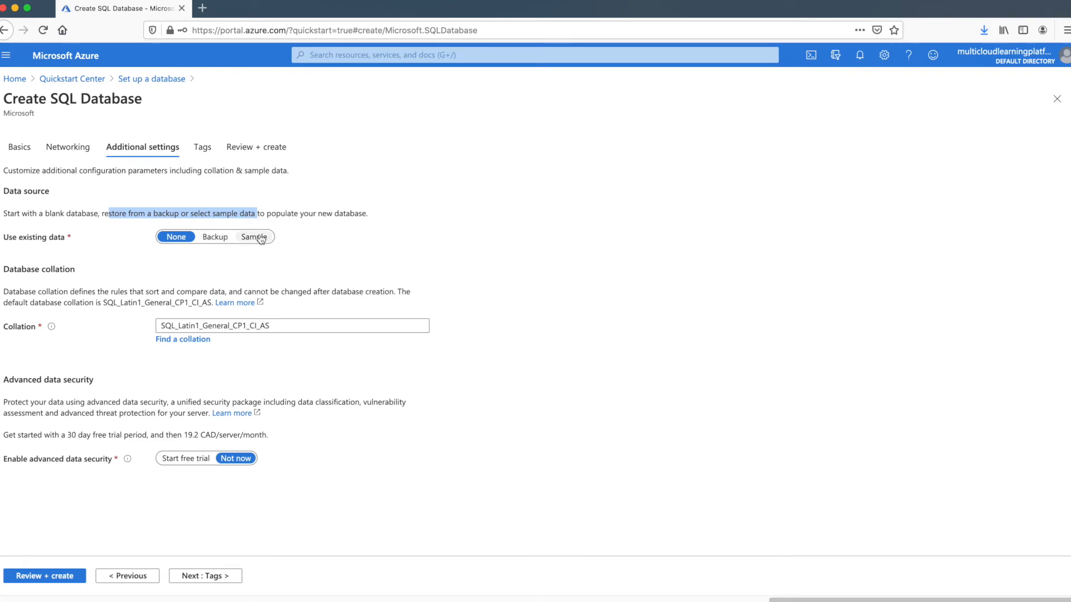
pyautogui.moveTo(299, 214); pyautogui.dragTo(342, 213)
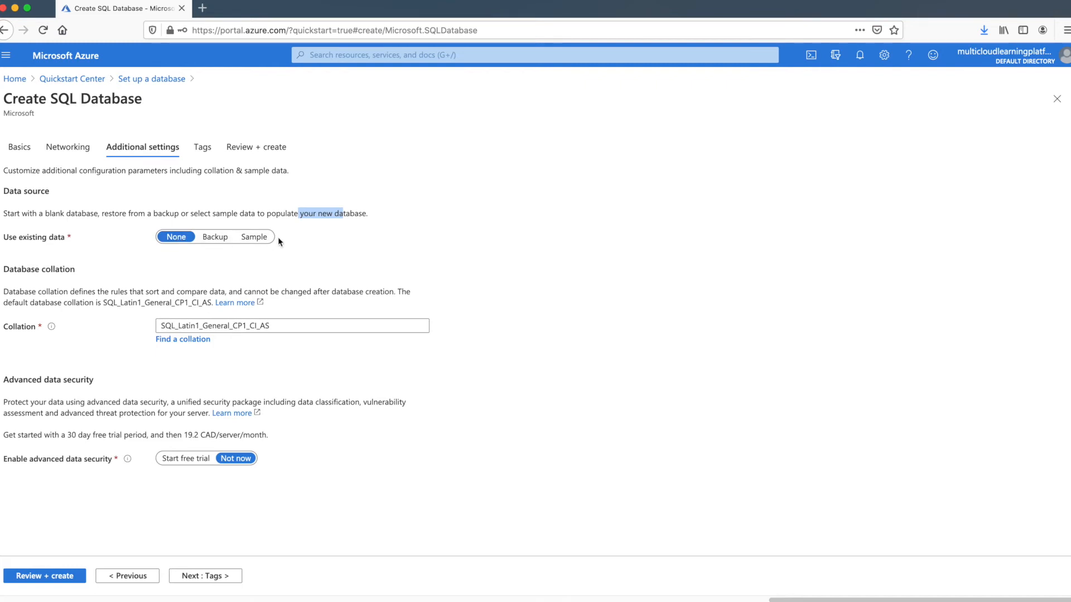
pyautogui.click(259, 239)
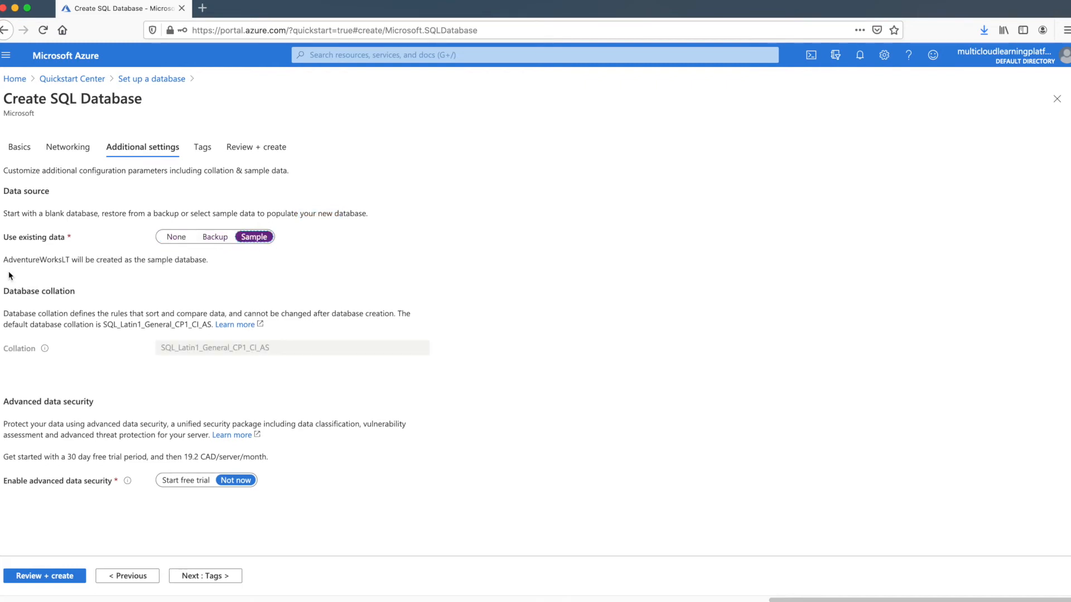
pyautogui.moveTo(2, 260); pyautogui.dragTo(70, 259)
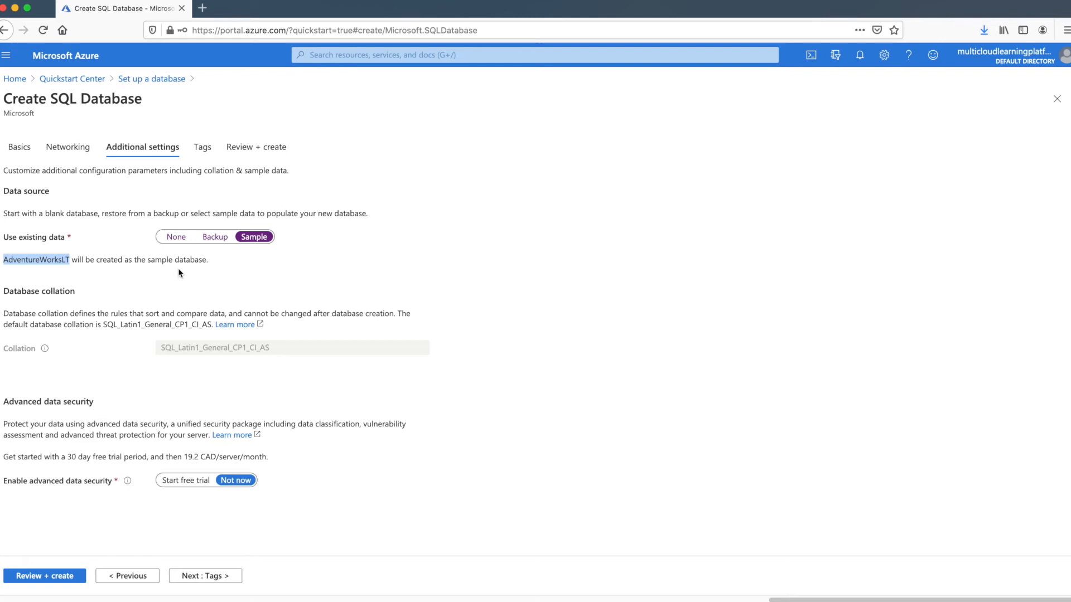
pyautogui.moveTo(77, 259); pyautogui.dragTo(172, 255)
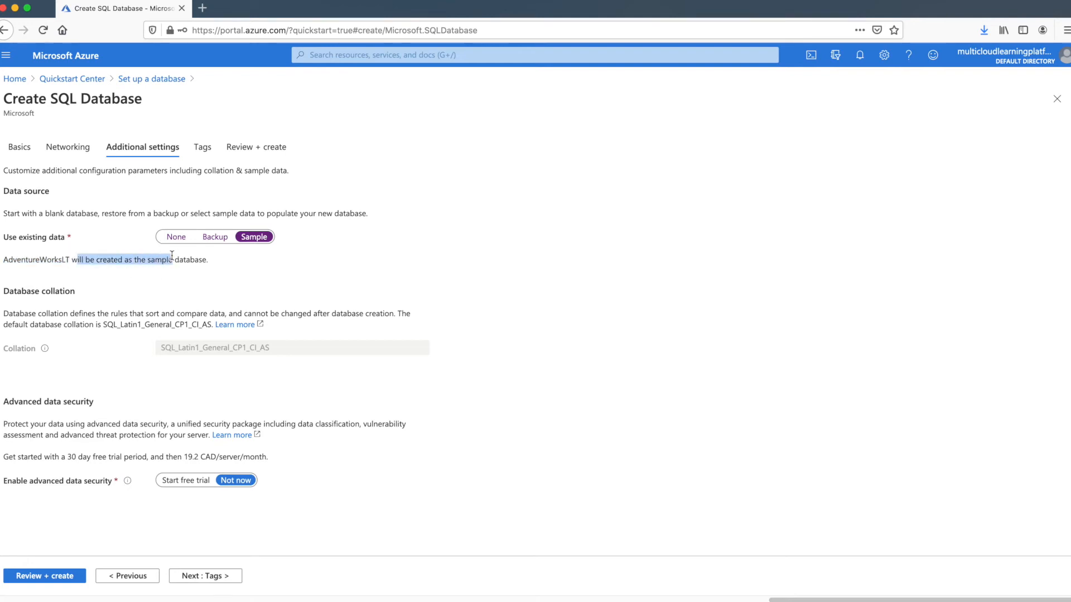
pyautogui.moveTo(28, 259); pyautogui.dragTo(59, 257)
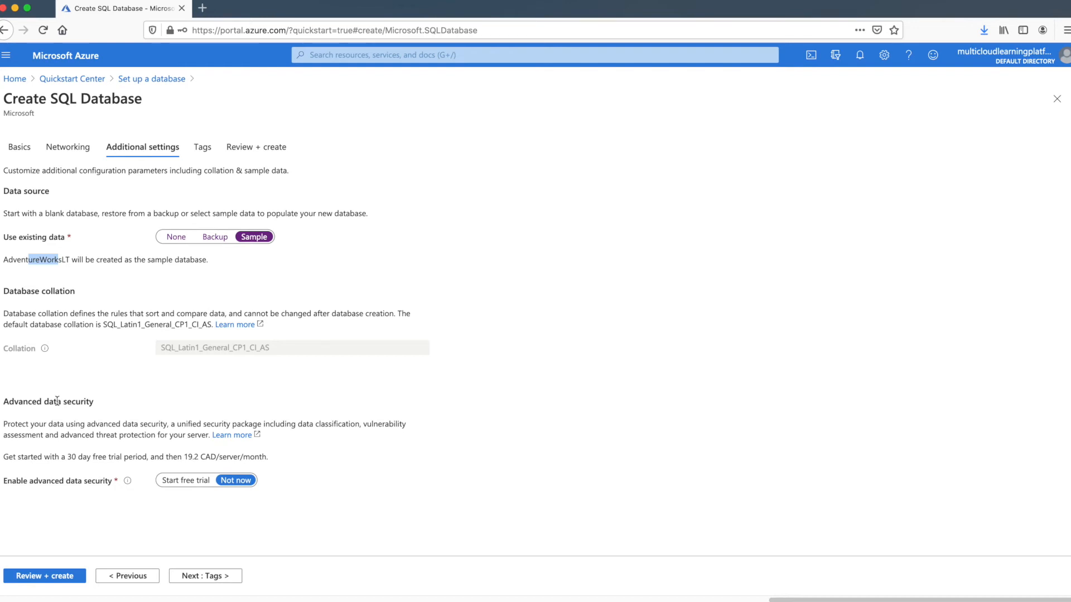
pyautogui.moveTo(167, 457); pyautogui.dragTo(225, 455)
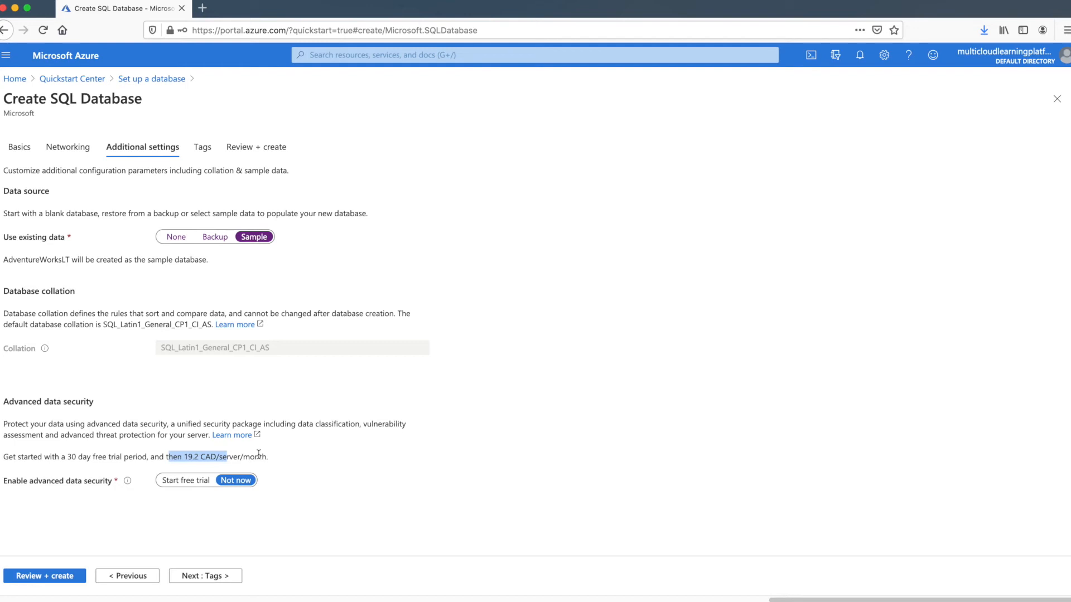
pyautogui.click(195, 456)
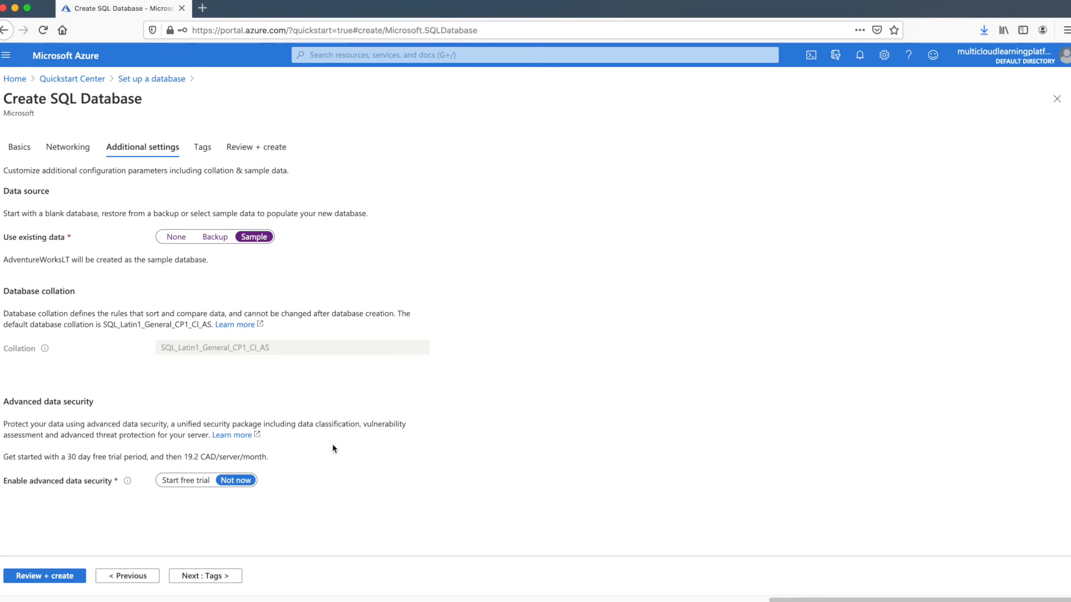
pyautogui.click(217, 581)
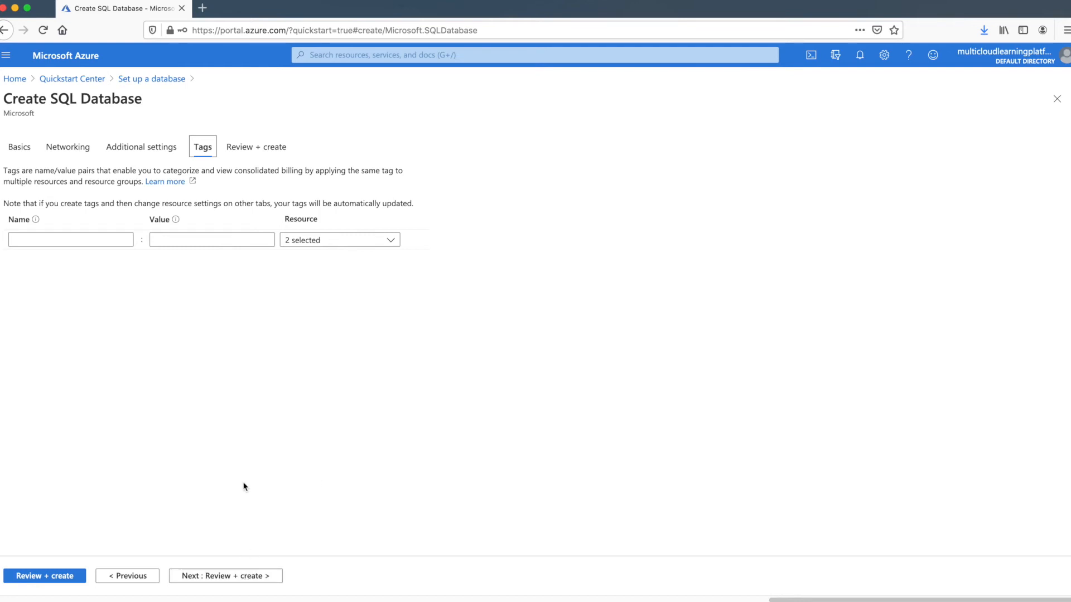
# Skip tagging and go to Review + create for db01 on sql2020
pyautogui.click(257, 582)
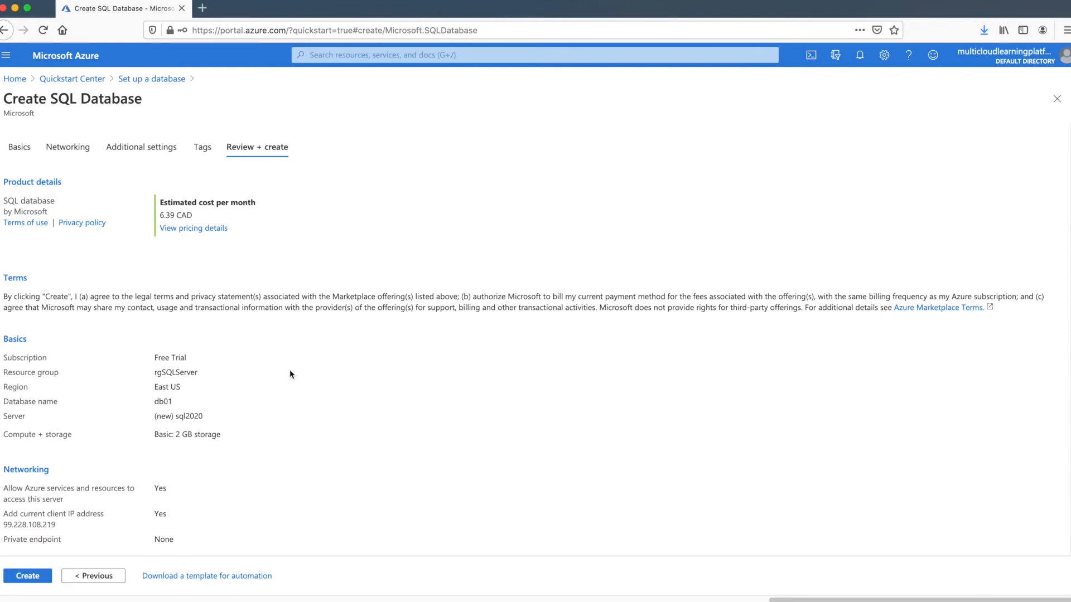
pyautogui.click(265, 411)
pyautogui.scroll(-3, 266, 411)
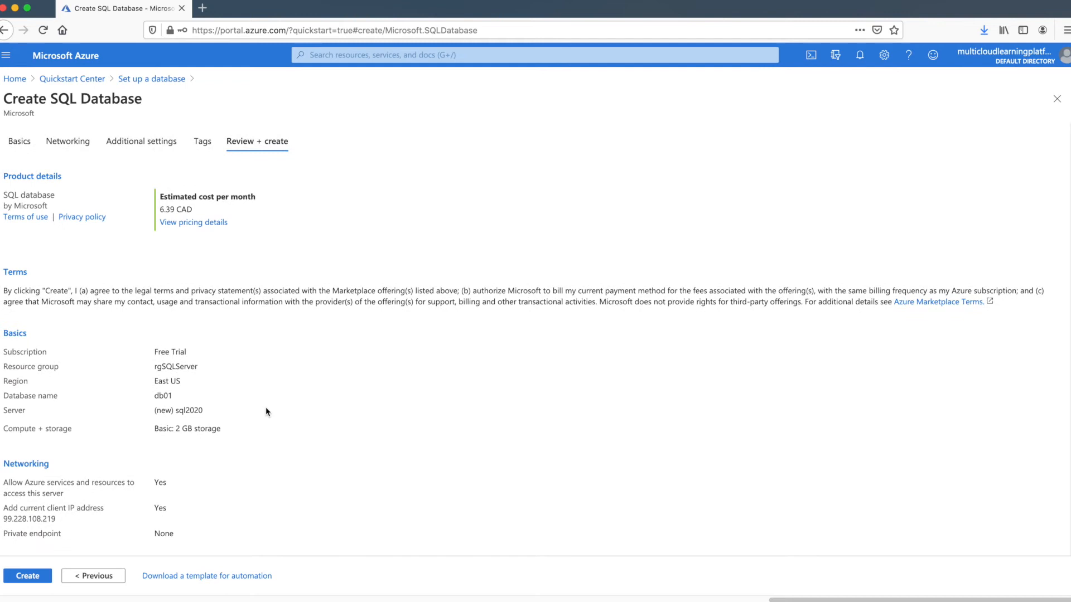
pyautogui.scroll(-1, 266, 412)
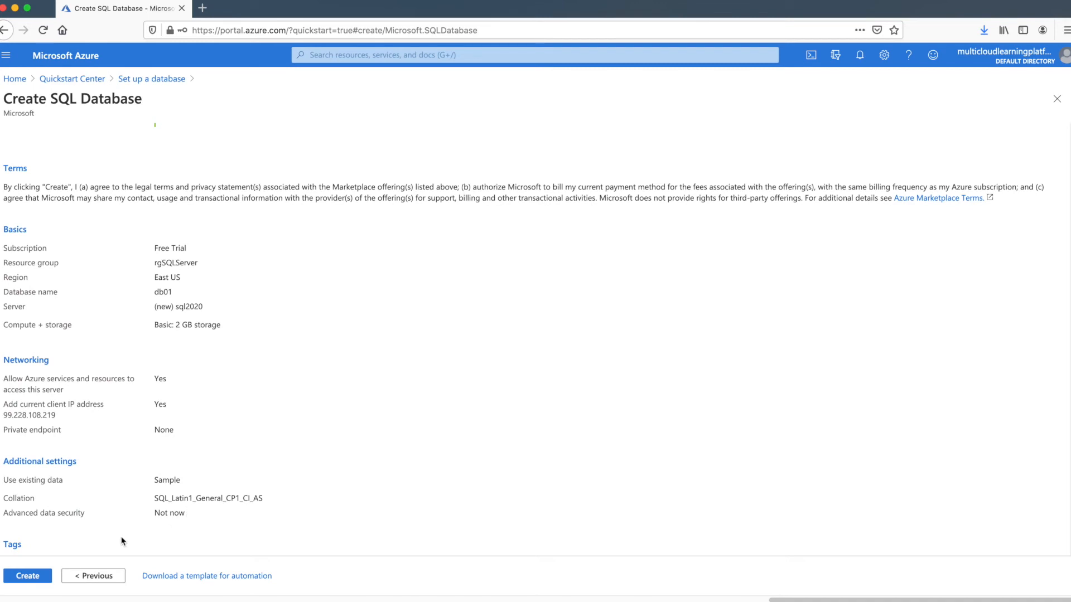
# Create the db01 database and view the sql2020 server's operation details
pyautogui.click(22, 580)
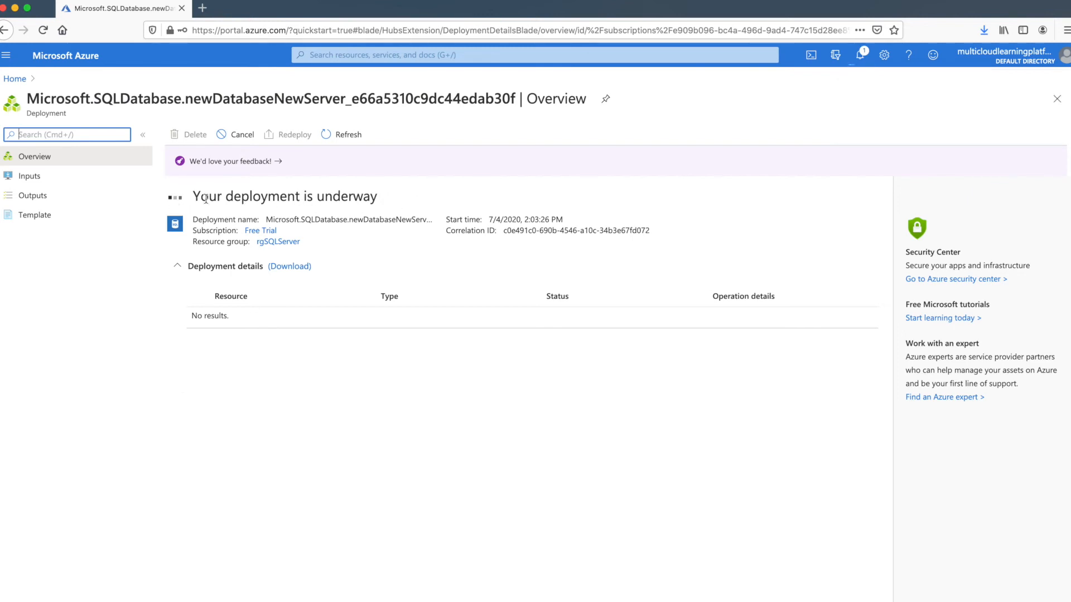
pyautogui.moveTo(197, 195); pyautogui.dragTo(377, 199)
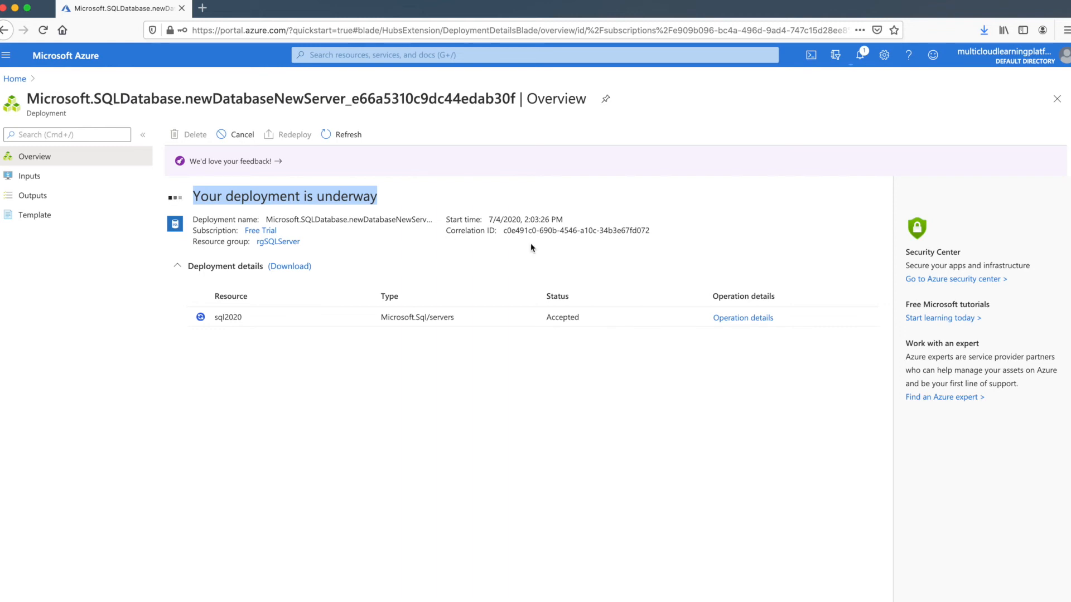
pyautogui.click(742, 317)
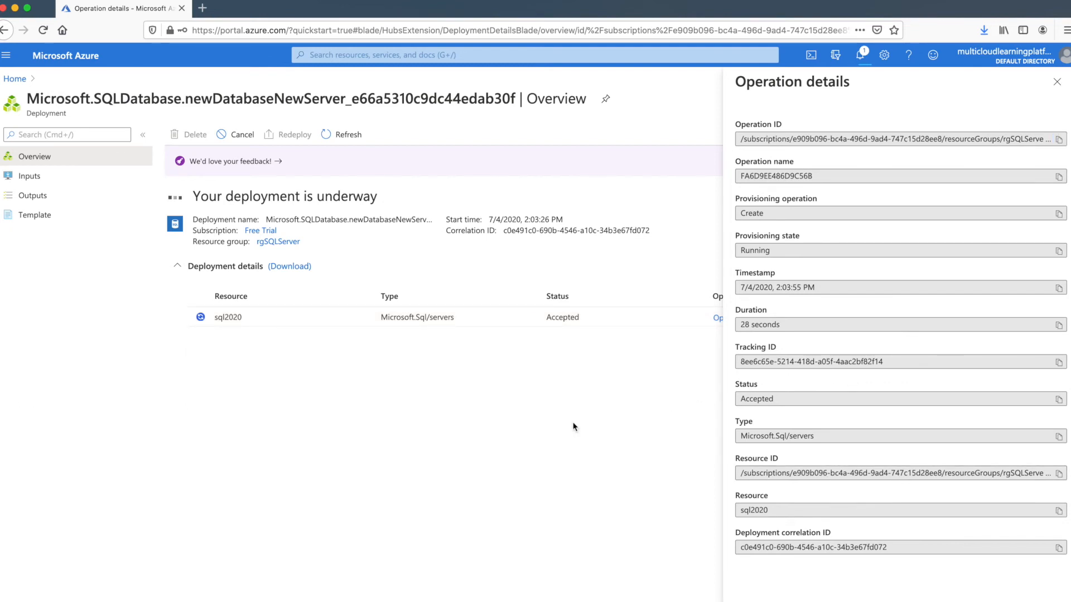
# Close the Operation details panel to return to the deployment's resource list
pyautogui.click(1057, 82)
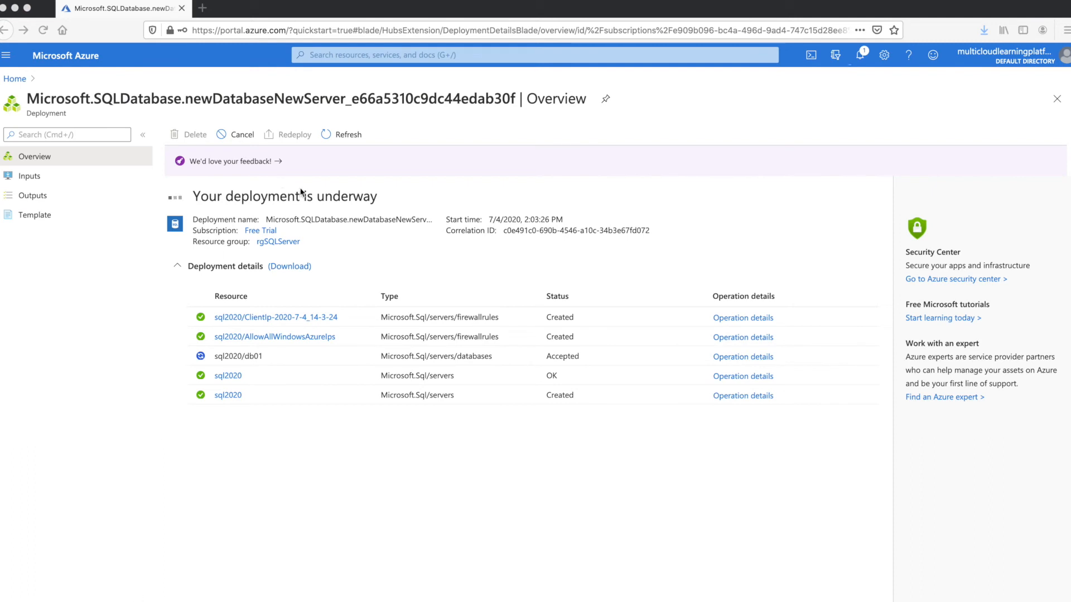
# Wait until the rgSQLServer deployment reports 'Your deployment is complete'
pyautogui.click(302, 484)
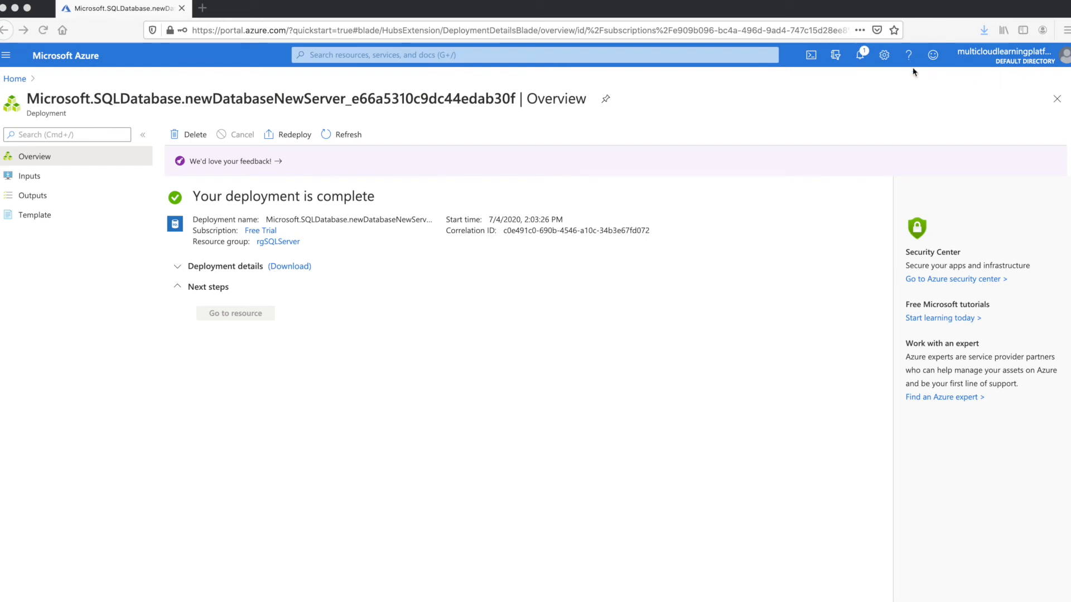
# Go to the db01 resource from the Deployment succeeded notification
pyautogui.click(864, 55)
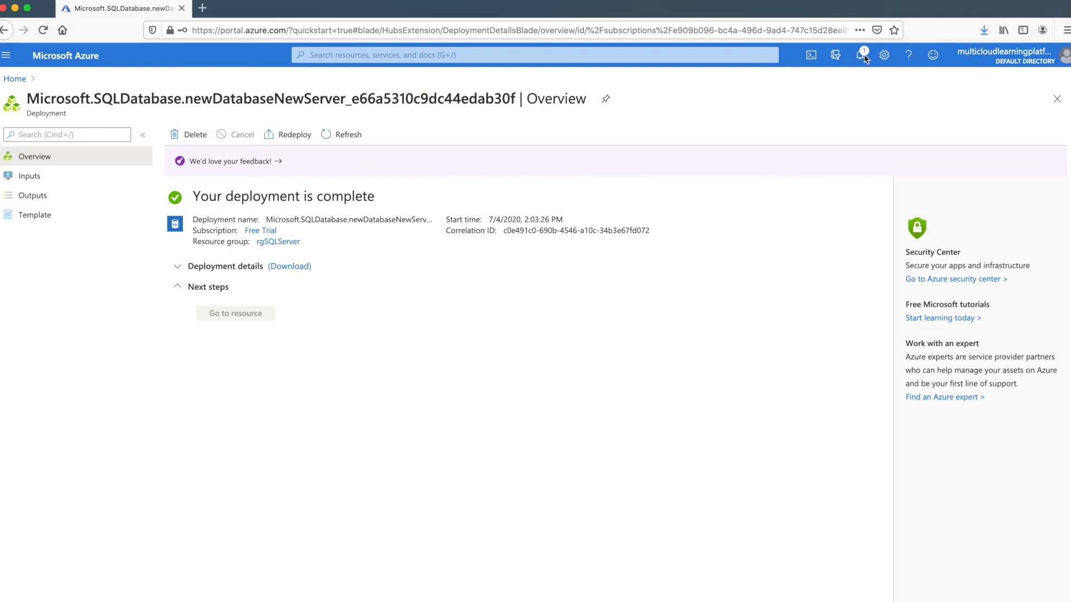
pyautogui.click(863, 55)
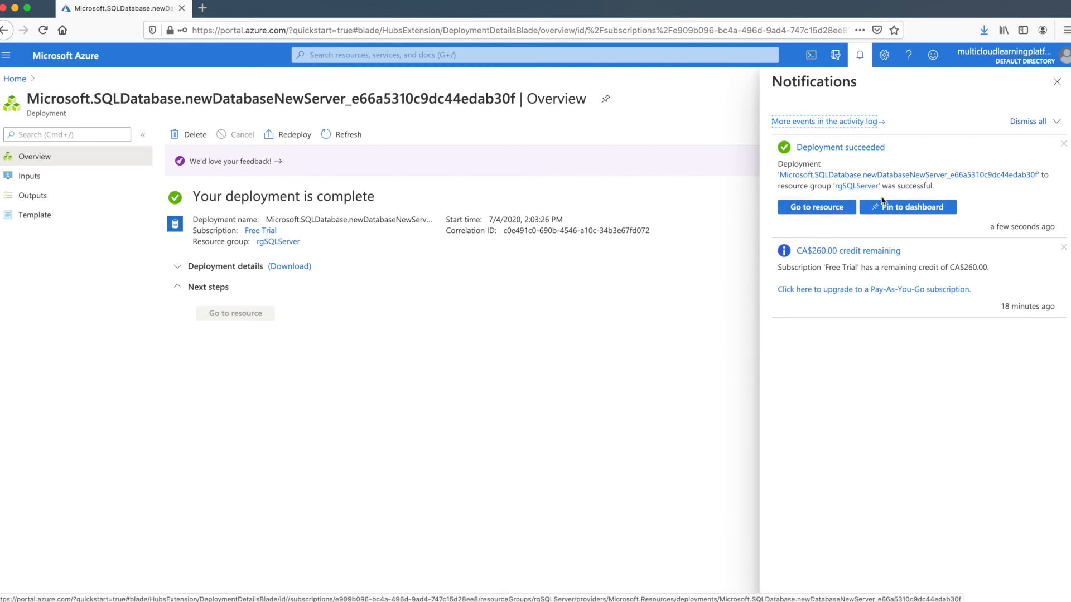
pyautogui.click(815, 211)
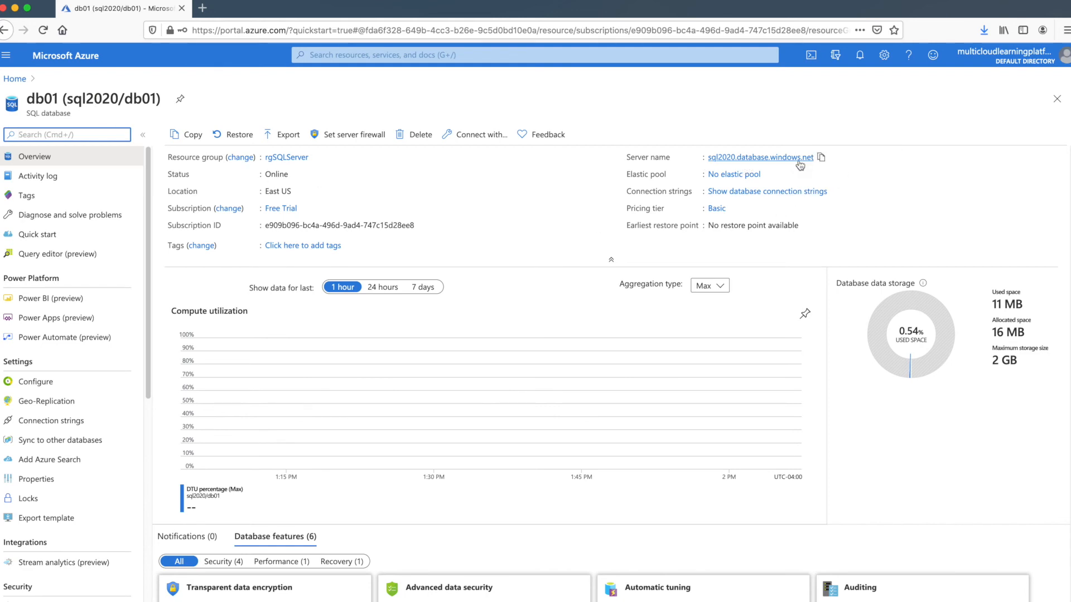
pyautogui.click(738, 192)
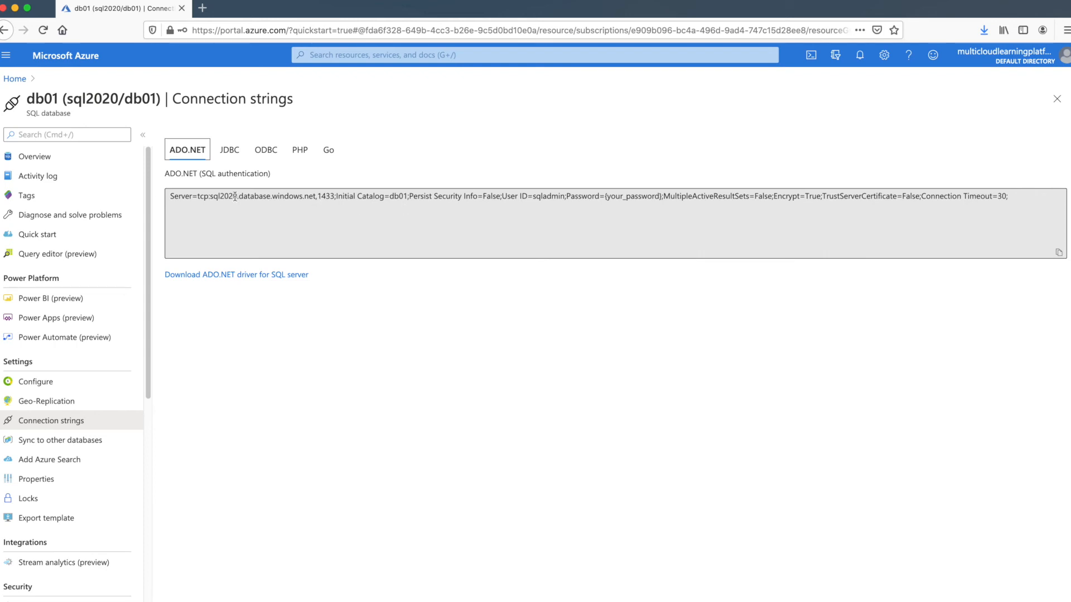
pyautogui.click(27, 155)
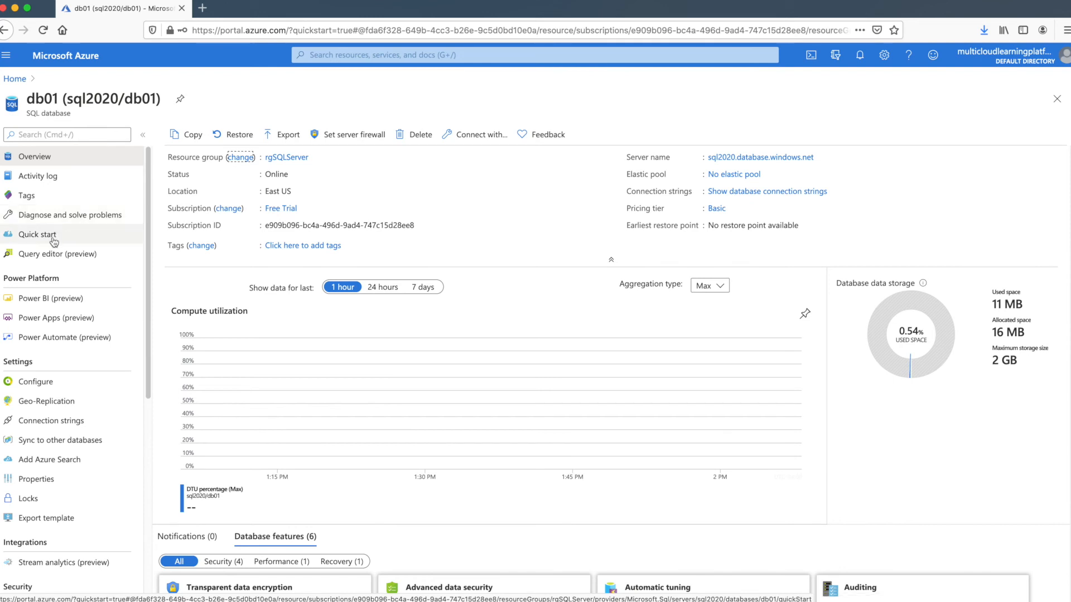
# Browse db01's Activity log, Tags, Diagnose and solve problems and Quick start, then open Query editor (preview)
pyautogui.click(50, 176)
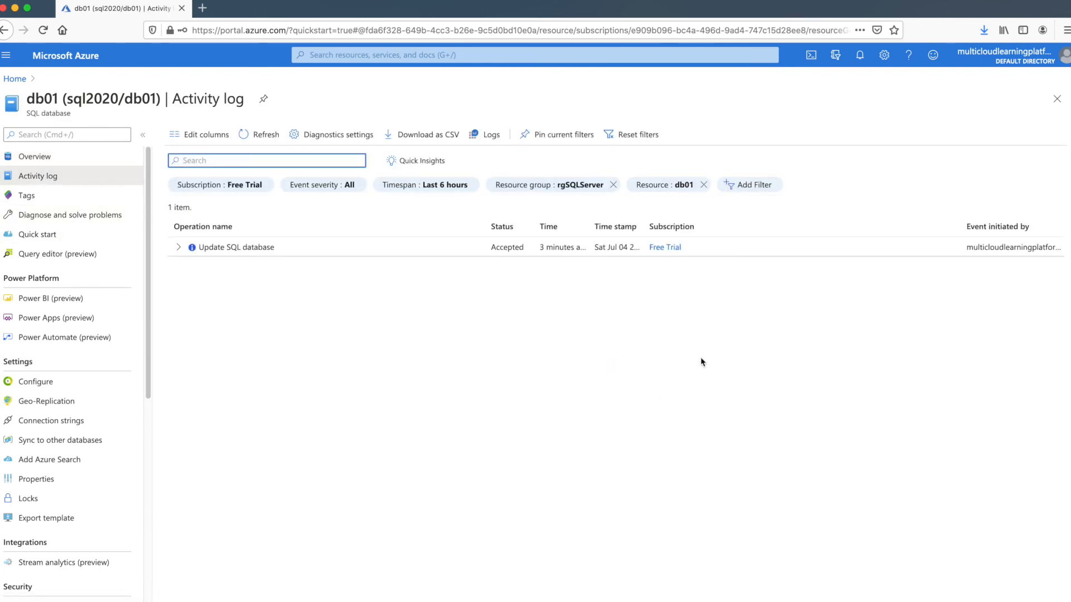
pyautogui.click(179, 248)
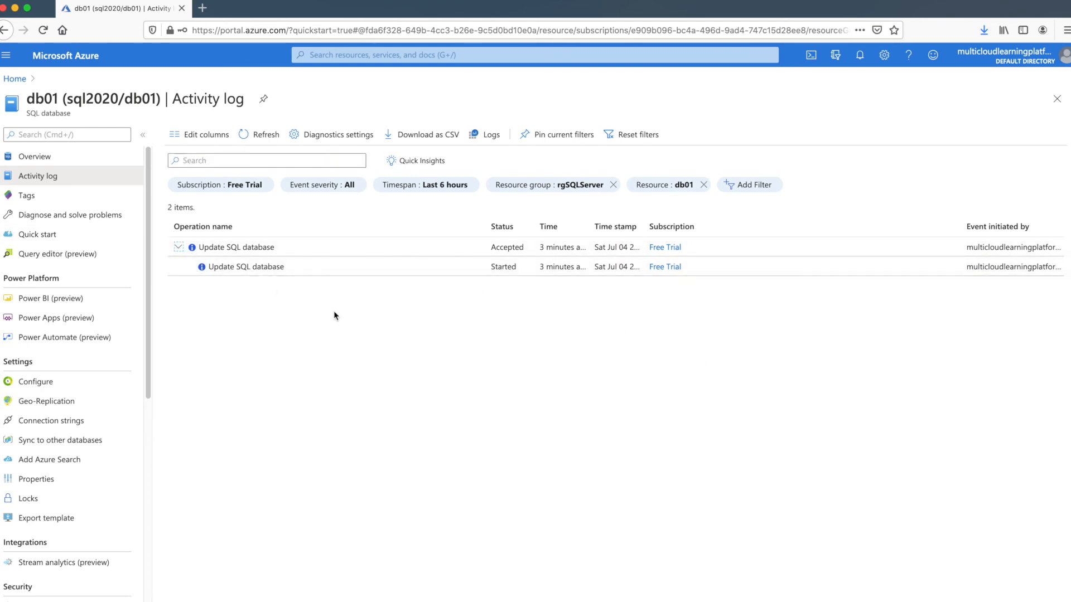
pyautogui.click(44, 200)
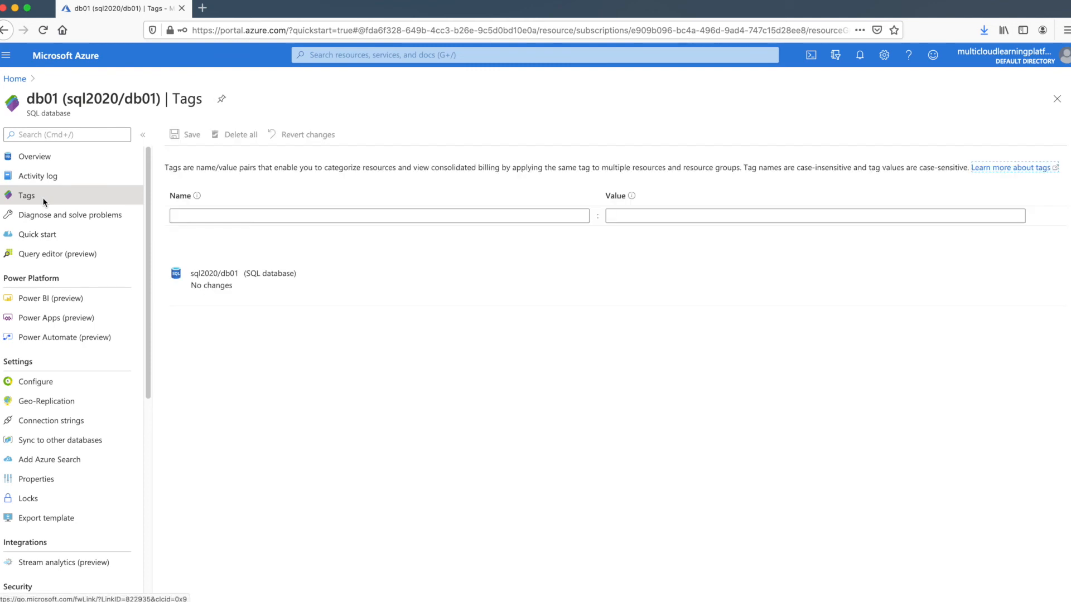
pyautogui.click(37, 217)
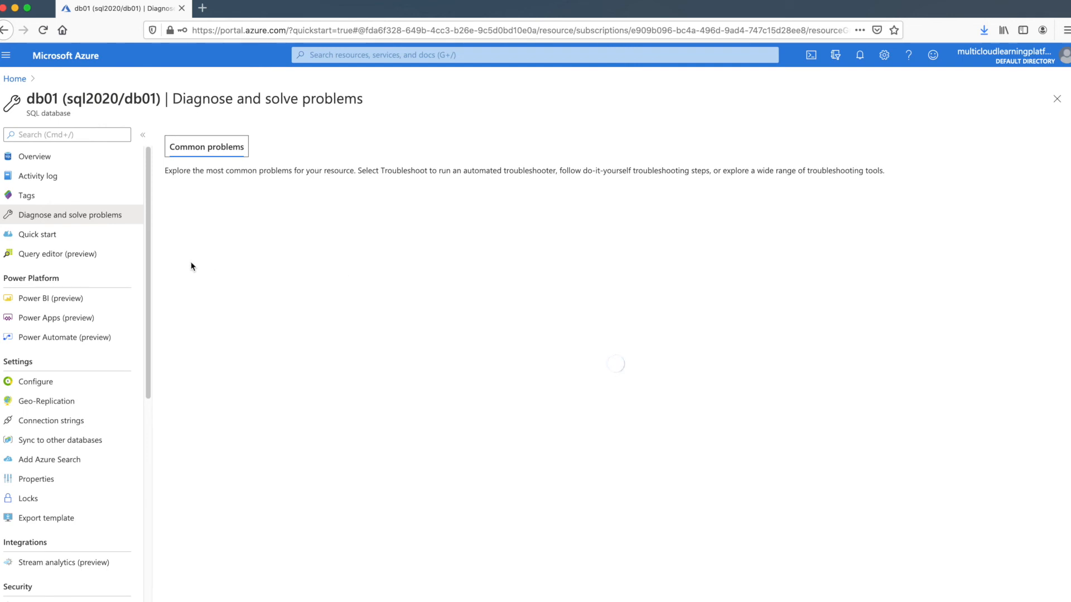
pyautogui.click(73, 242)
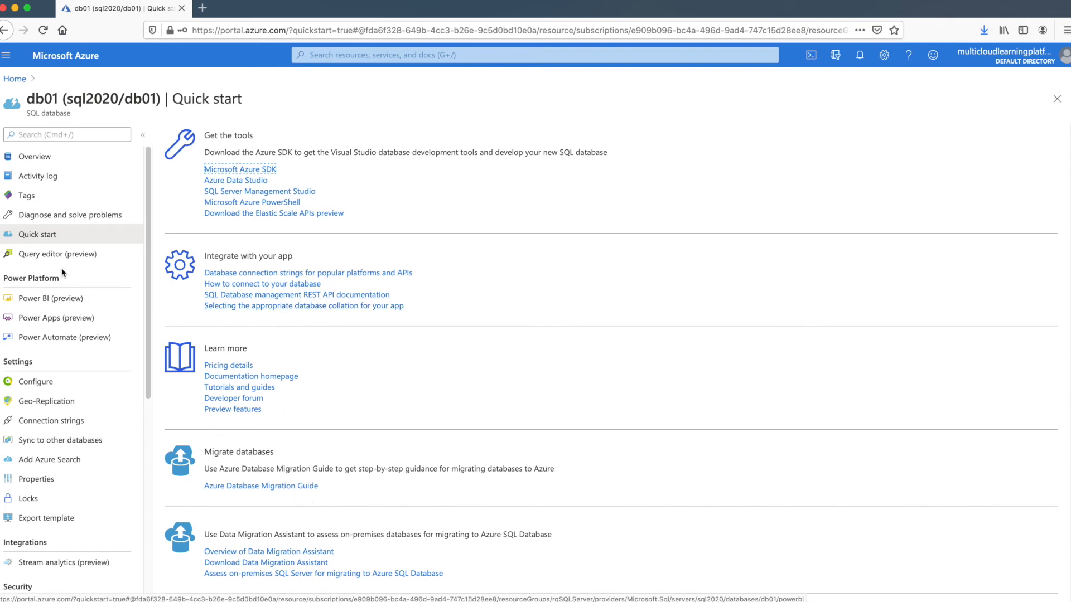
pyautogui.click(72, 258)
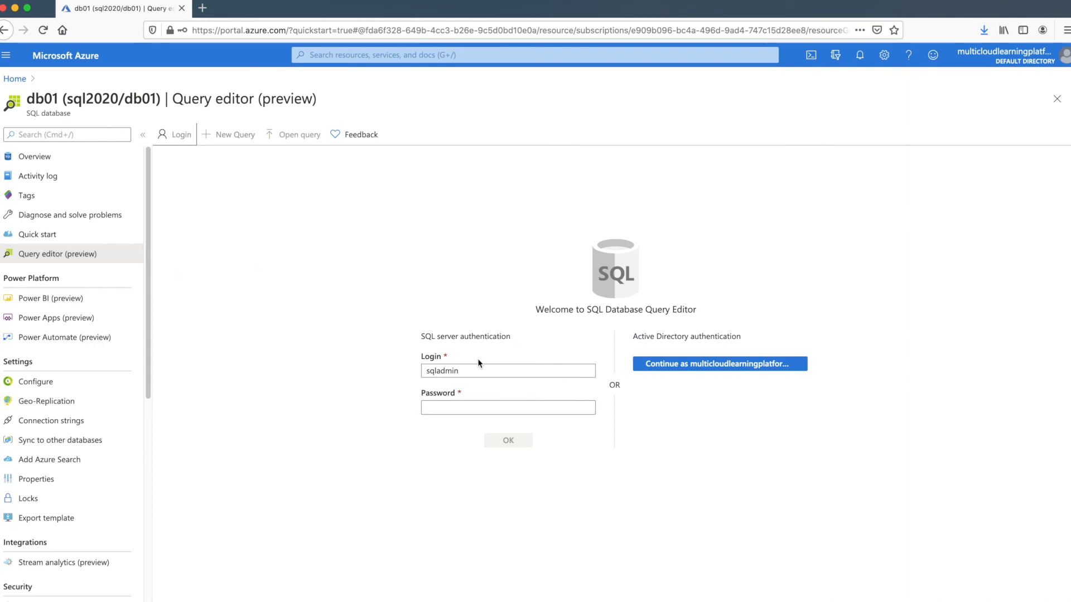
# Sign in to db01's query editor as sqladmin with the SQL server password
pyautogui.click(452, 409)
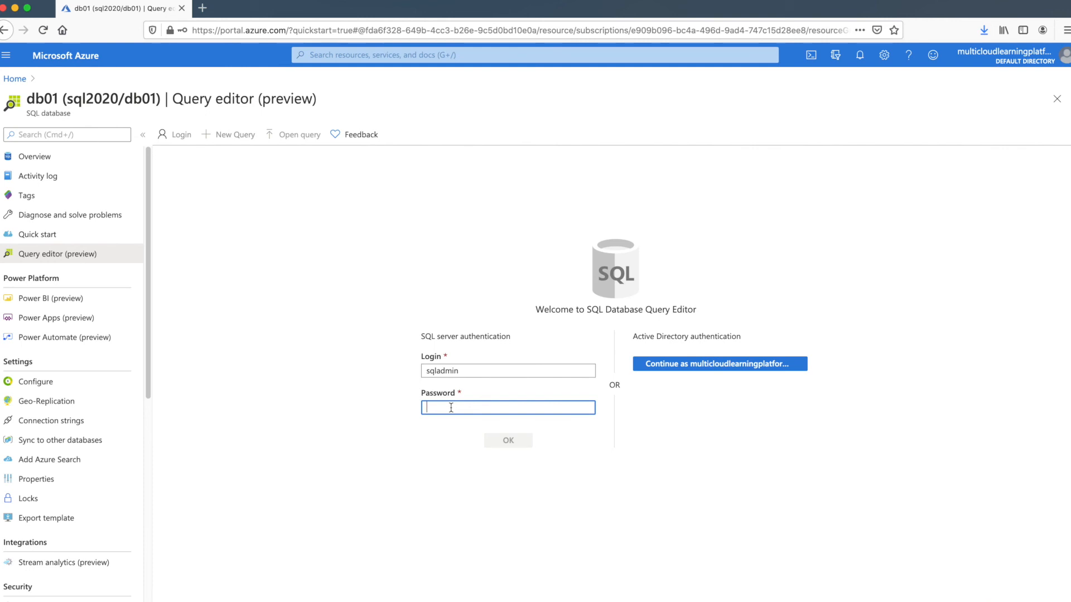
pyautogui.write('***********')
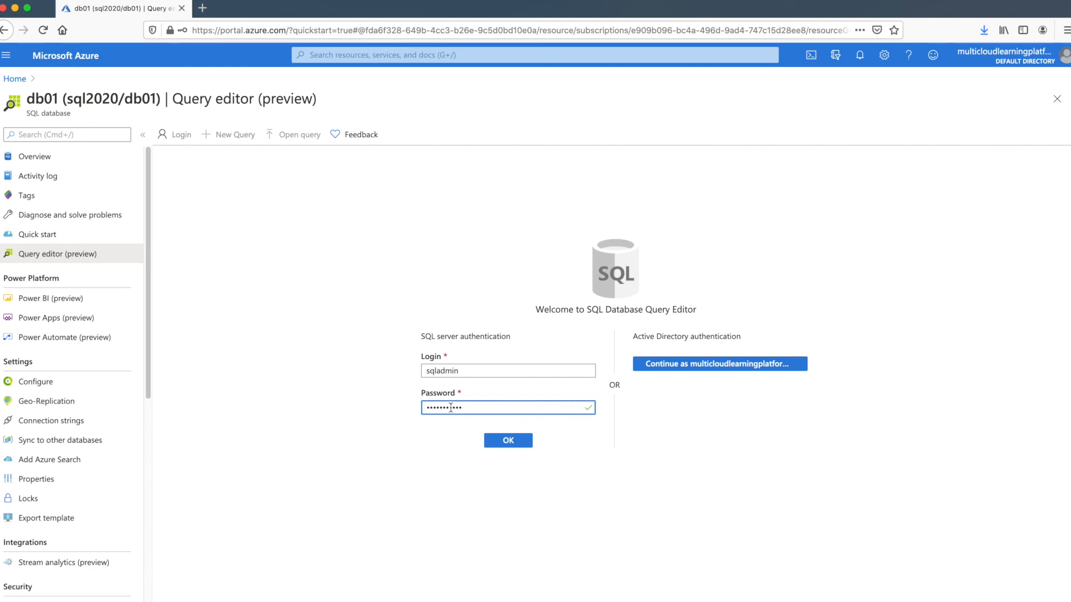
pyautogui.click(521, 444)
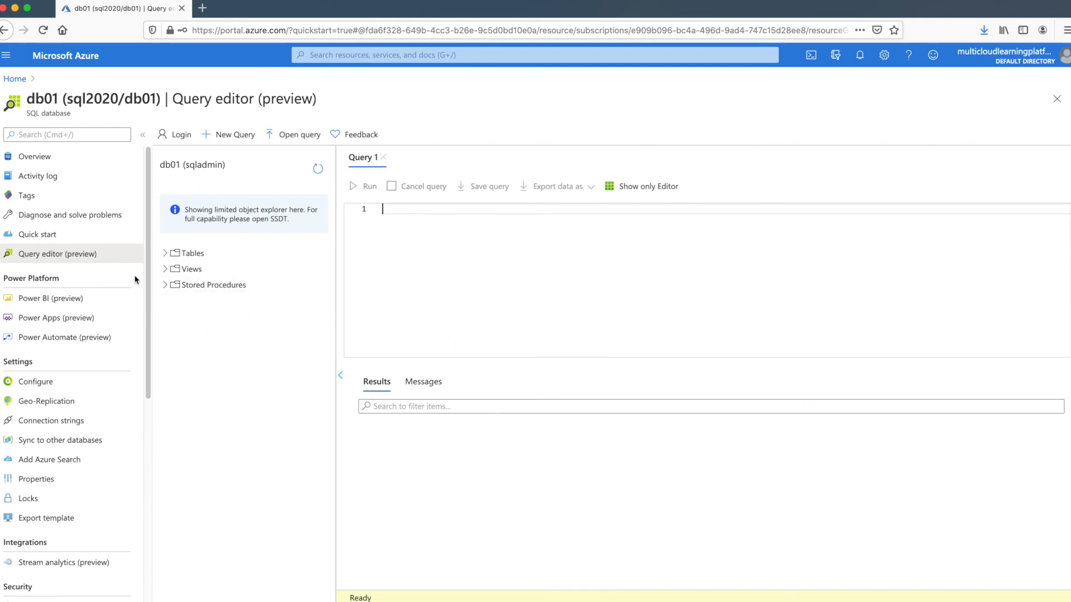
# Expand Stored Procedures, Views and Tables to list the SalesLT sample tables
pyautogui.click(165, 285)
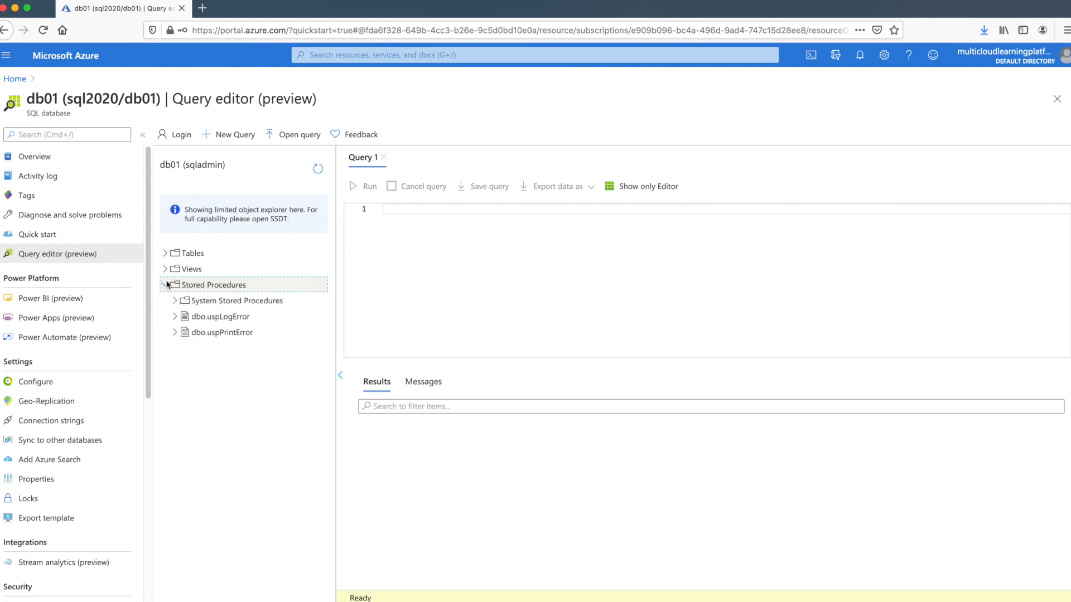
pyautogui.click(165, 270)
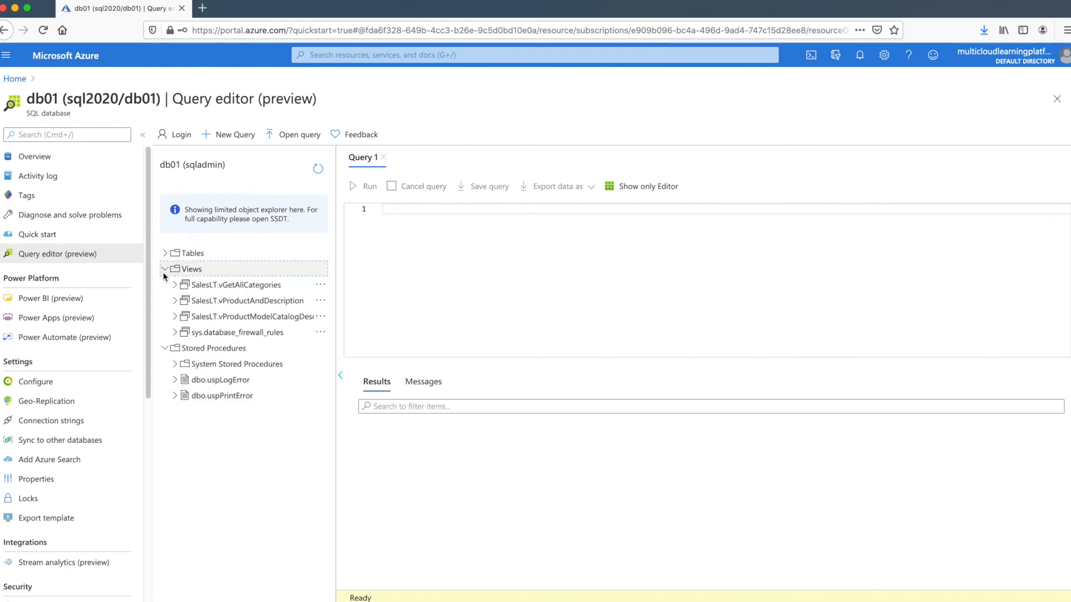
pyautogui.click(165, 253)
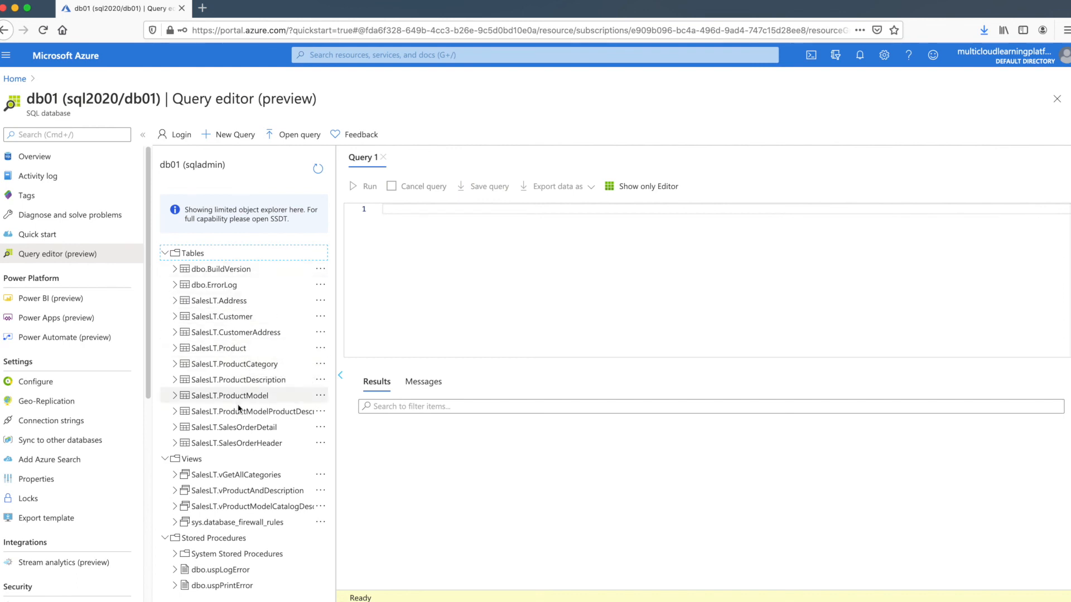
pyautogui.click(459, 266)
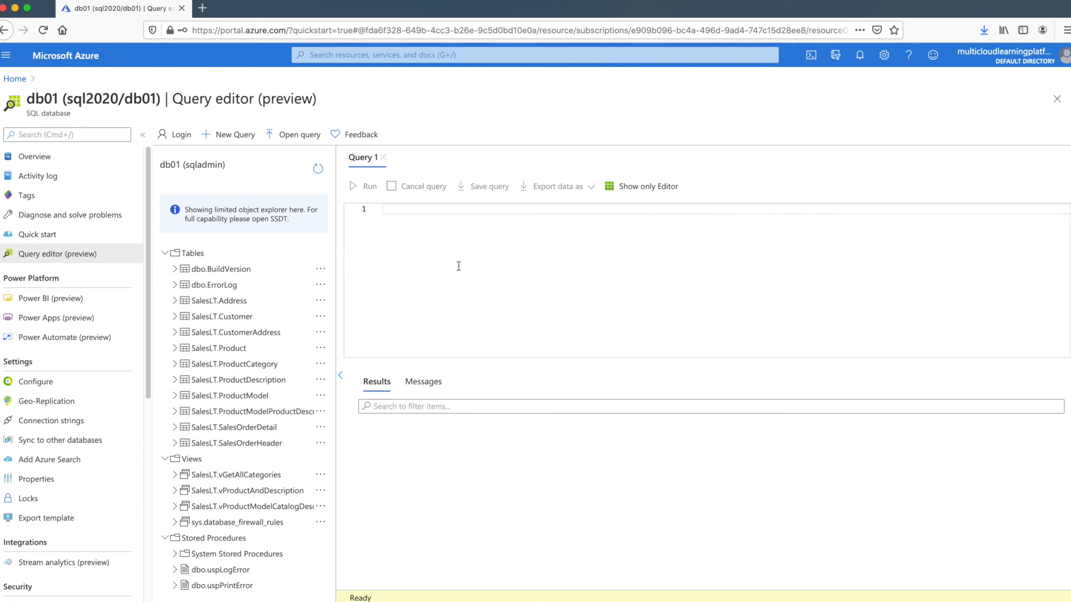
# Run Select * From [SalesLT].[Product] in Query 1 to list the product rows
pyautogui.write('Select * From')
pyautogui.write('Sal')
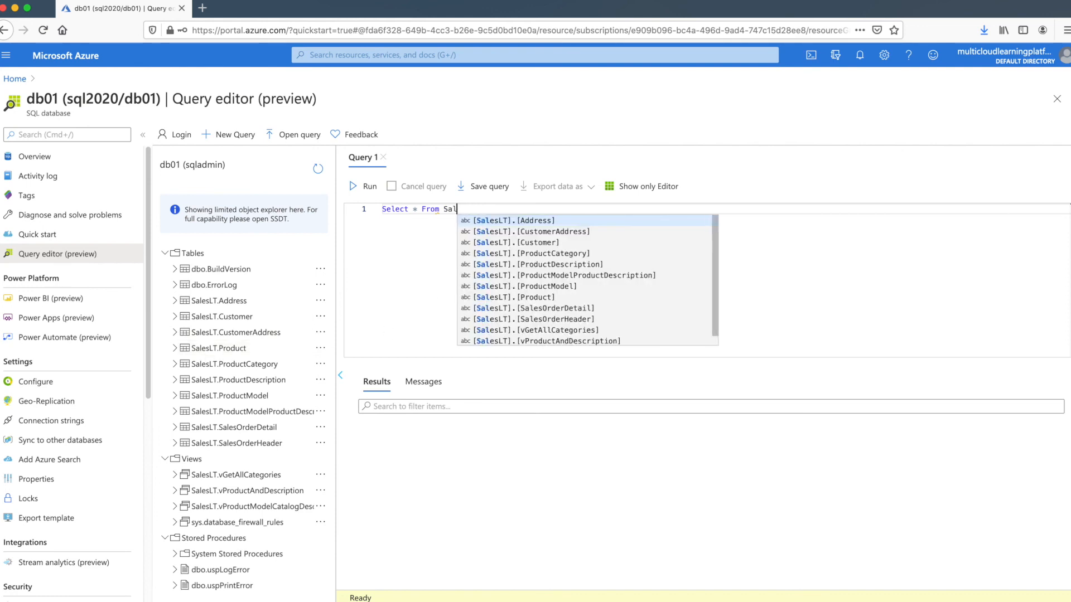
pyautogui.write('es')
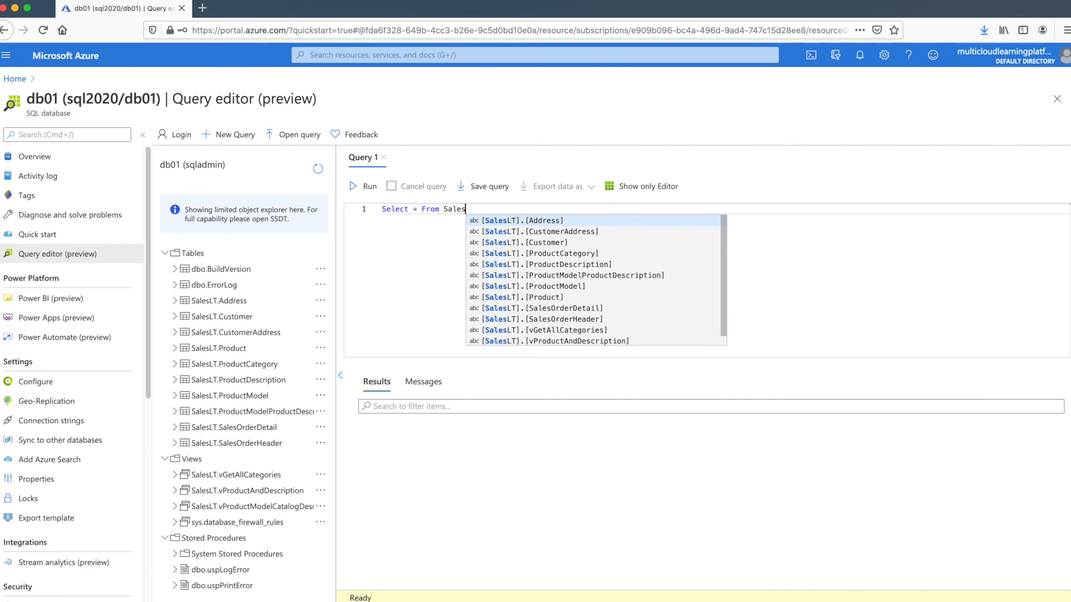
pyautogui.write('LT')
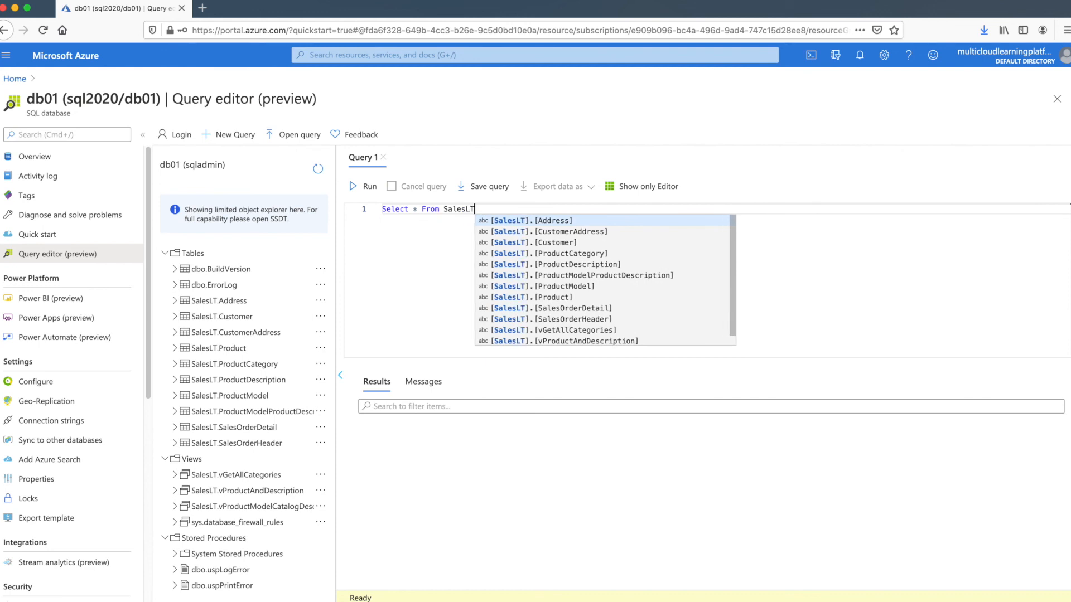
pyautogui.click(560, 299)
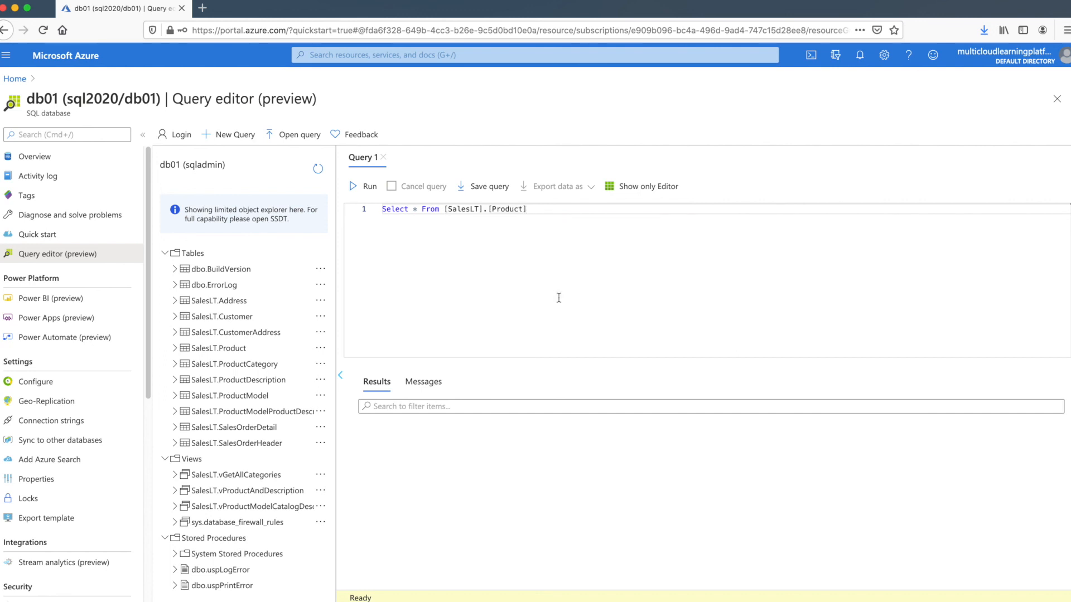
pyautogui.click(370, 189)
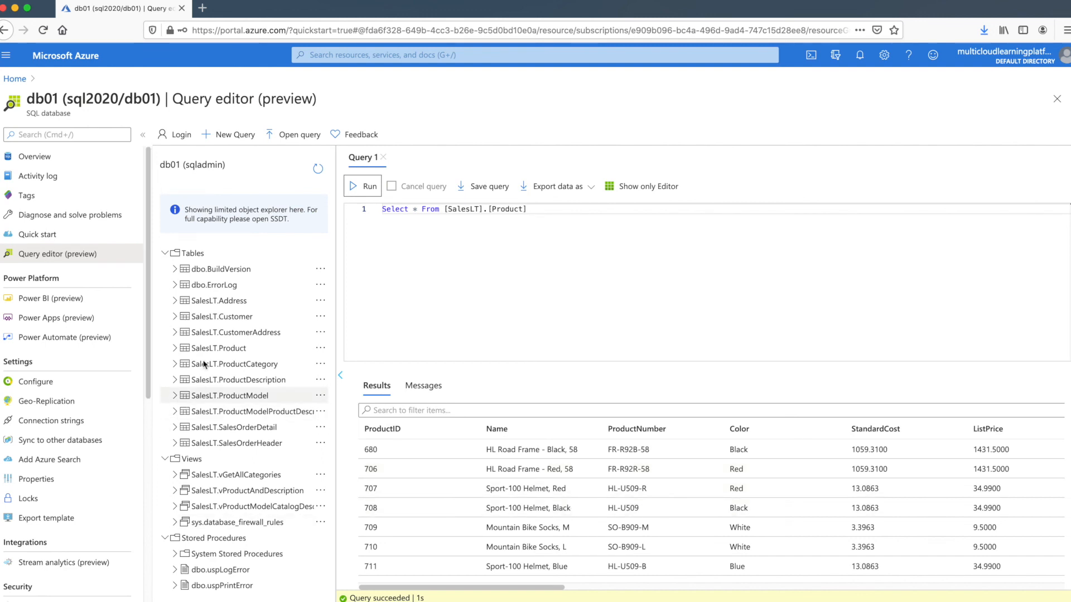
pyautogui.click(320, 316)
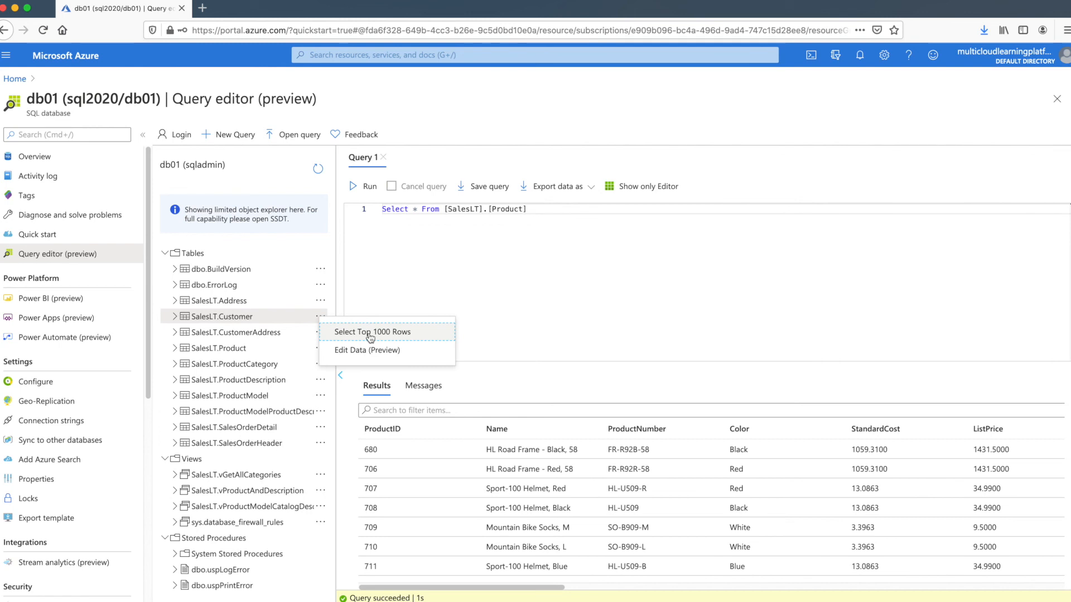
# Run SELECT TOP (1000) * FROM [SalesLT].[Customer] in a new Query 2 tab
pyautogui.click(369, 334)
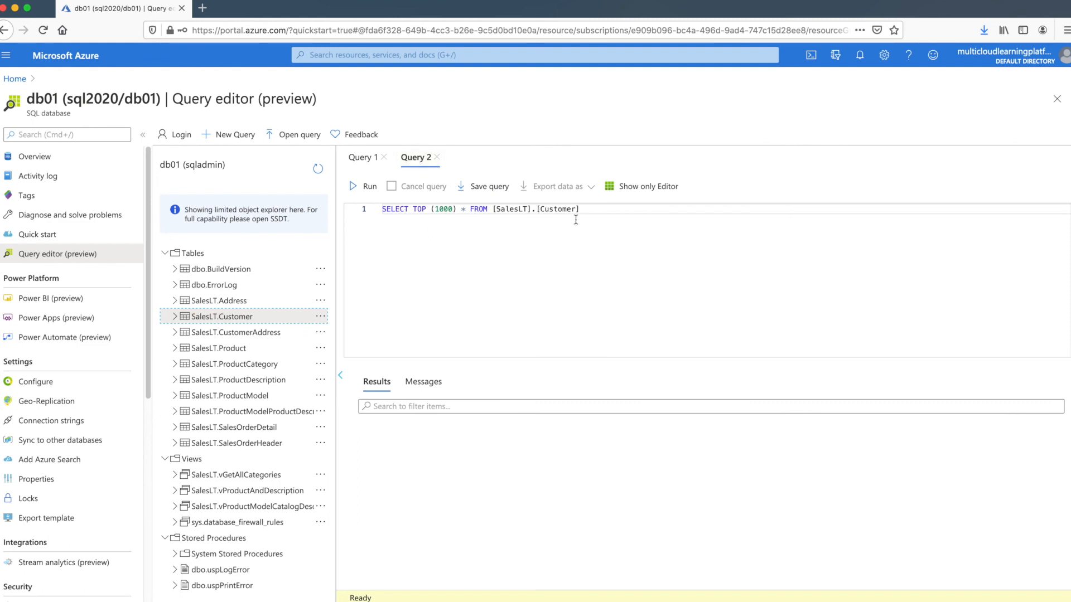
pyautogui.click(366, 190)
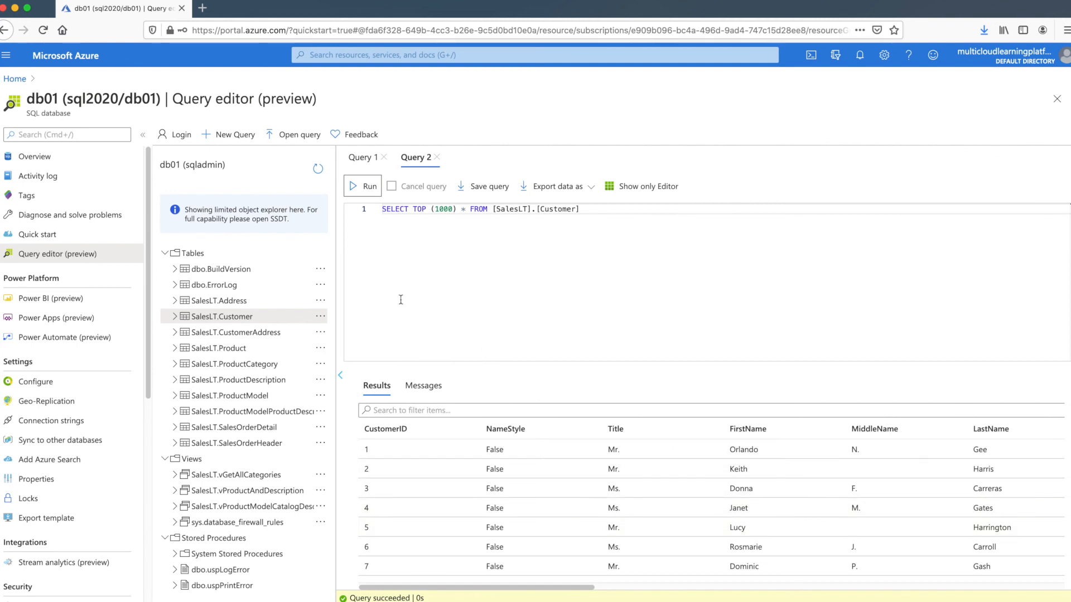
pyautogui.click(320, 475)
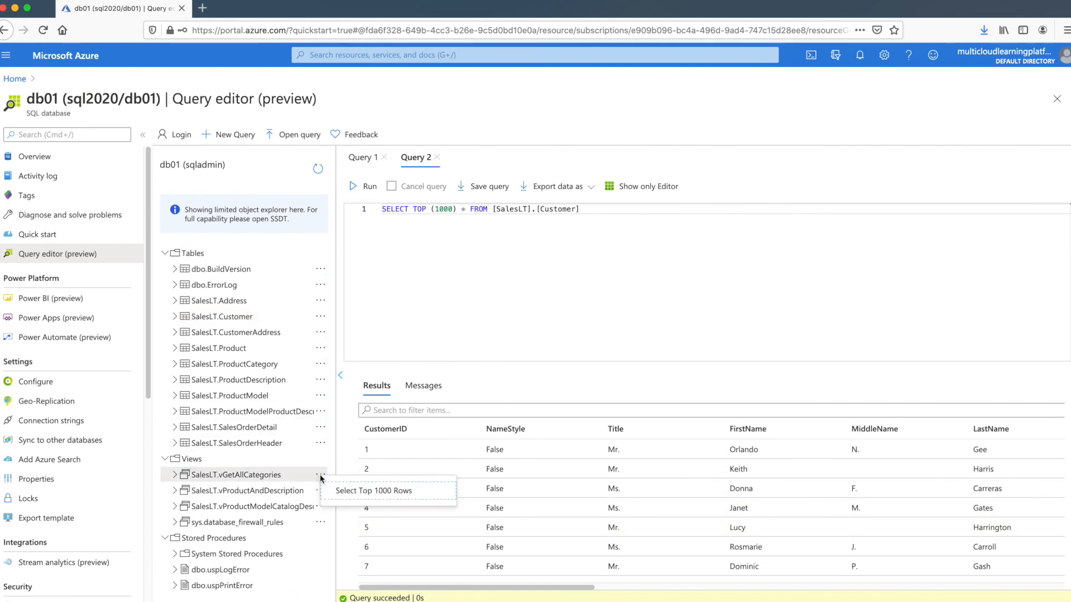
# Run SELECT TOP (1000) * FROM [SalesLT].[vGetAllCategories] in a new Query 3 tab
pyautogui.click(349, 494)
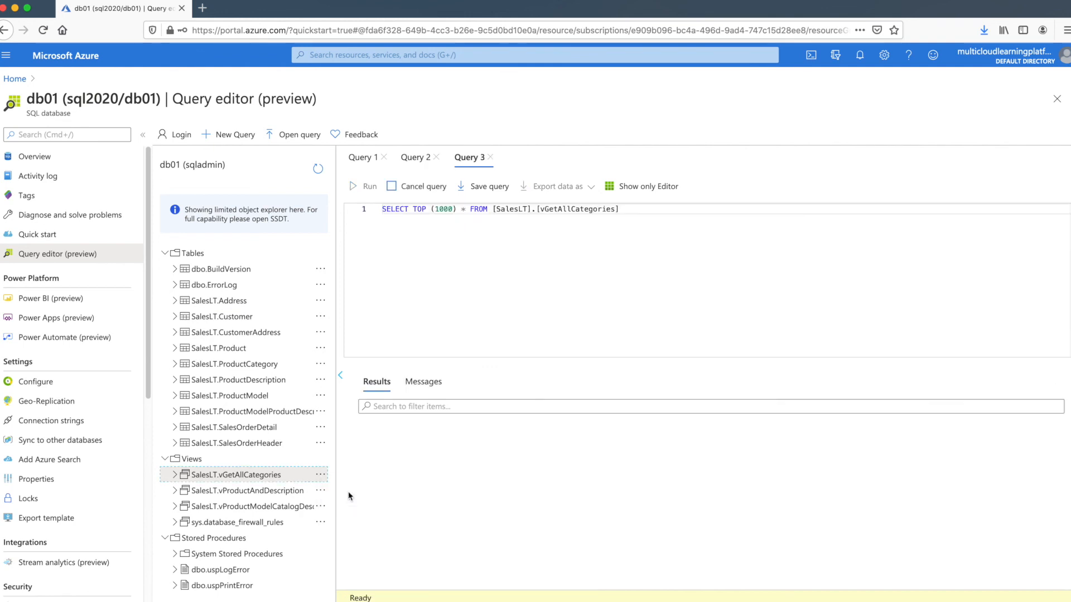
pyautogui.click(354, 186)
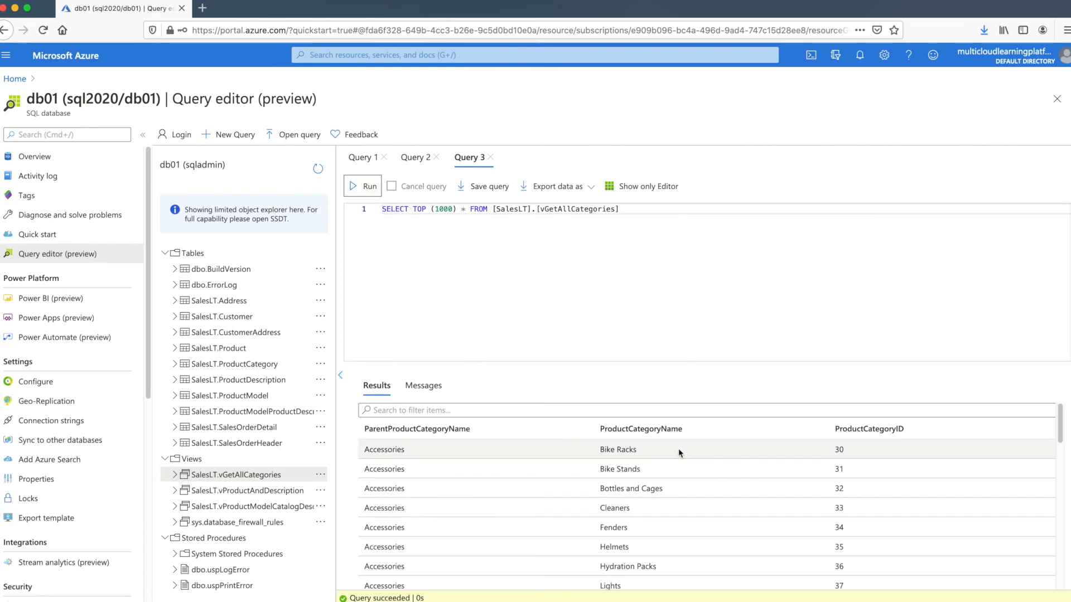
pyautogui.click(243, 572)
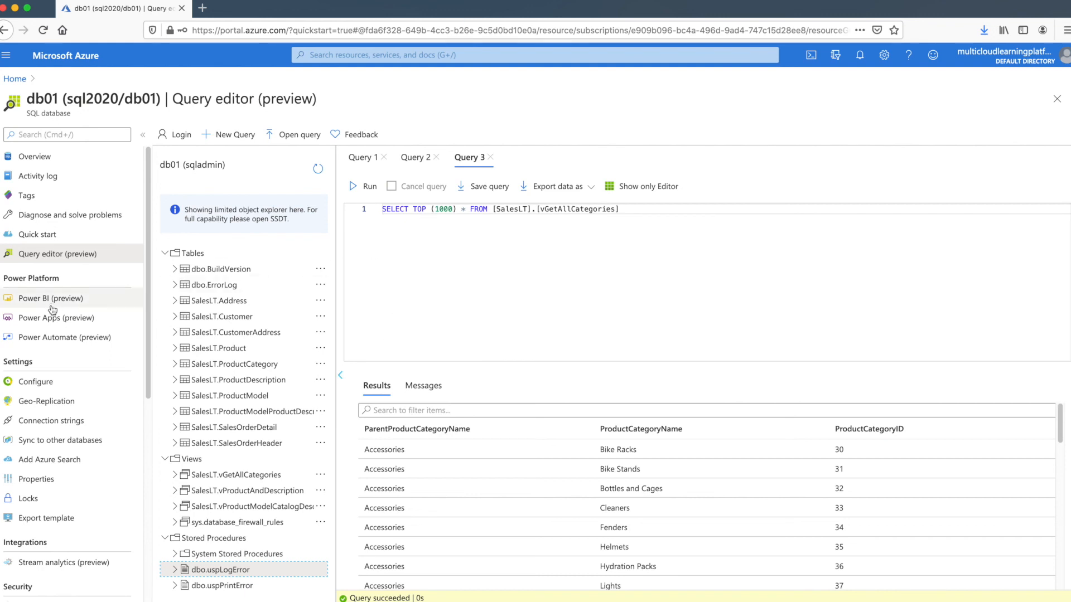
# Discard the unsaved queries and select db01's ADO.NET connection string for sql2020.database.windows.net,1433
pyautogui.click(69, 422)
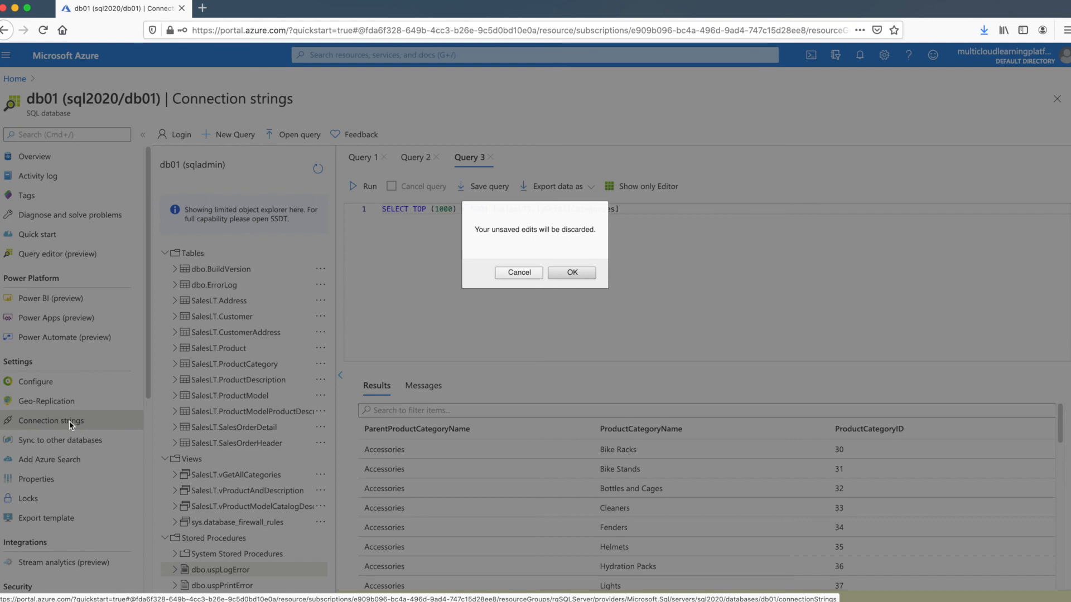
pyautogui.click(569, 273)
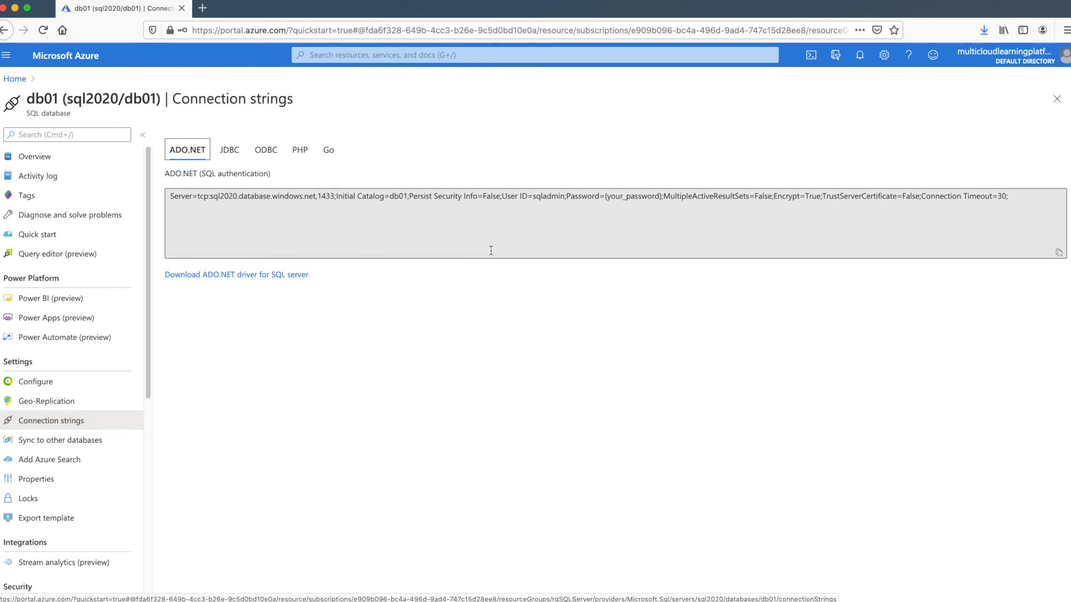
pyautogui.click(544, 214)
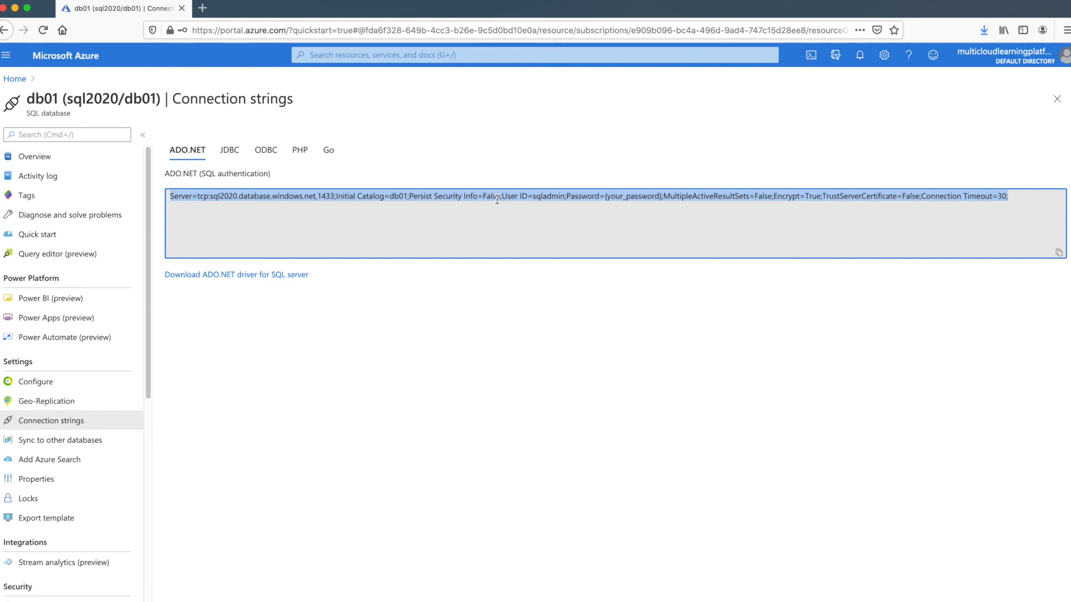
pyautogui.click(149, 417)
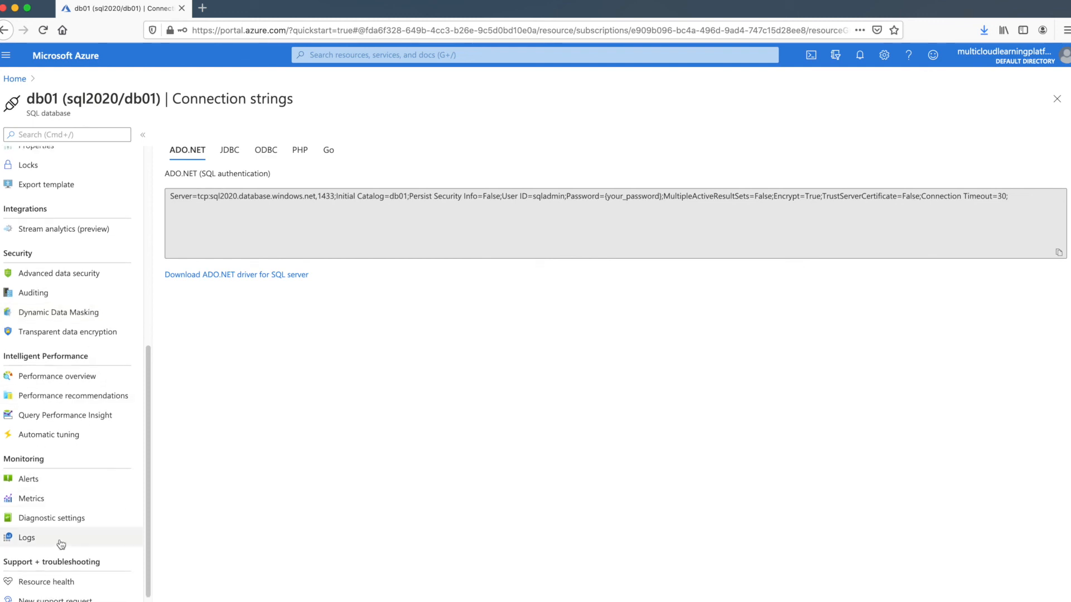
# View db01's Logs page, then move to its Metrics page
pyautogui.click(56, 538)
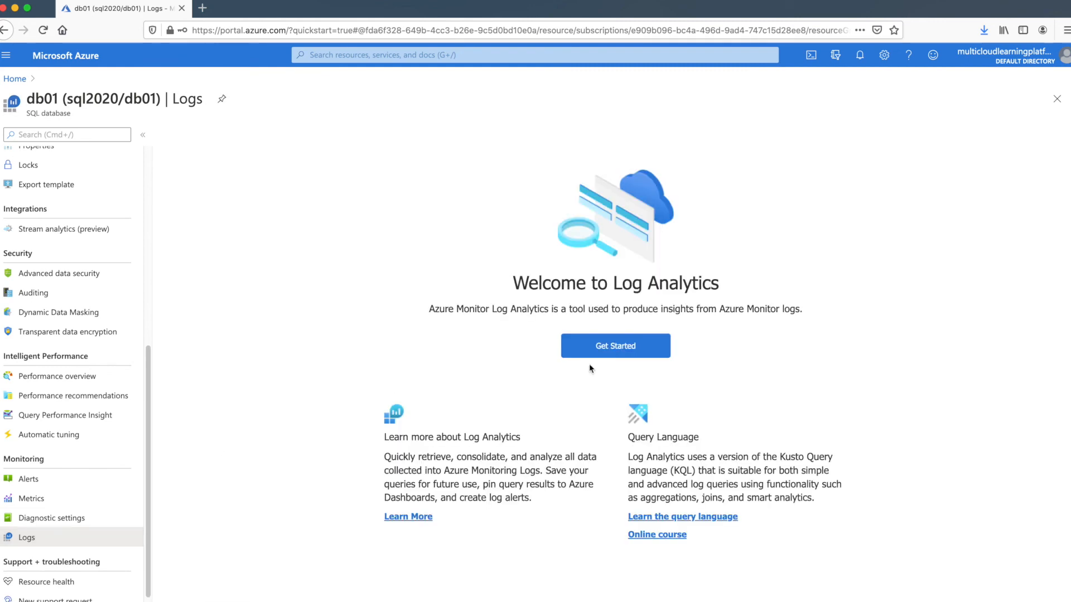
pyautogui.click(32, 496)
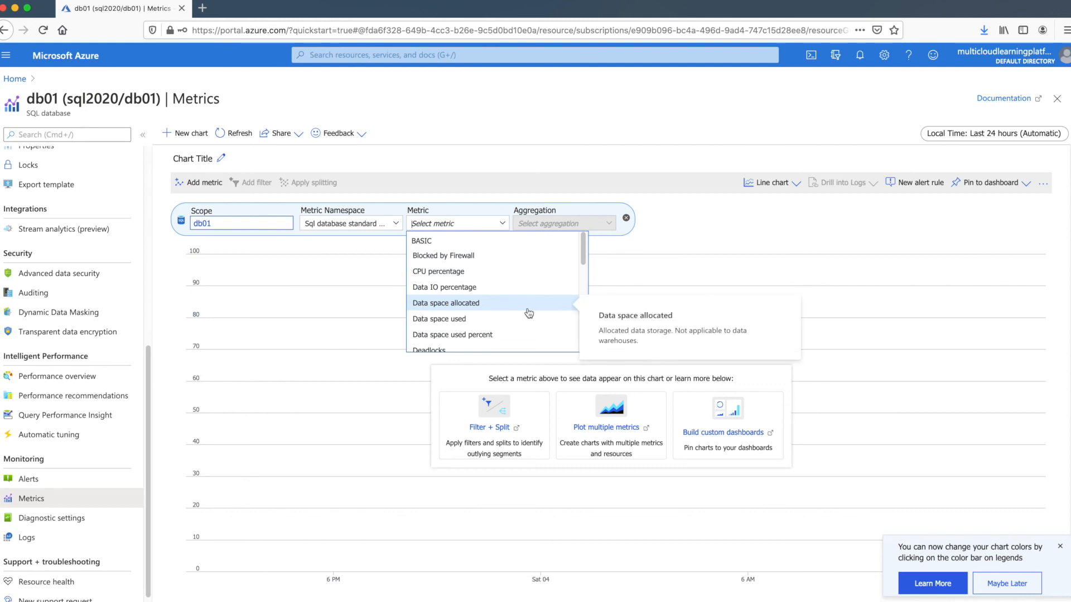
# Plot db01's DTU used metric with Max aggregation on the Metrics chart
pyautogui.scroll(-3, 527, 321)
pyautogui.scroll(-2, 526, 321)
pyautogui.scroll(3, 526, 321)
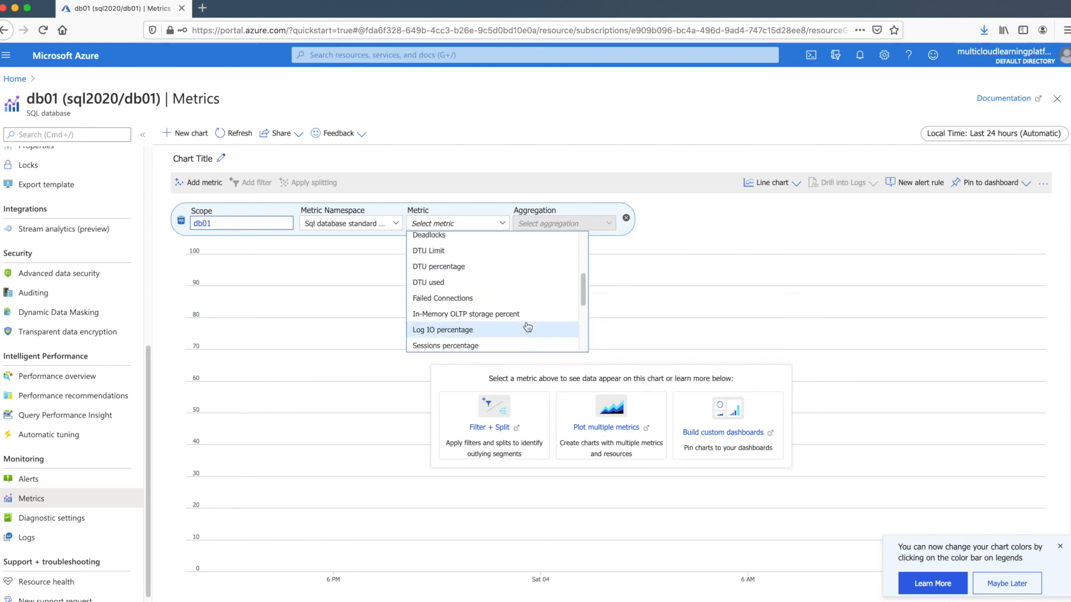
pyautogui.click(508, 285)
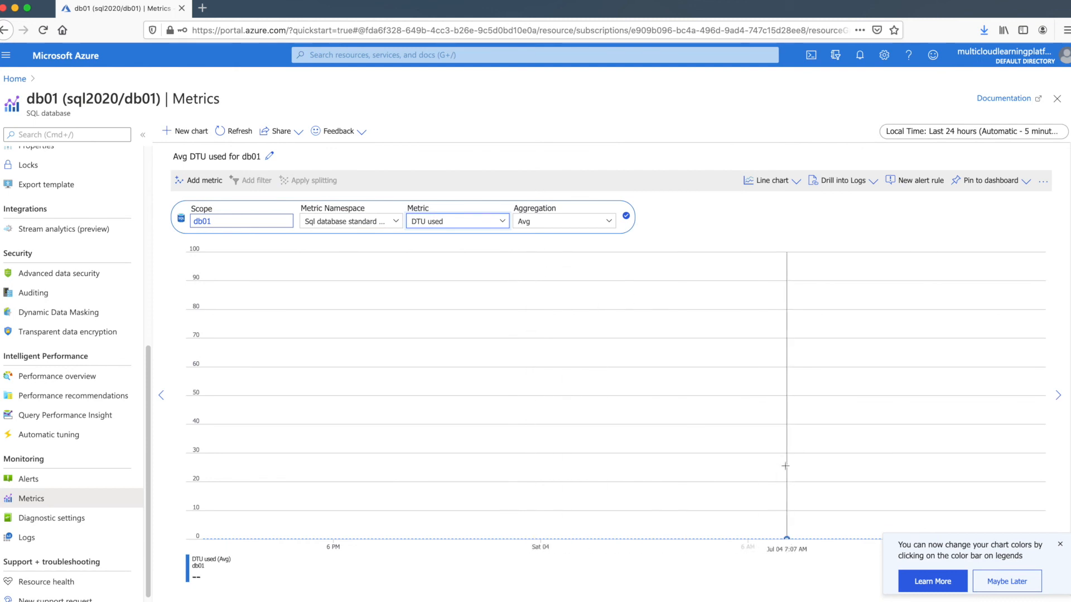
pyautogui.click(609, 222)
pyautogui.click(591, 254)
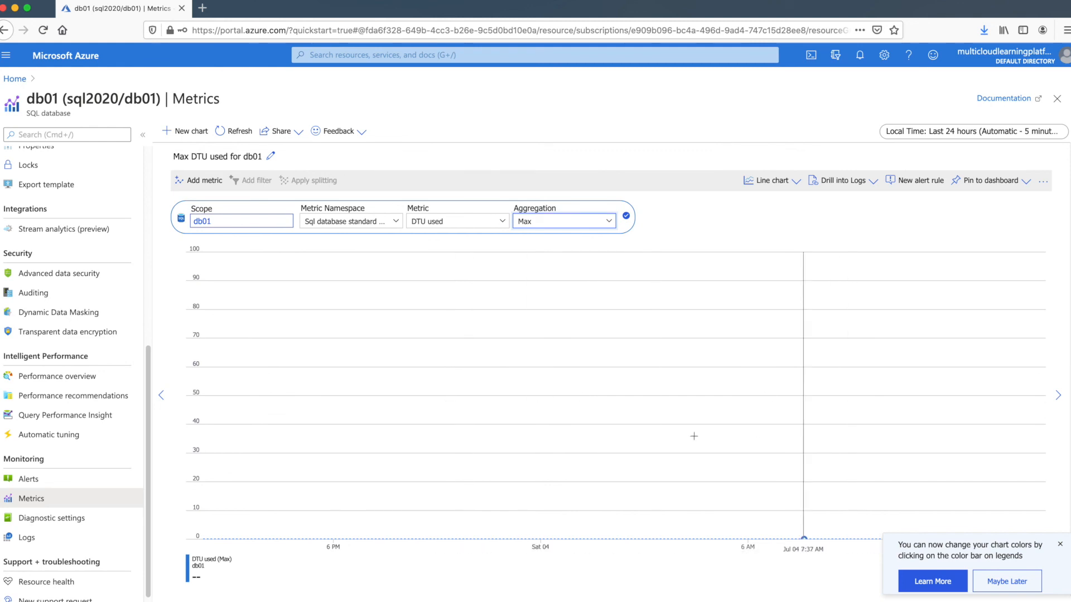
pyautogui.click(714, 215)
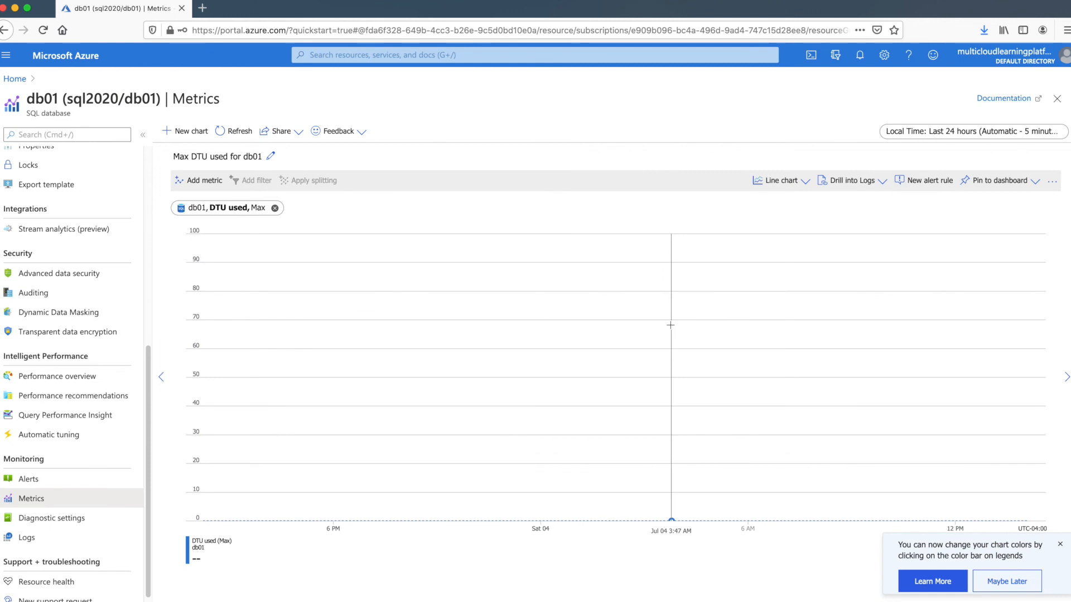
# Go back to db01's Overview page showing compute utilization and storage
pyautogui.scroll(4, 91, 449)
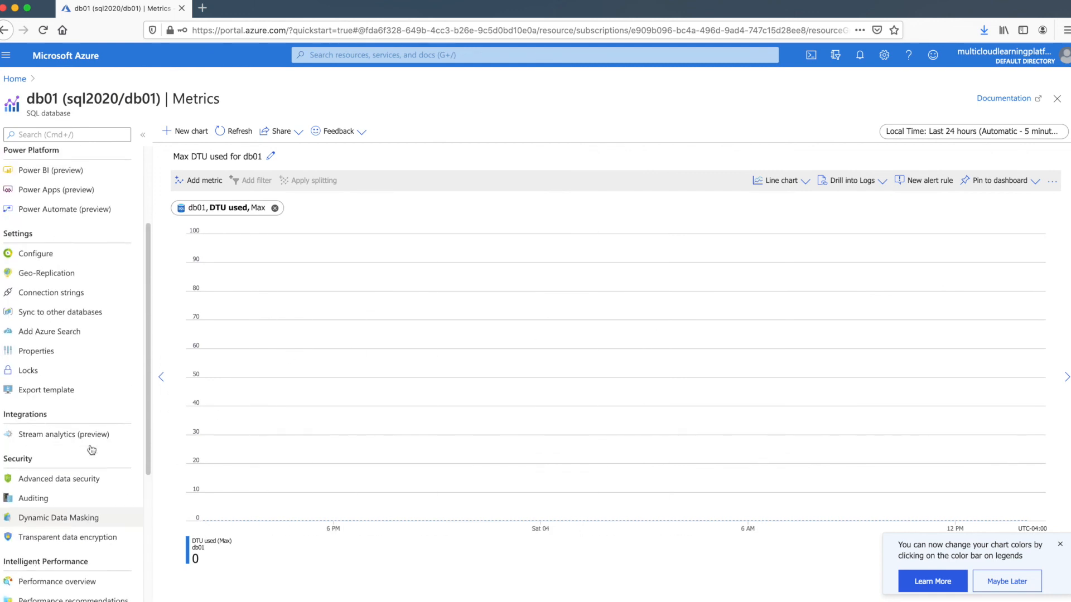
pyautogui.scroll(-4, 92, 449)
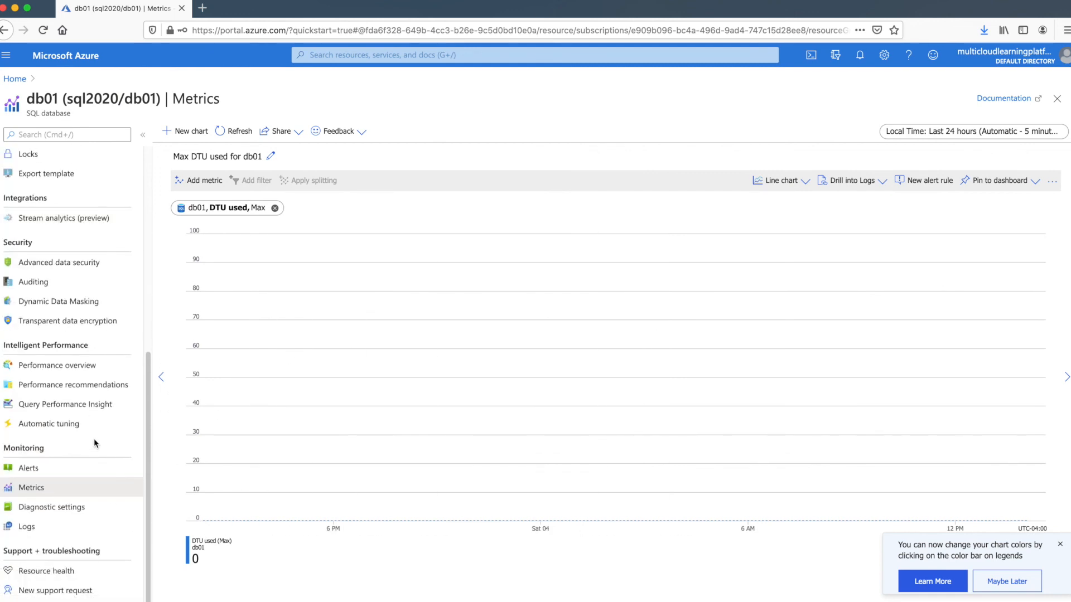
pyautogui.scroll(5, 94, 440)
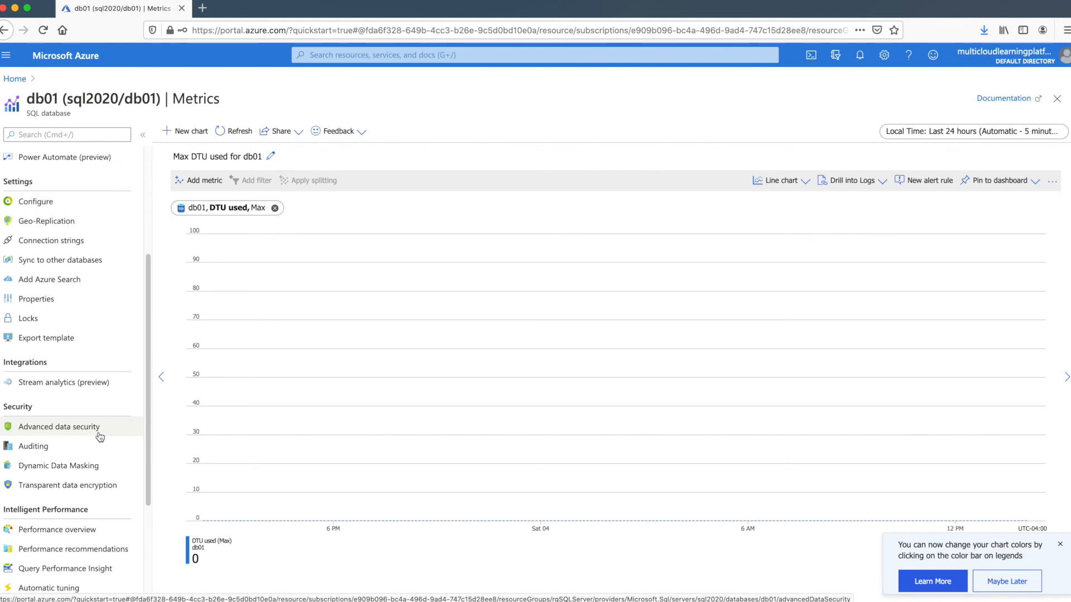
pyautogui.scroll(2, 100, 437)
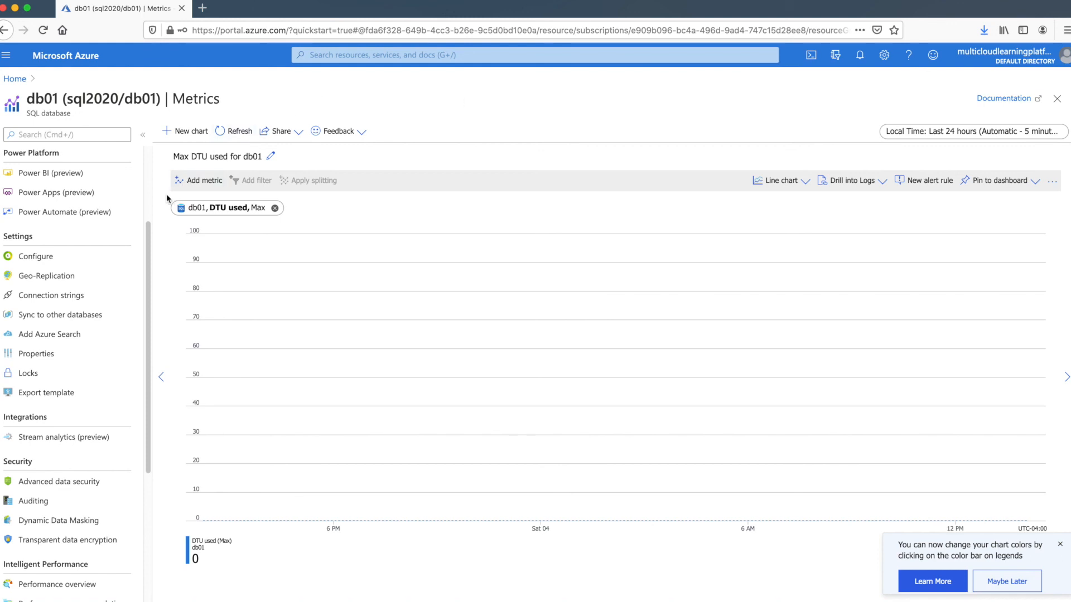
pyautogui.scroll(3, 150, 201)
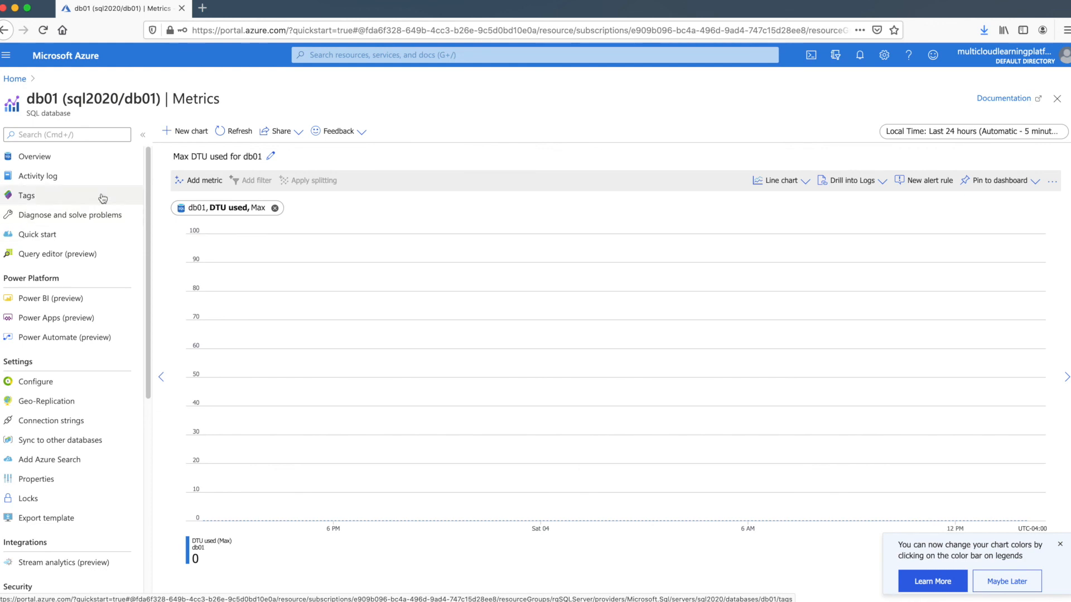
pyautogui.click(102, 157)
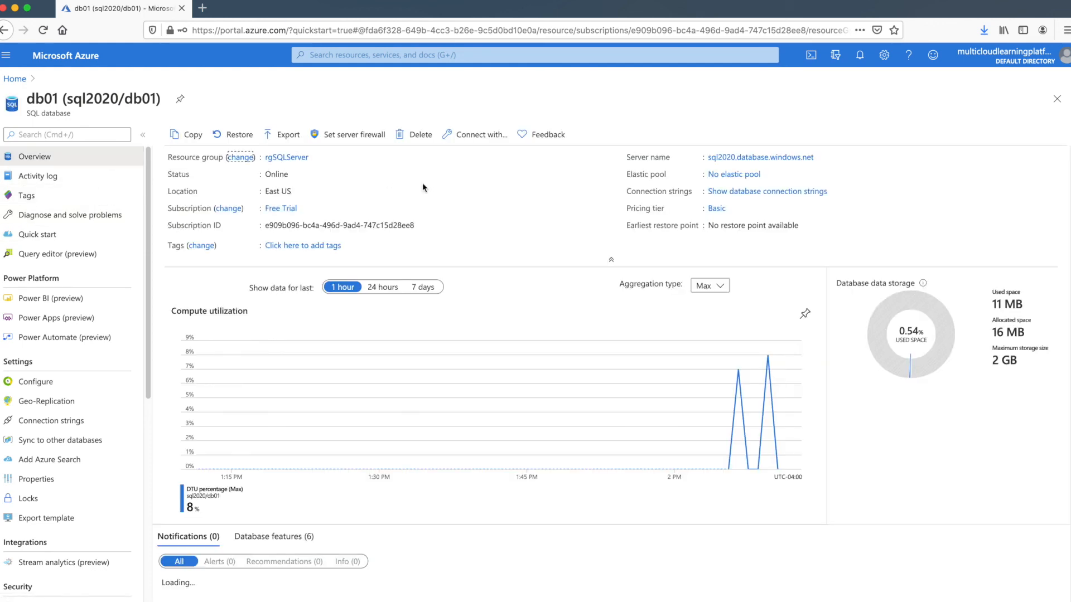